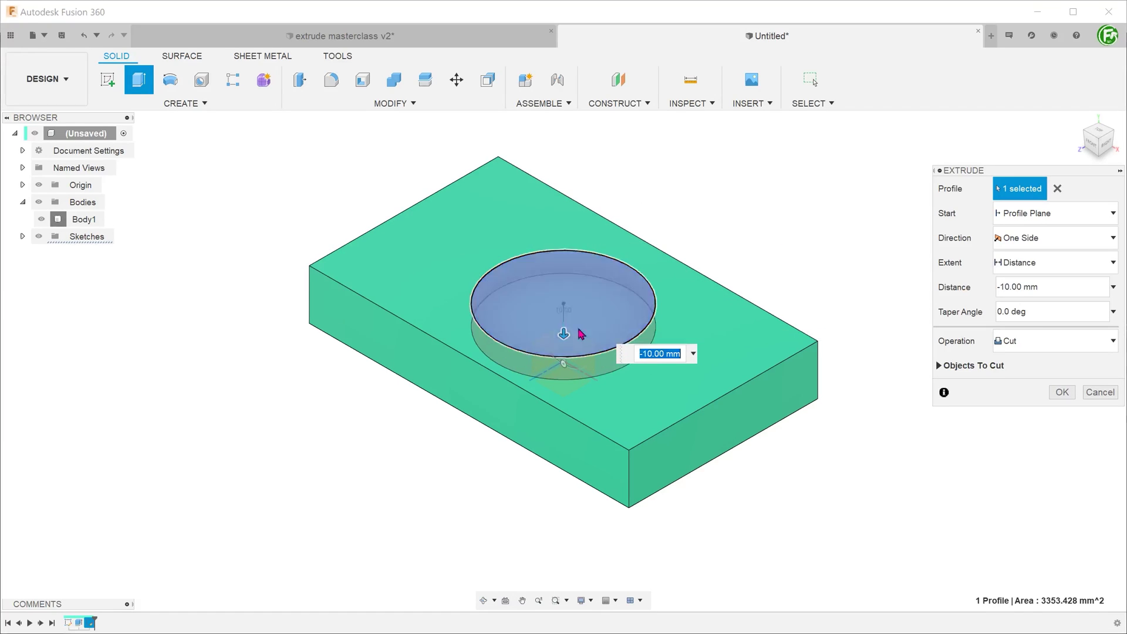
Lengthen the circle's extrusion to 25 mm so it joins as a cylinder on the green block
middle_click_drag(882, 445, 833, 460, "shift")
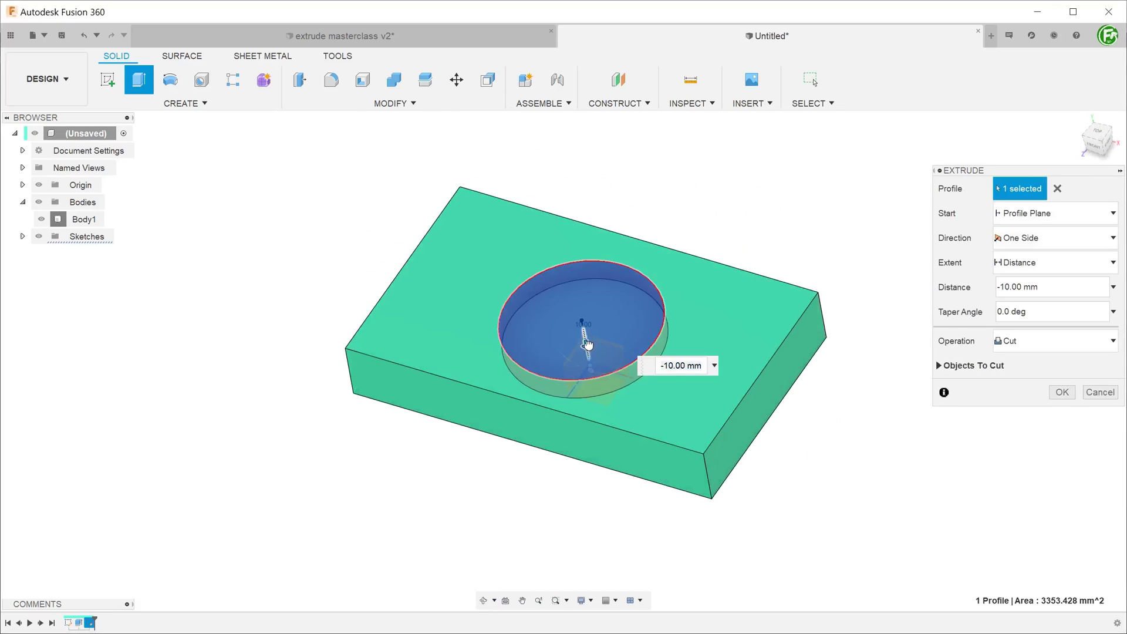
type("25")
middle_click_drag(645, 344, 883, 455, "shift")
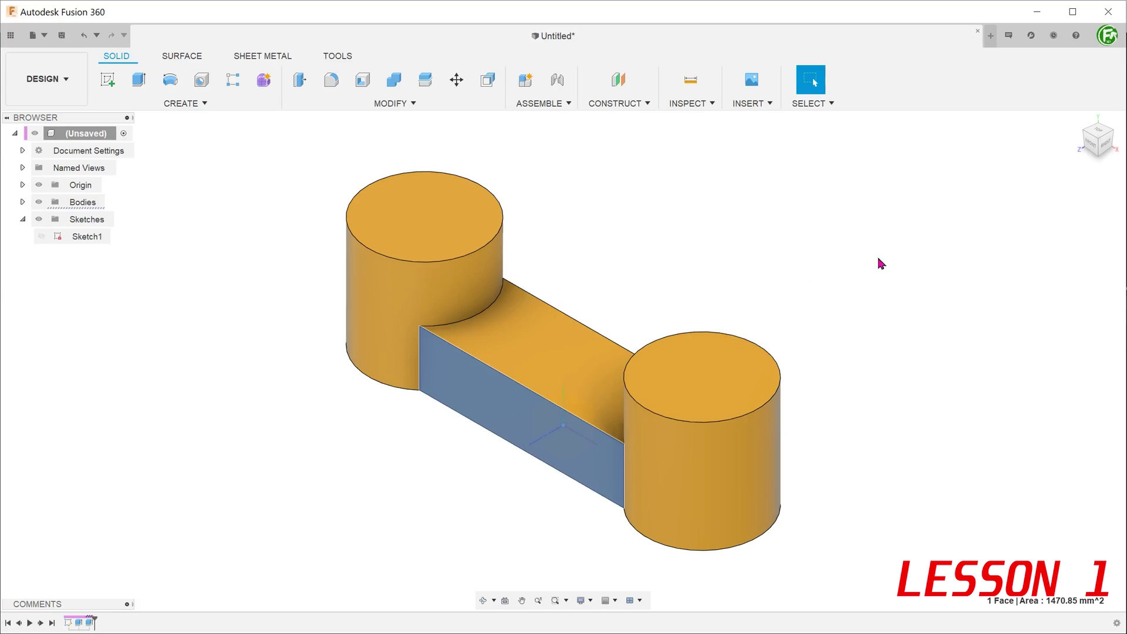
left_click(1090, 143)
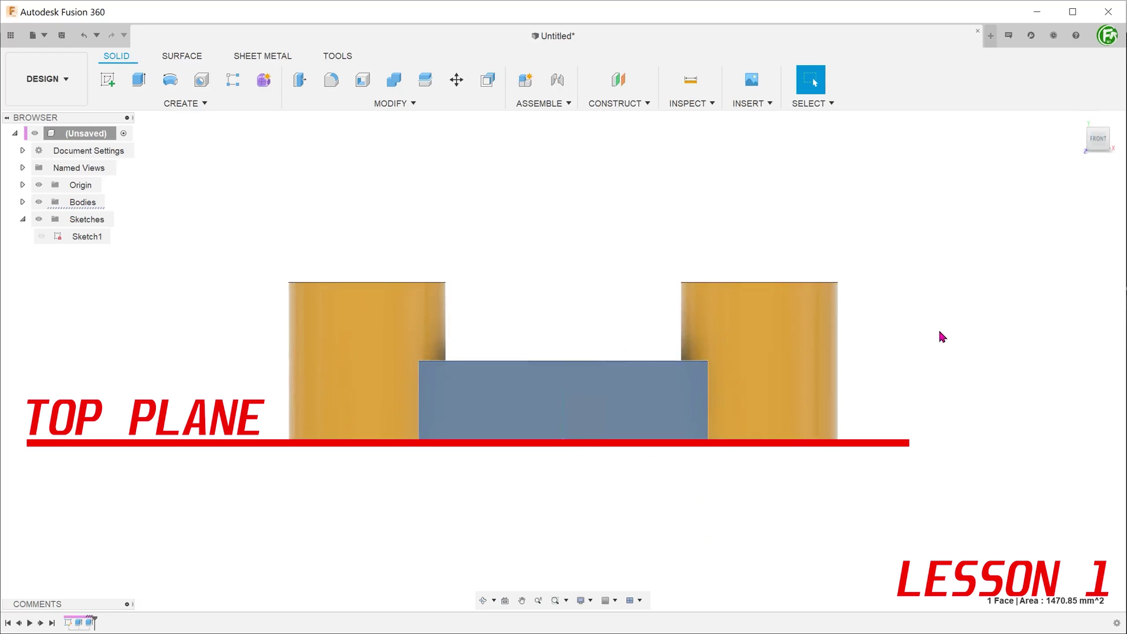
left_click(1081, 123)
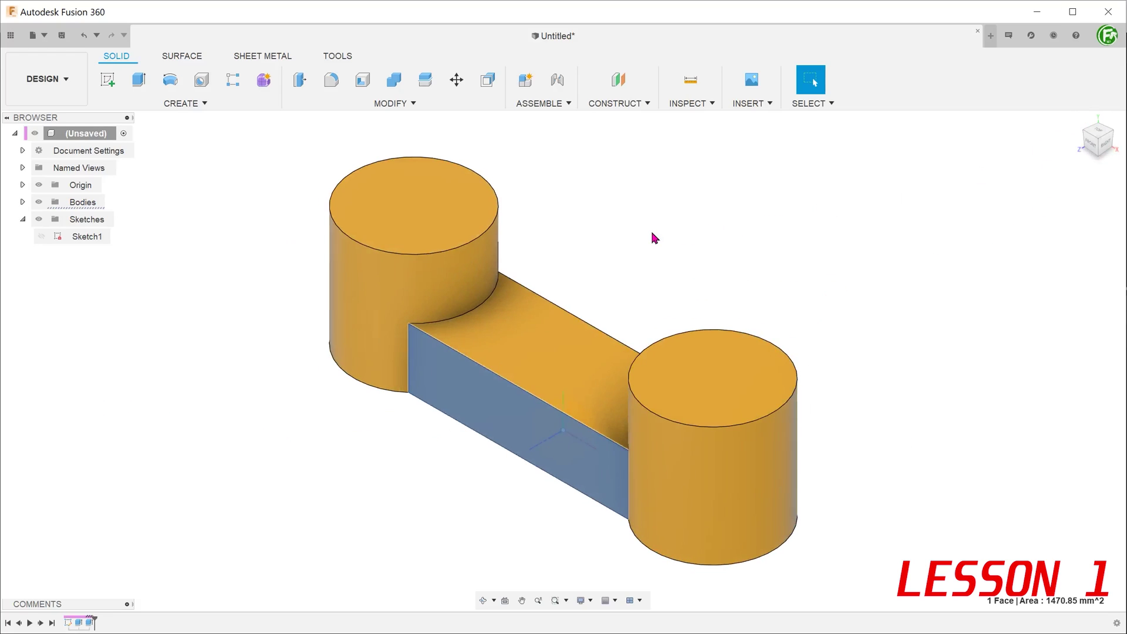
left_click(654, 237)
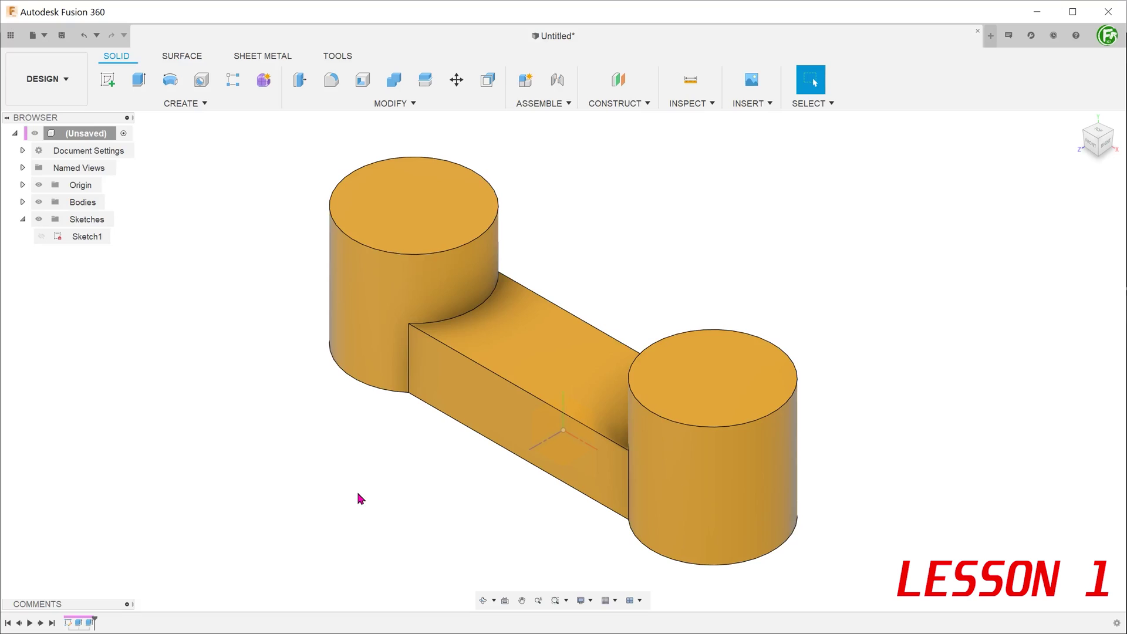
Edit the bridge extrusion so it starts from an Offset Plane 10 mm above the sketch
right_click(462, 393)
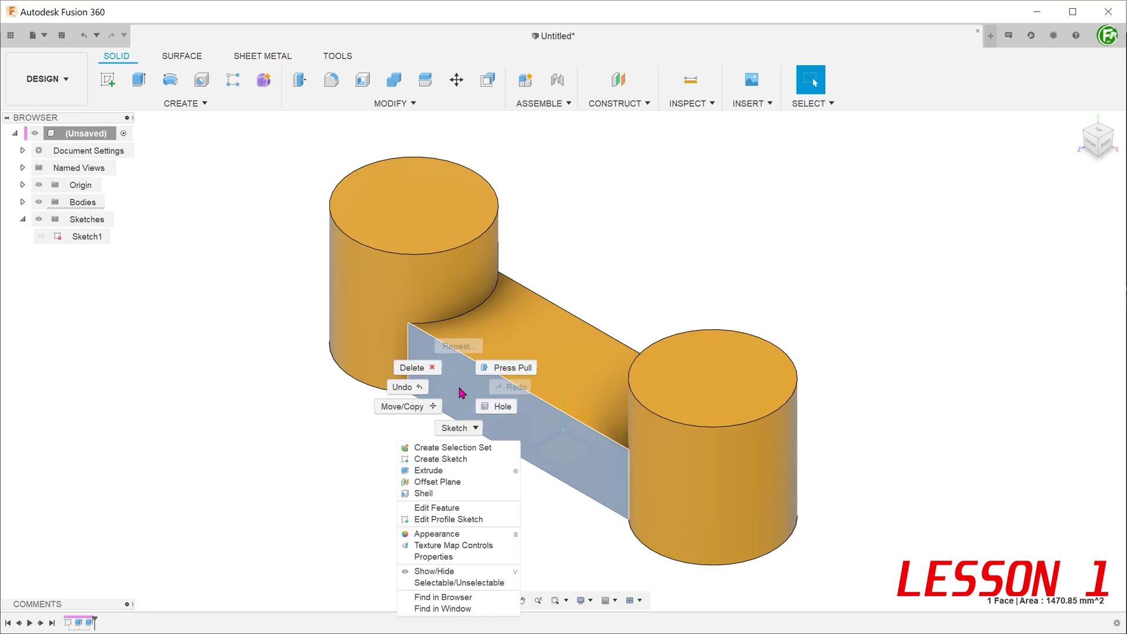
left_click(475, 508)
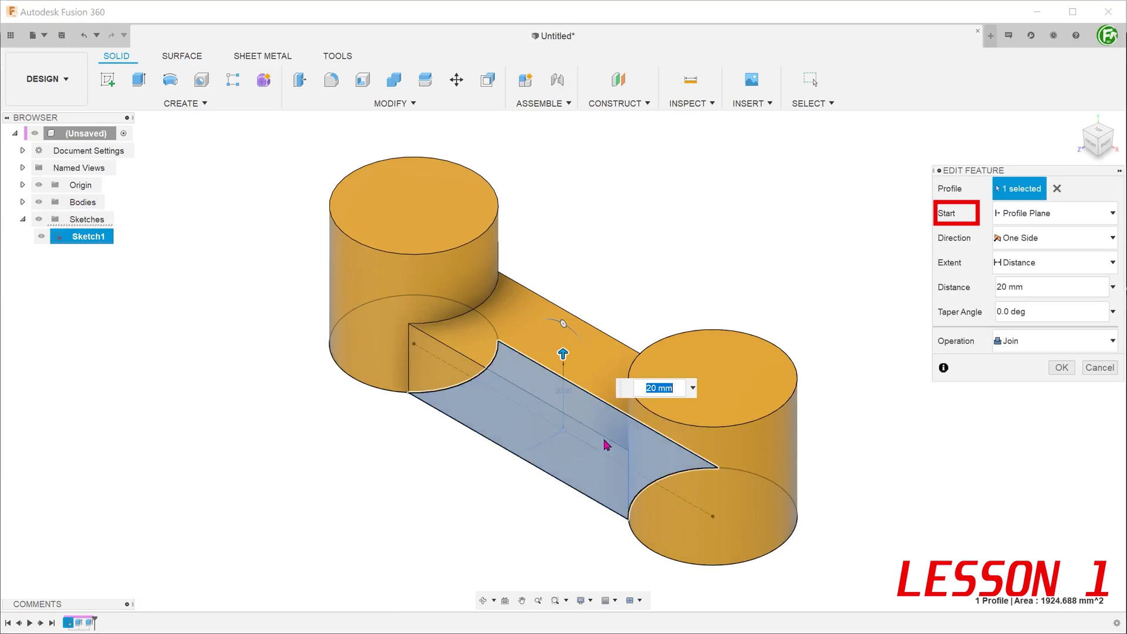
left_click(1076, 214)
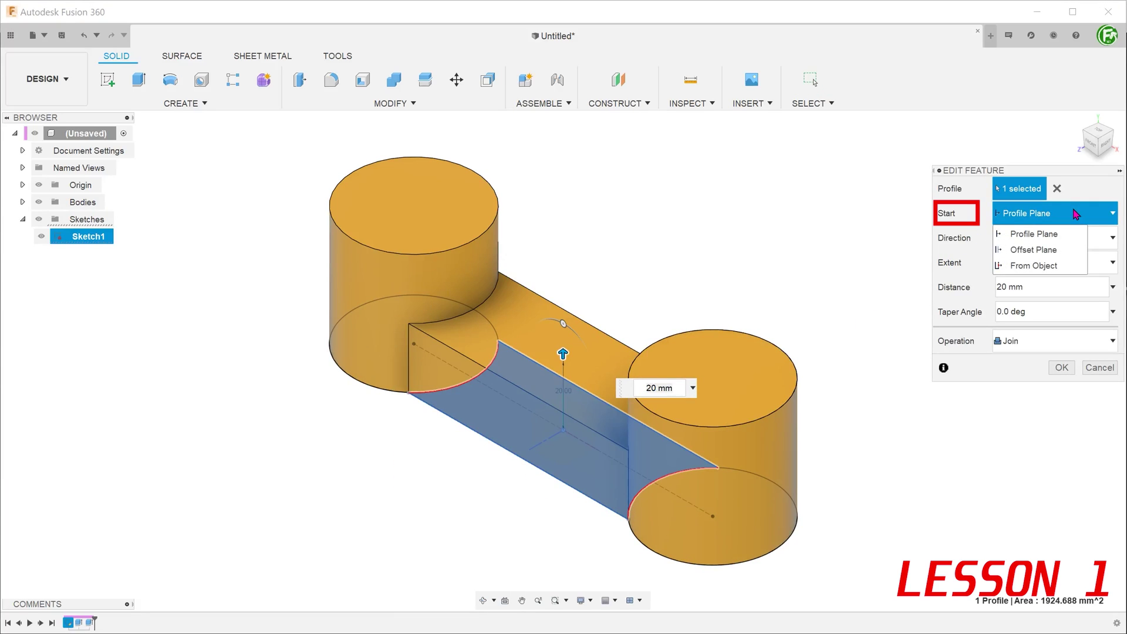
left_click(1051, 249)
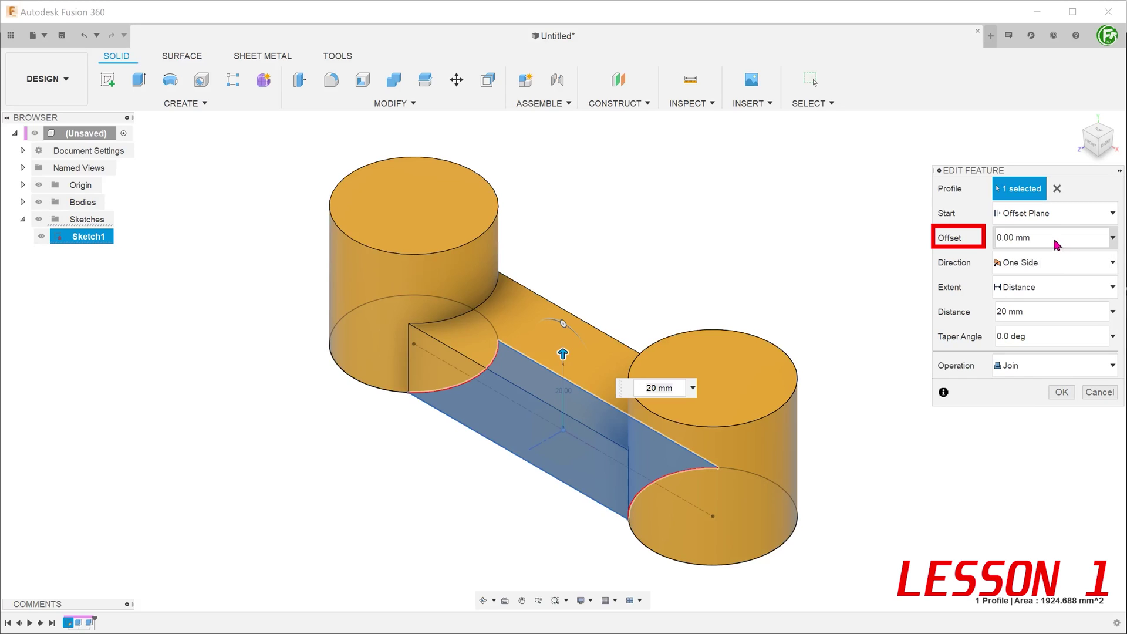
left_click_drag(1051, 238, 993, 240)
type("10")
left_click(1061, 392)
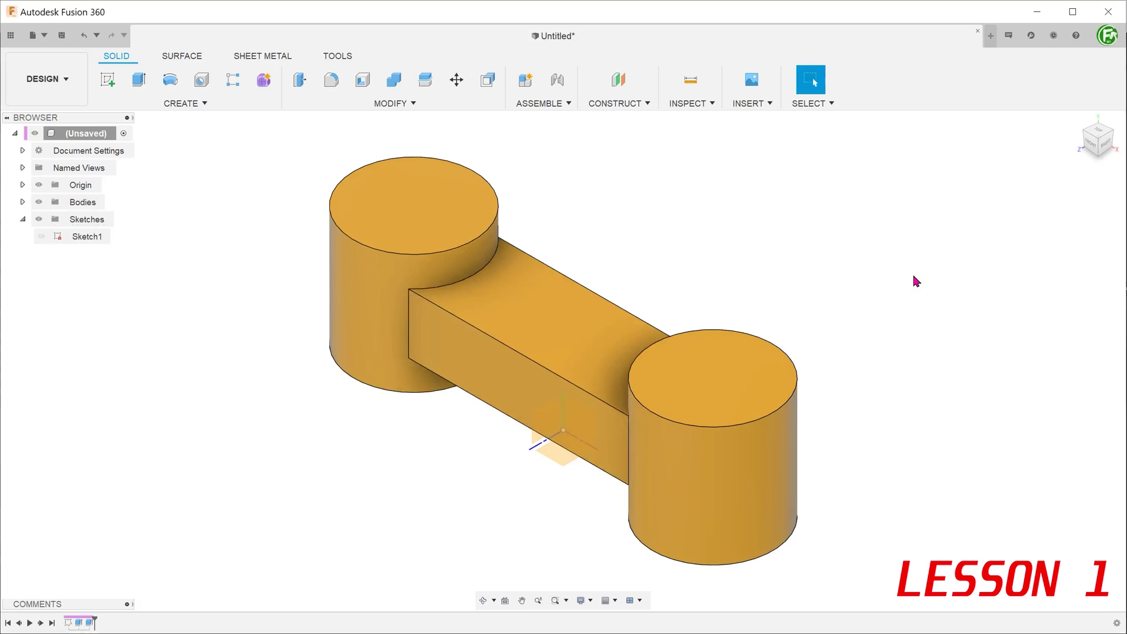
View the raised bridge from the ViewCube's FRONT face
left_click(1091, 145)
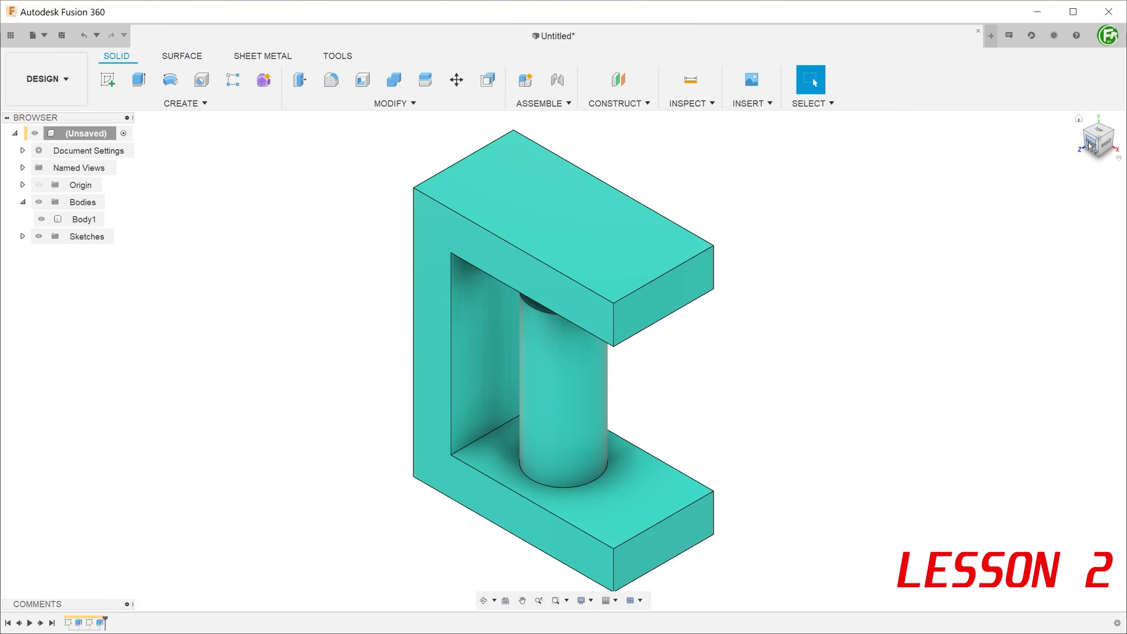
left_click(1089, 146)
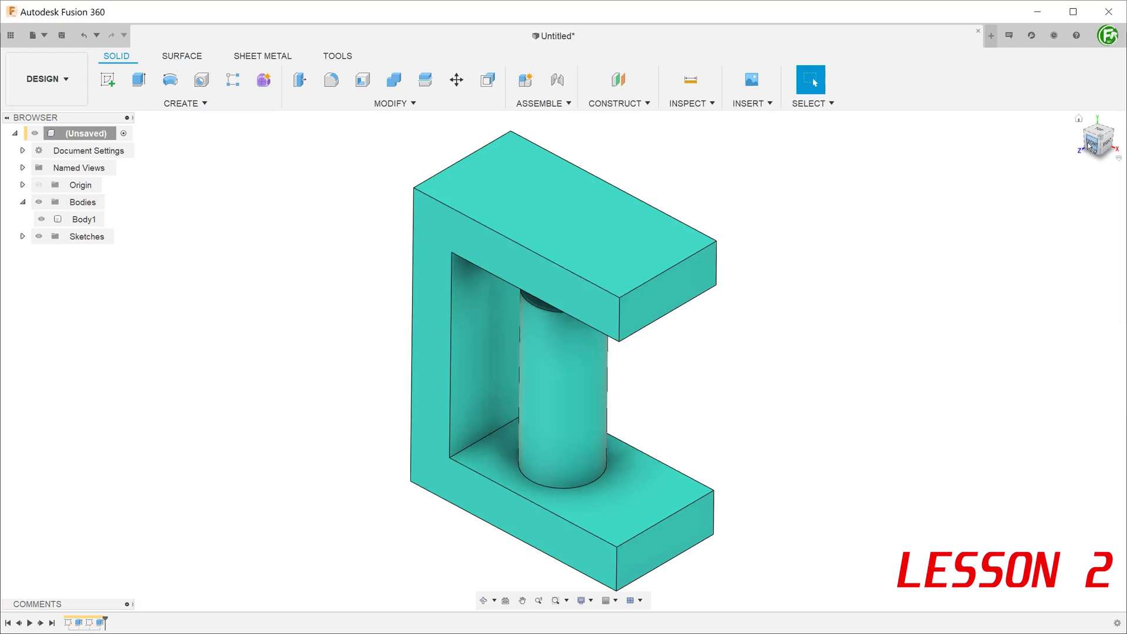
left_click(1086, 142)
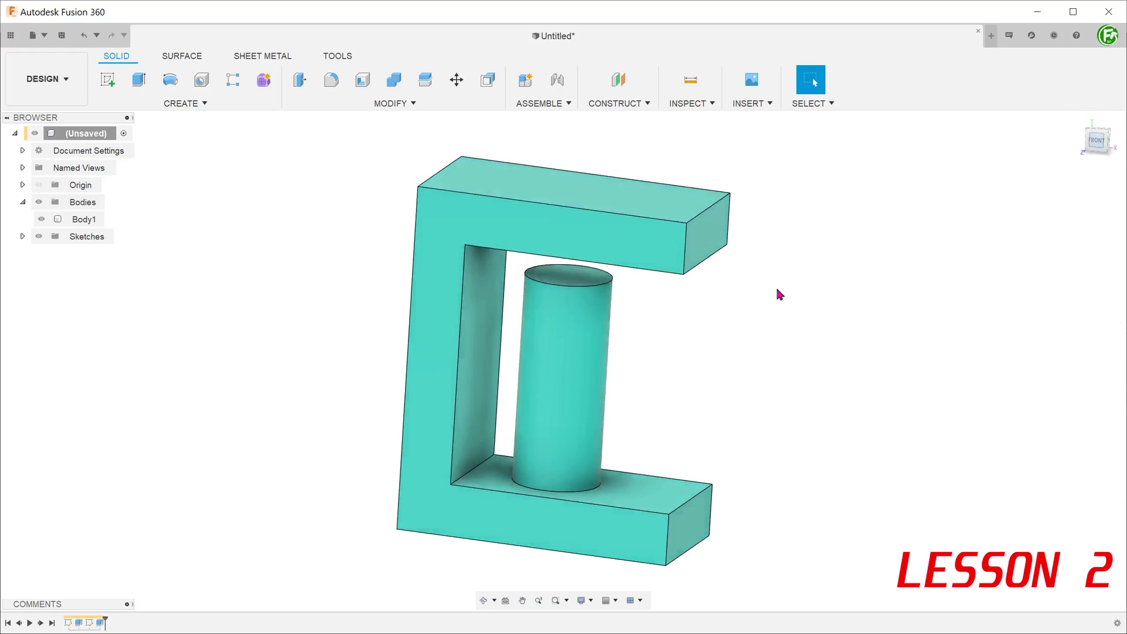
left_click(590, 344)
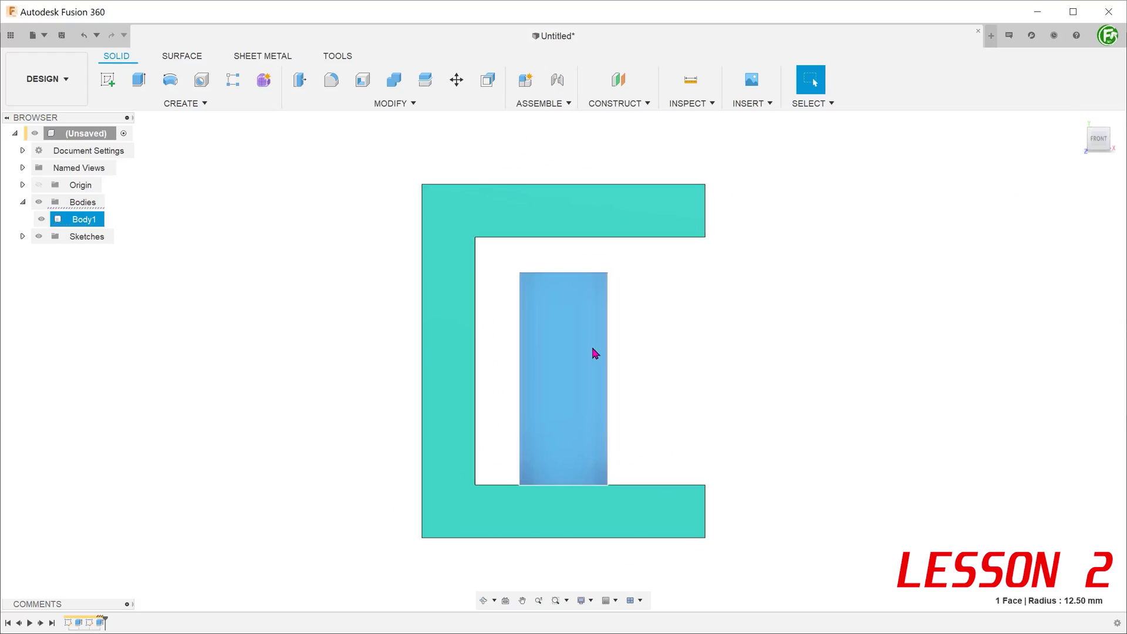
left_click(635, 255)
left_click(627, 237)
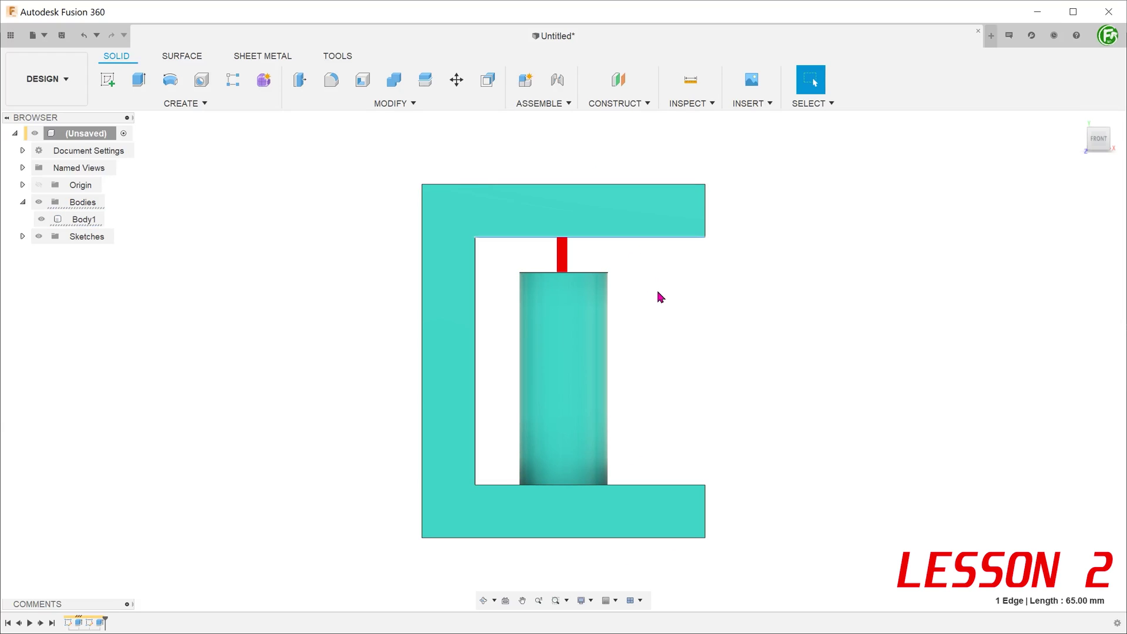
right_click(590, 321)
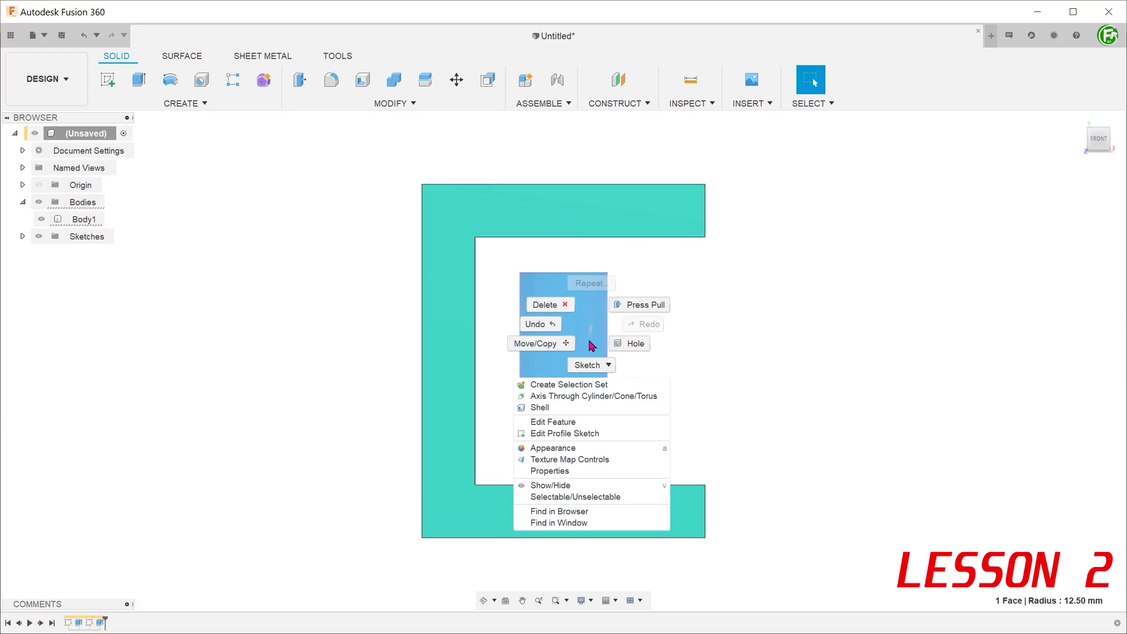
left_click(581, 424)
left_click_drag(558, 252, 565, 319)
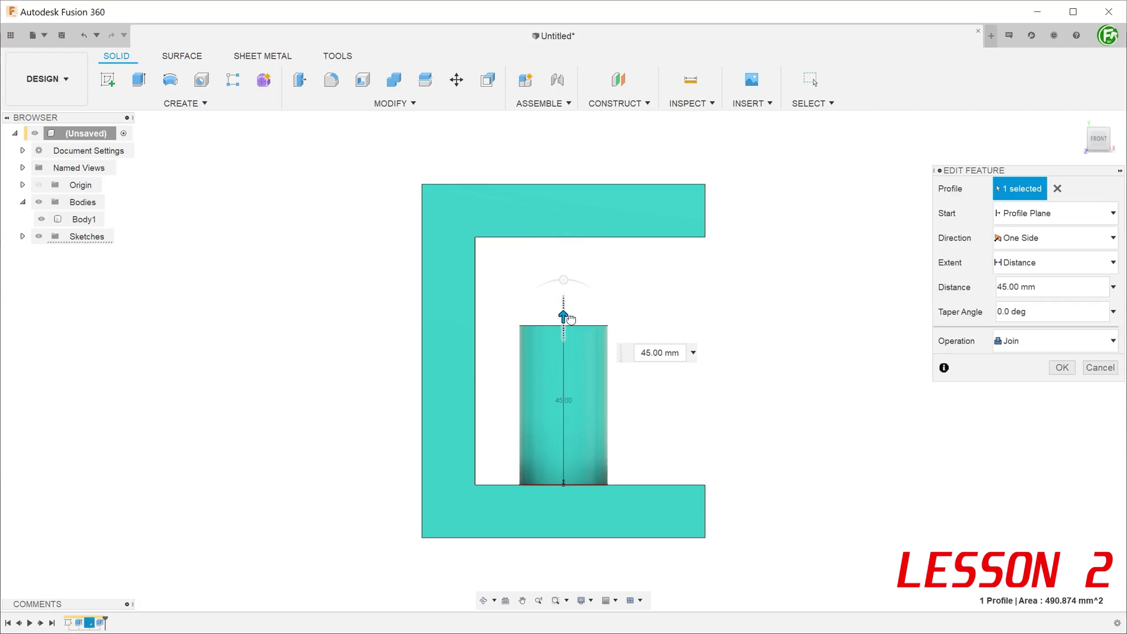
type("60")
key("Return")
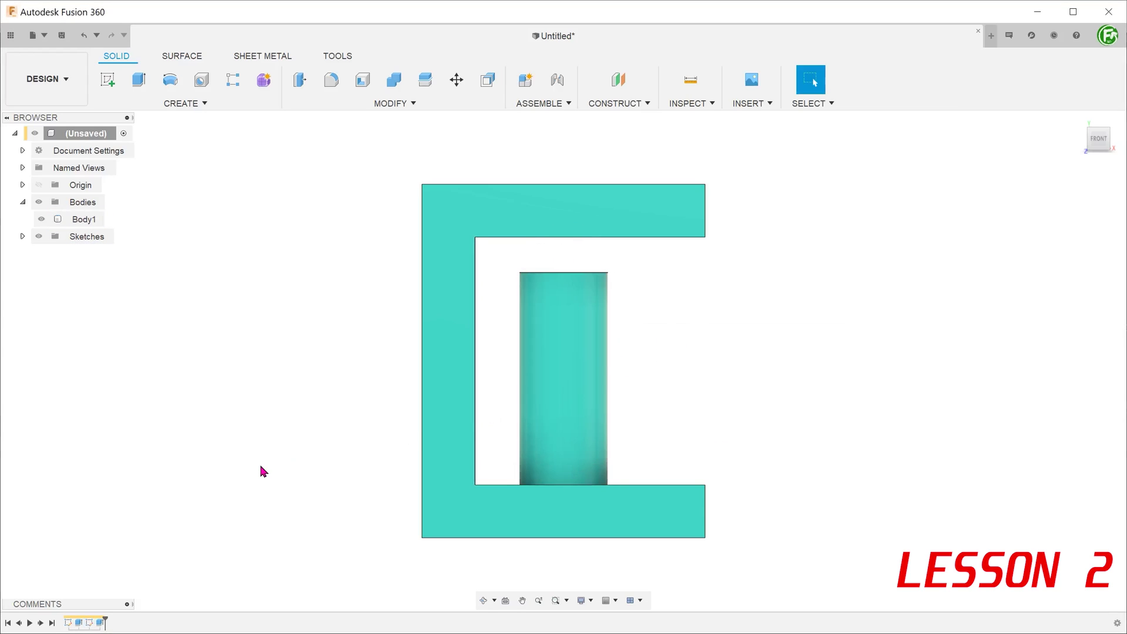
Edit Sketch1, change the C-shape's 100 mm height dimension to 60, and finish the sketch
right_click(69, 622)
left_click(131, 496)
double_click(383, 362)
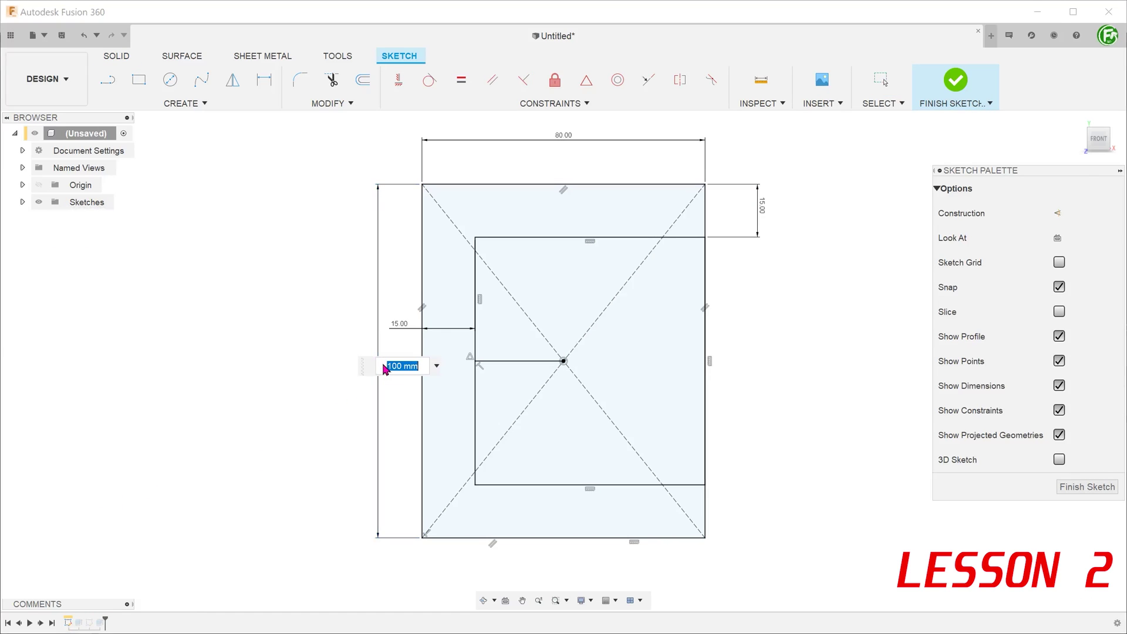
type("60")
key("Return")
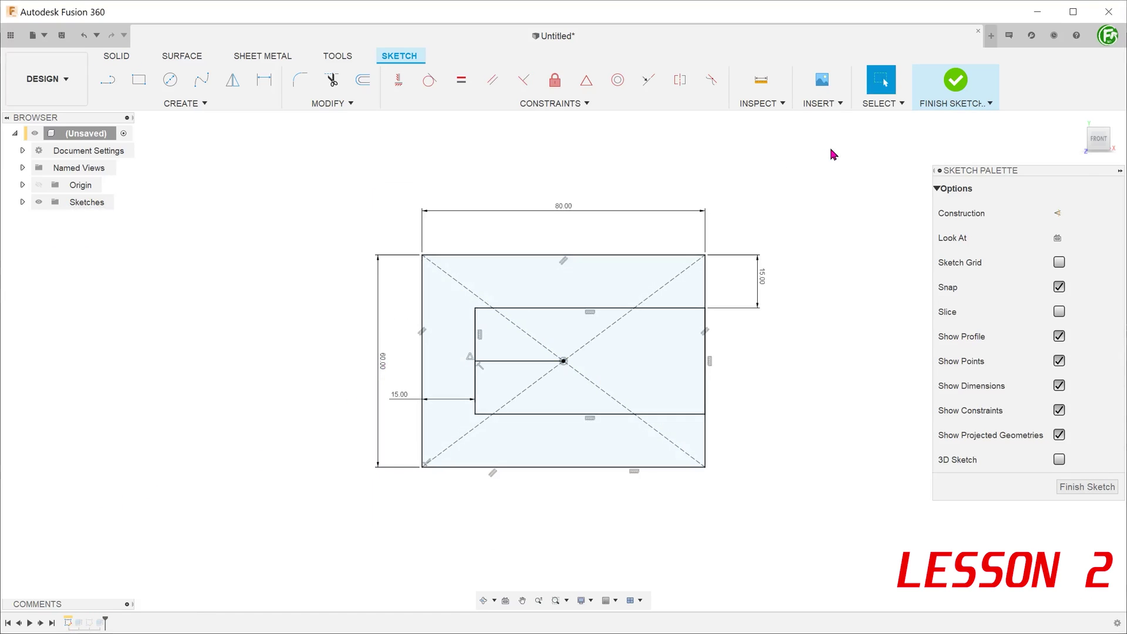
left_click(956, 82)
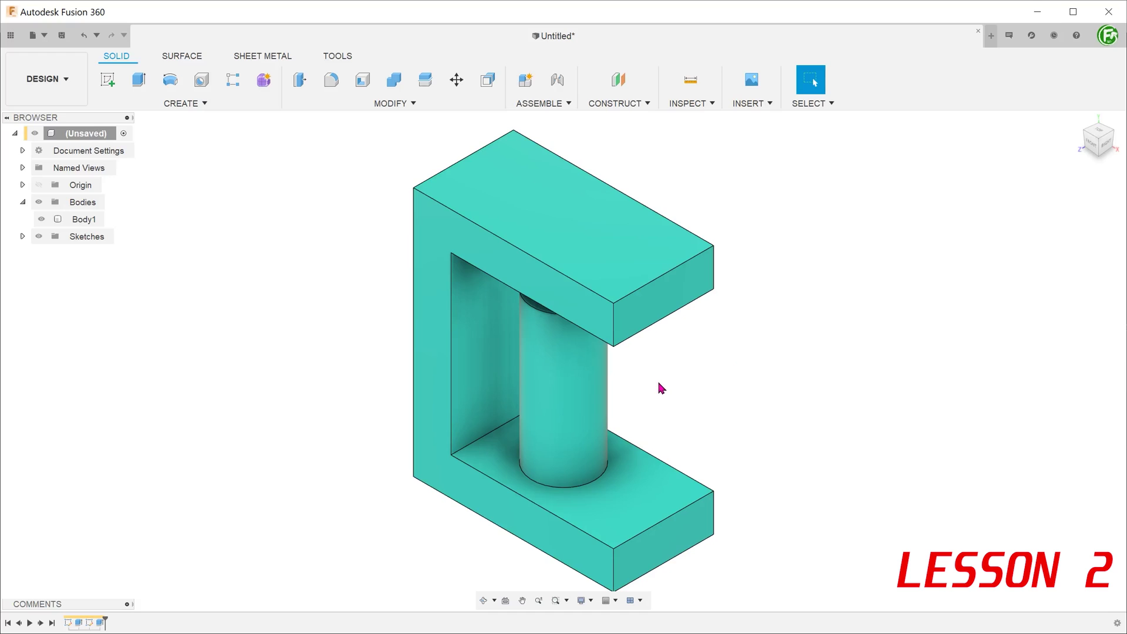
Orbit beneath the upper arm to inspect its underside, then return to the home view
middle_click_drag(656, 378, 664, 330, "shift")
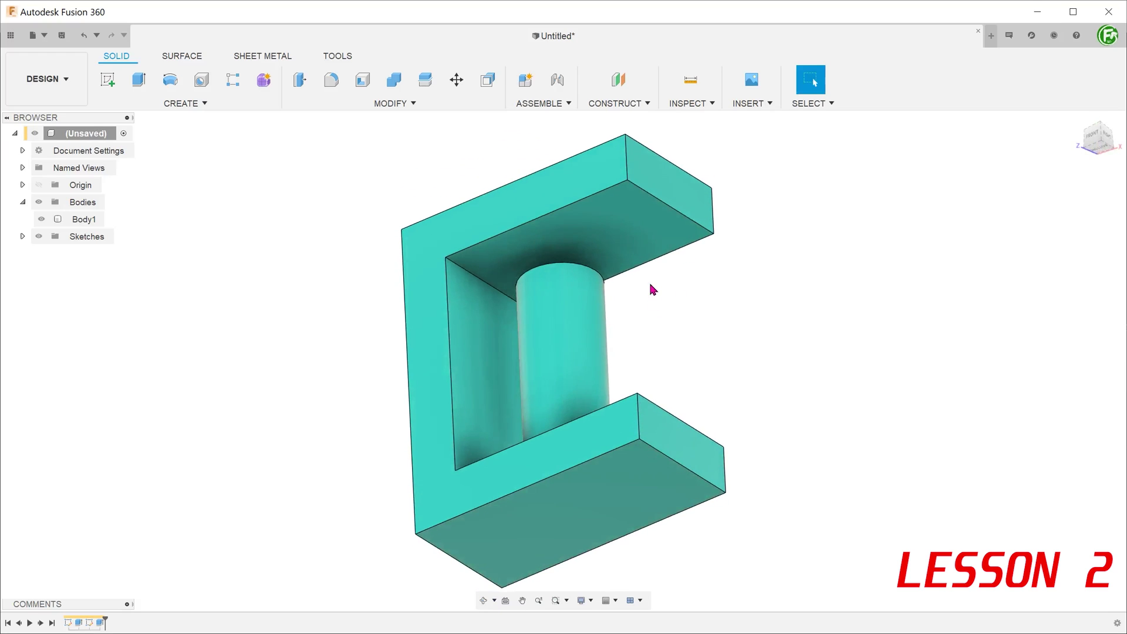
left_click(635, 244)
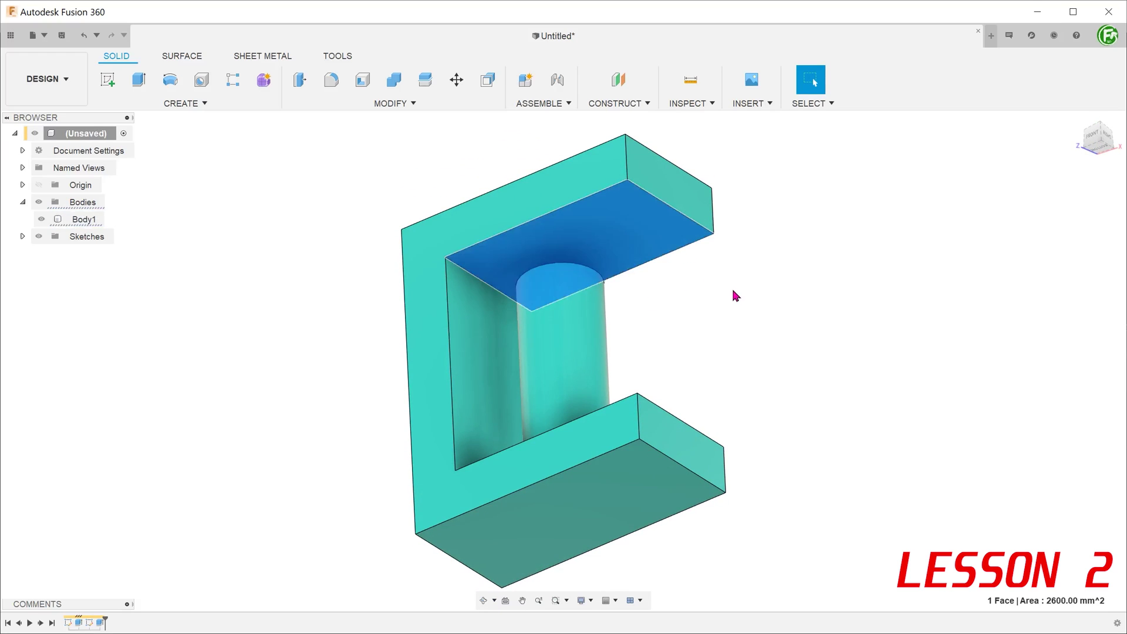
left_click(782, 270)
key("F6")
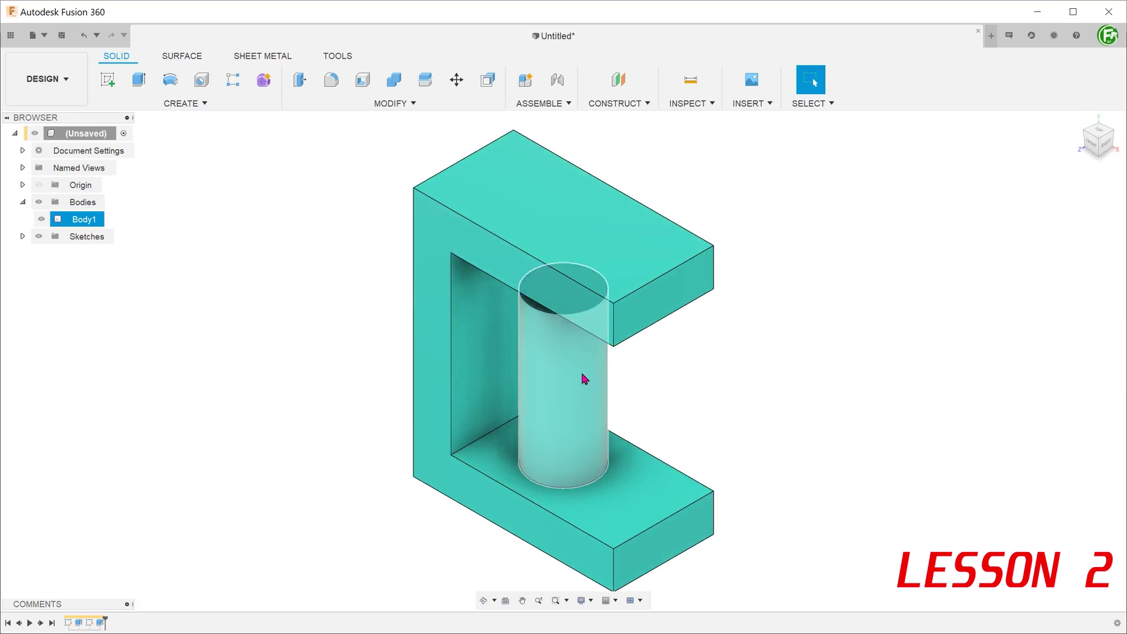
Make the cylinder extrude To Object, ending at the upper arm's underside with a -10 mm offset
right_click(580, 371)
left_click(558, 471)
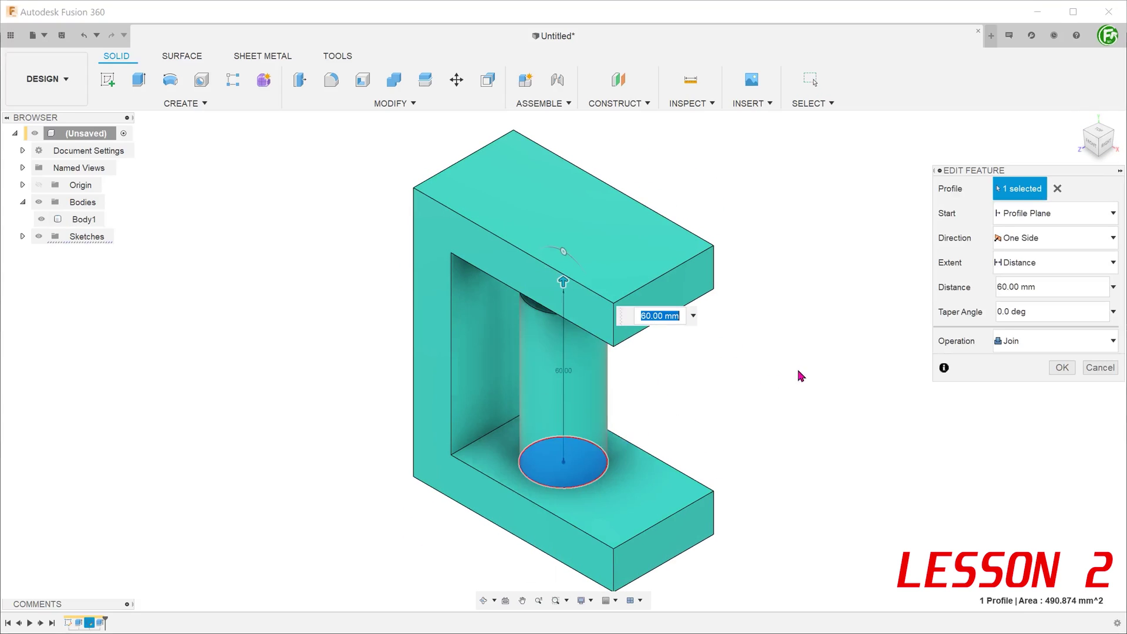
left_click(1057, 261)
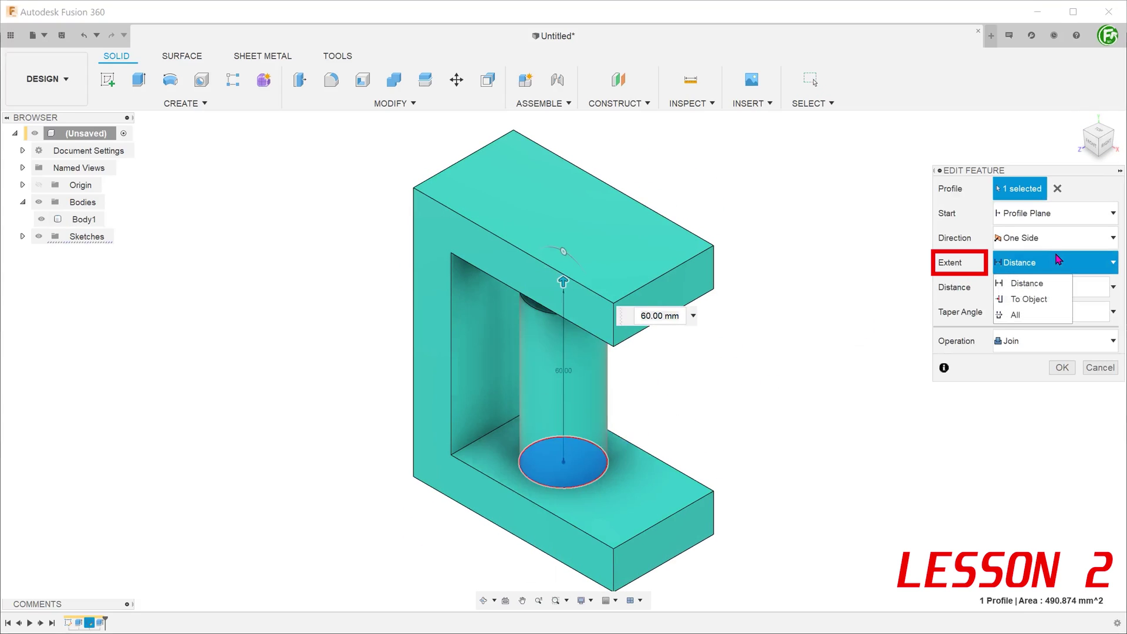
left_click(1056, 300)
middle_click_drag(733, 372, 701, 286, "shift")
left_click(658, 236)
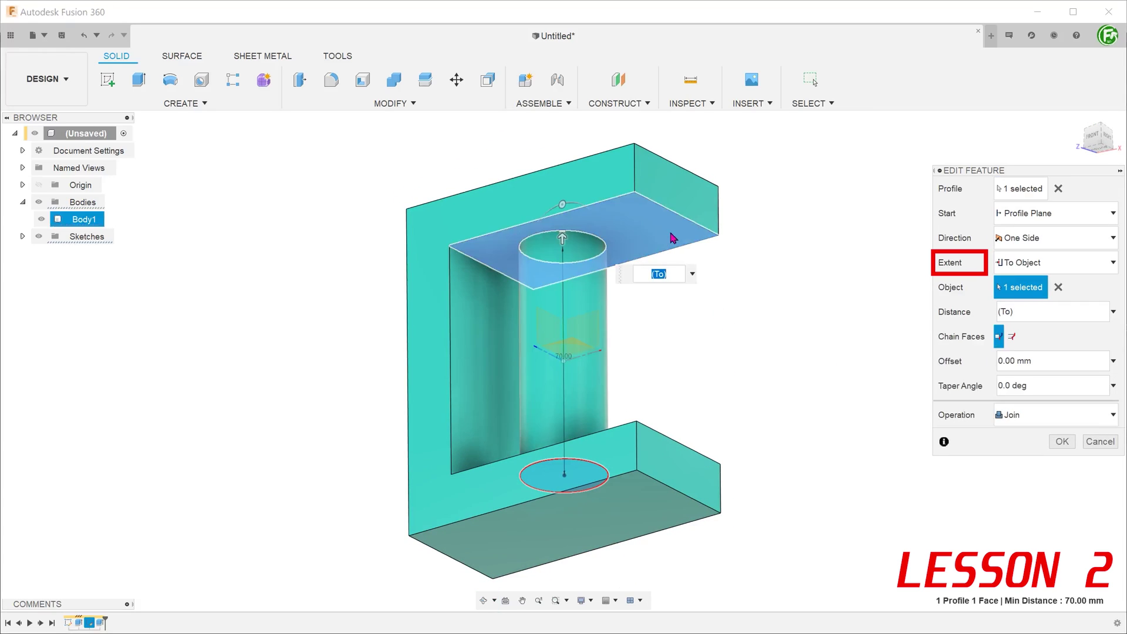
left_click(1049, 361)
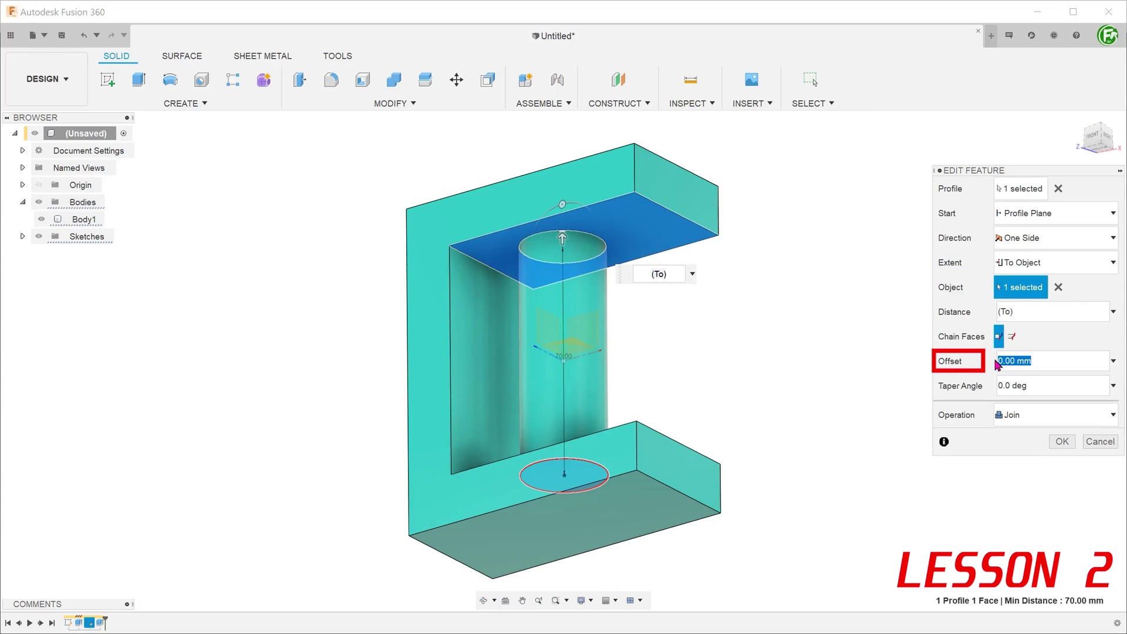
type("-10")
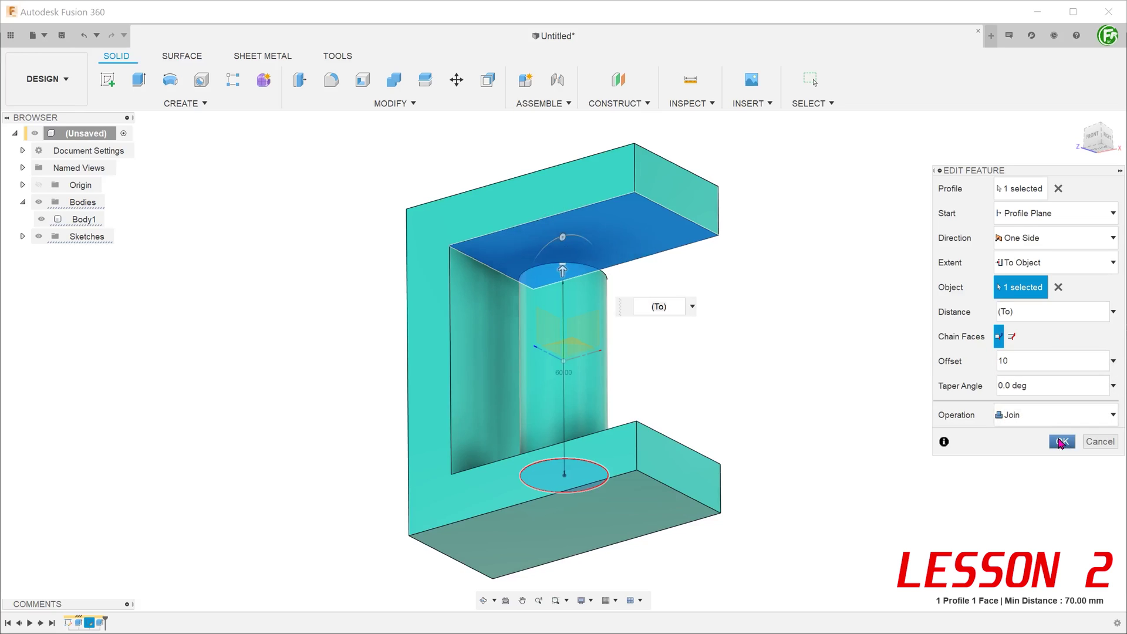
left_click(1061, 441)
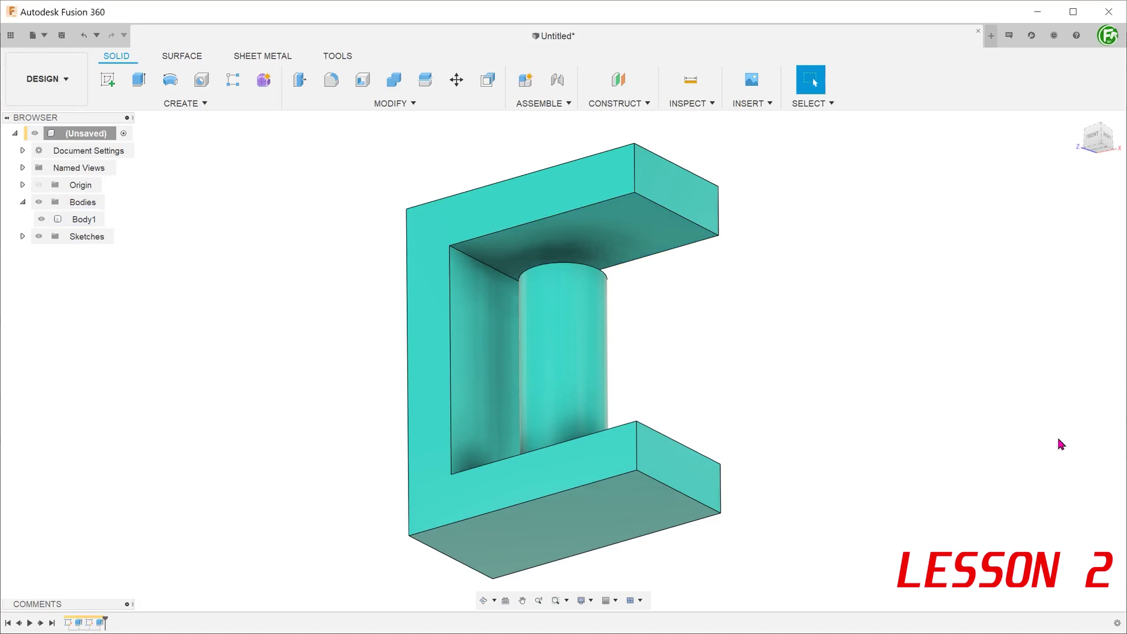
Edit Sketch1 to change the 100 mm height to 60 mm, checking the result from the front
left_click(1087, 136)
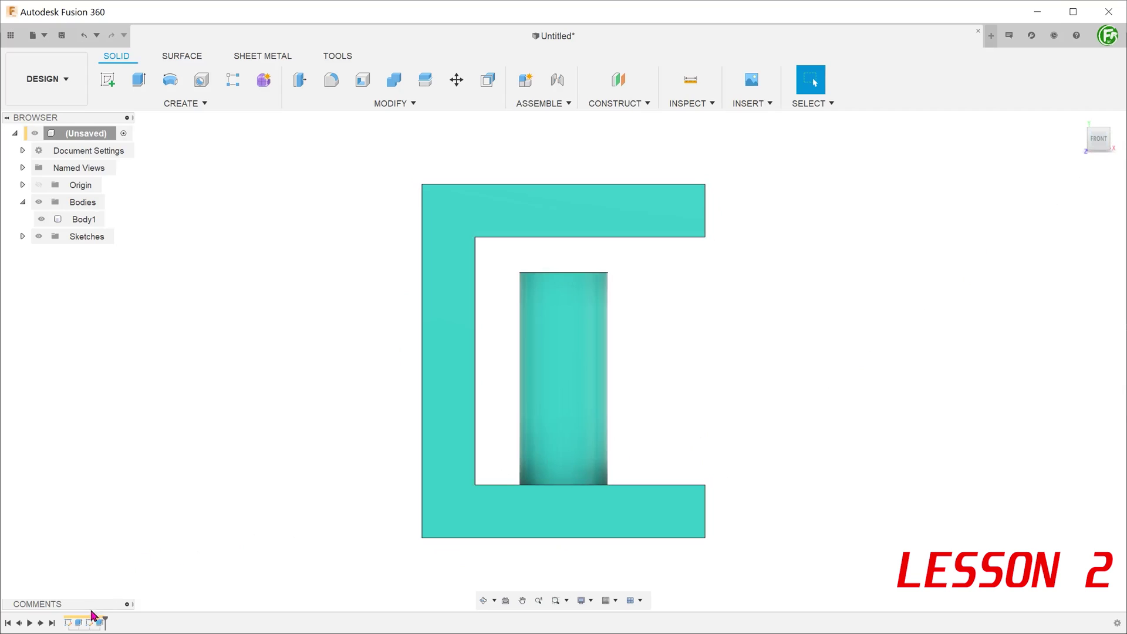
right_click(73, 622)
left_click(117, 493)
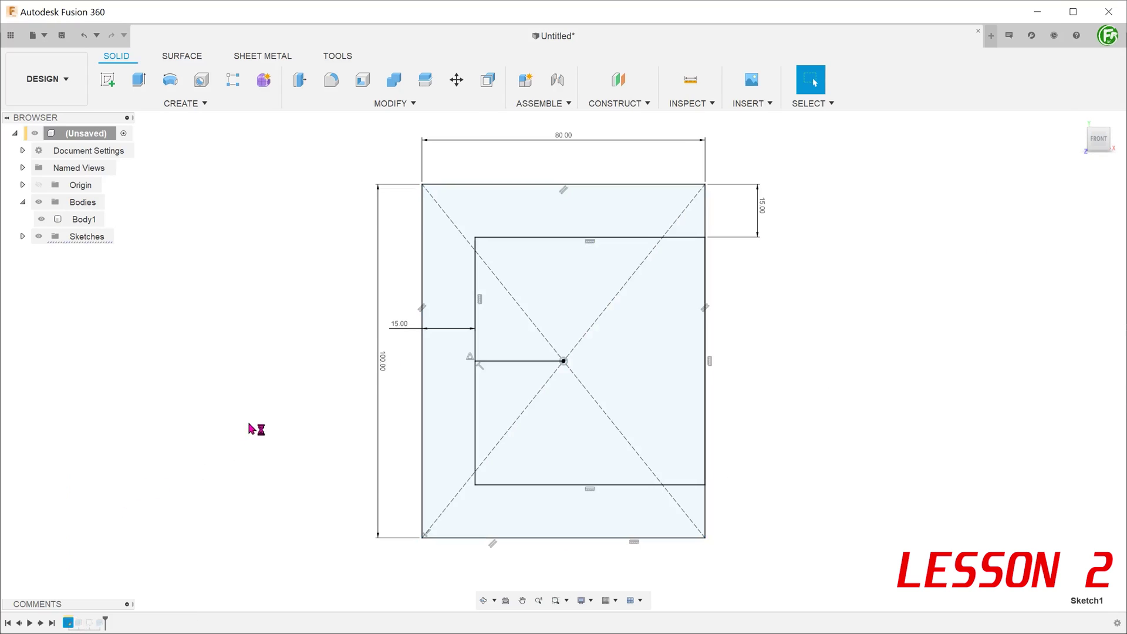
double_click(382, 367)
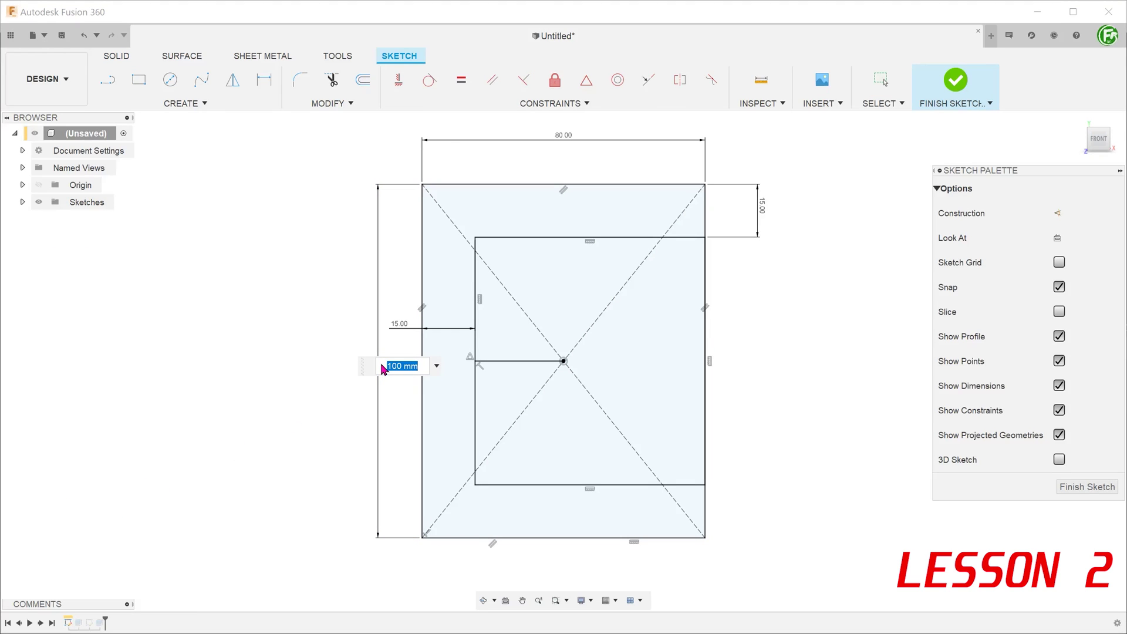
type("60")
key("Return")
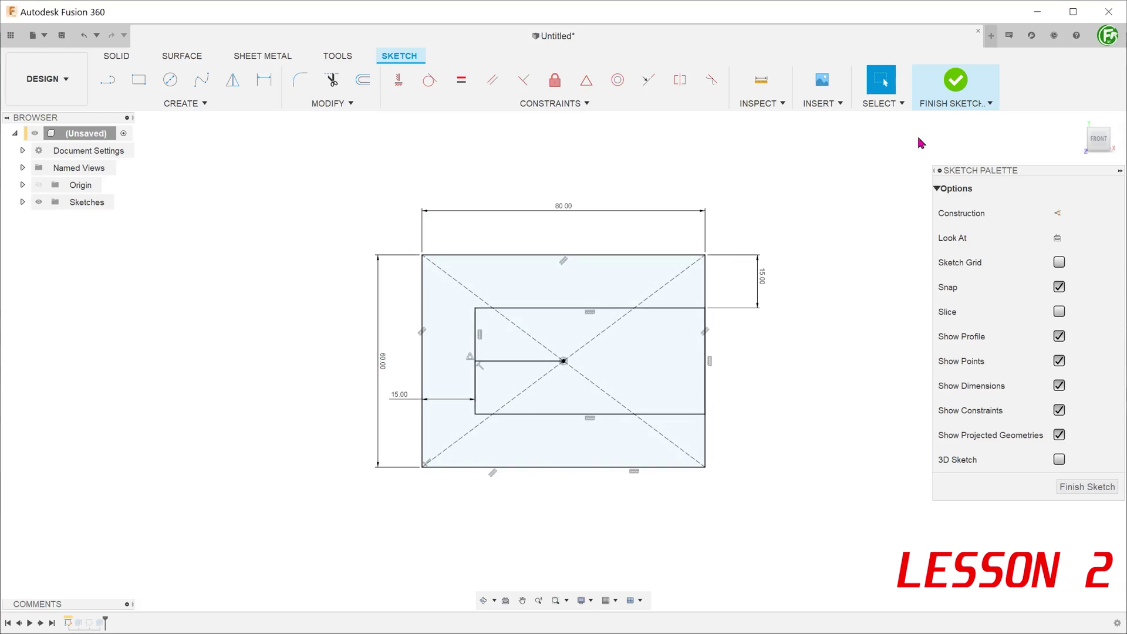
left_click(954, 85)
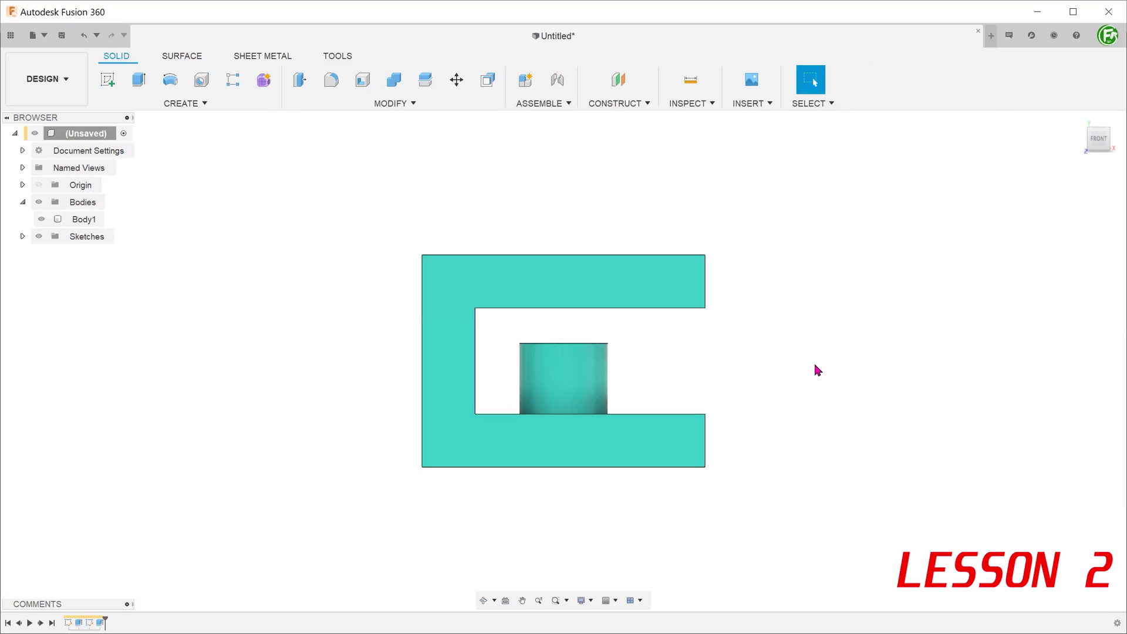
left_click(1081, 123)
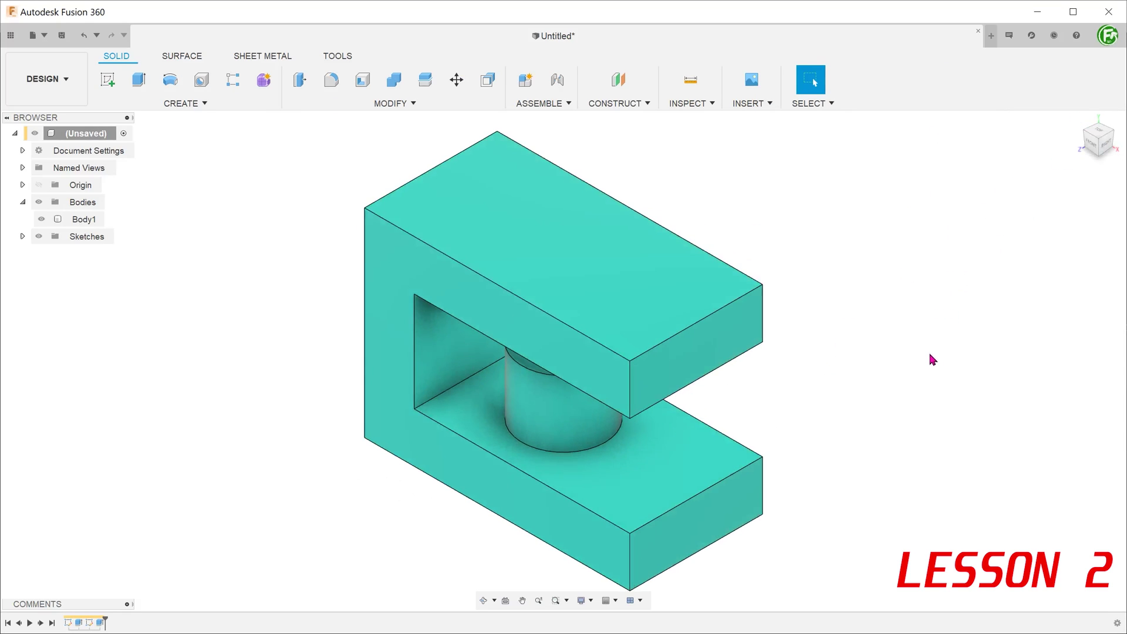
left_click(1091, 143)
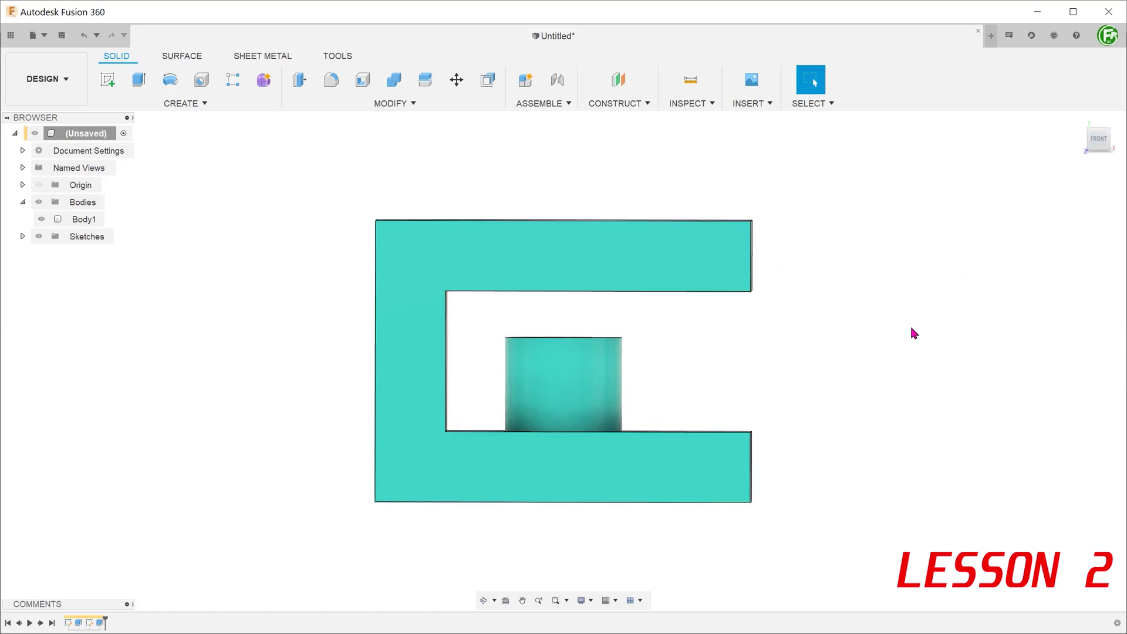
Undo the cylinder boss and re-extrude the circle profile in Two Sides
left_click(1082, 123)
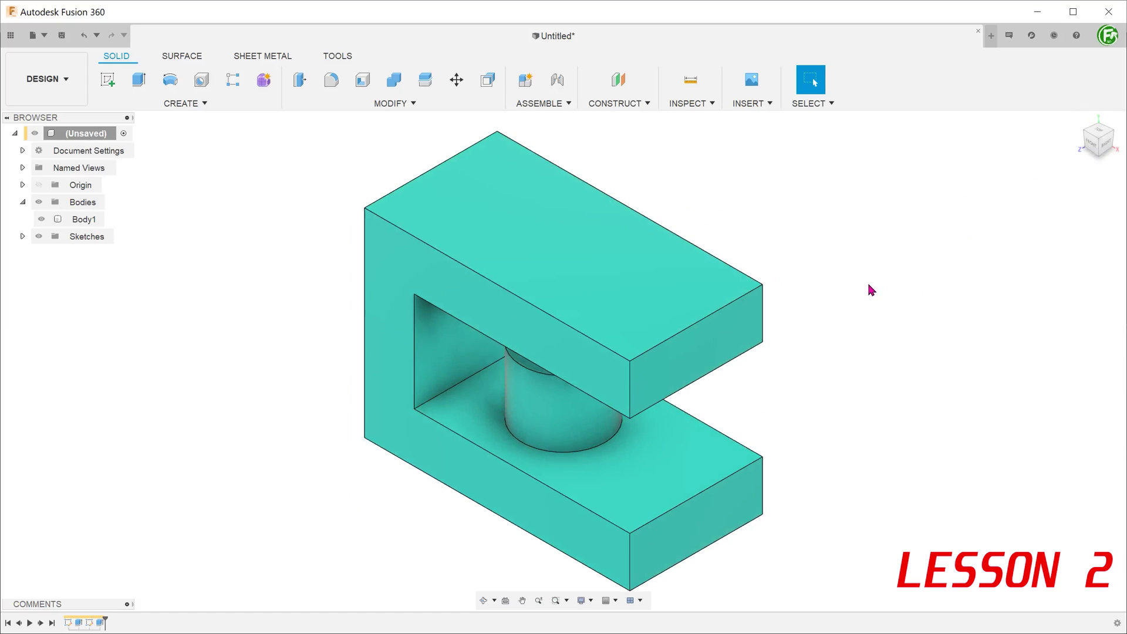
key("ctrl+z")
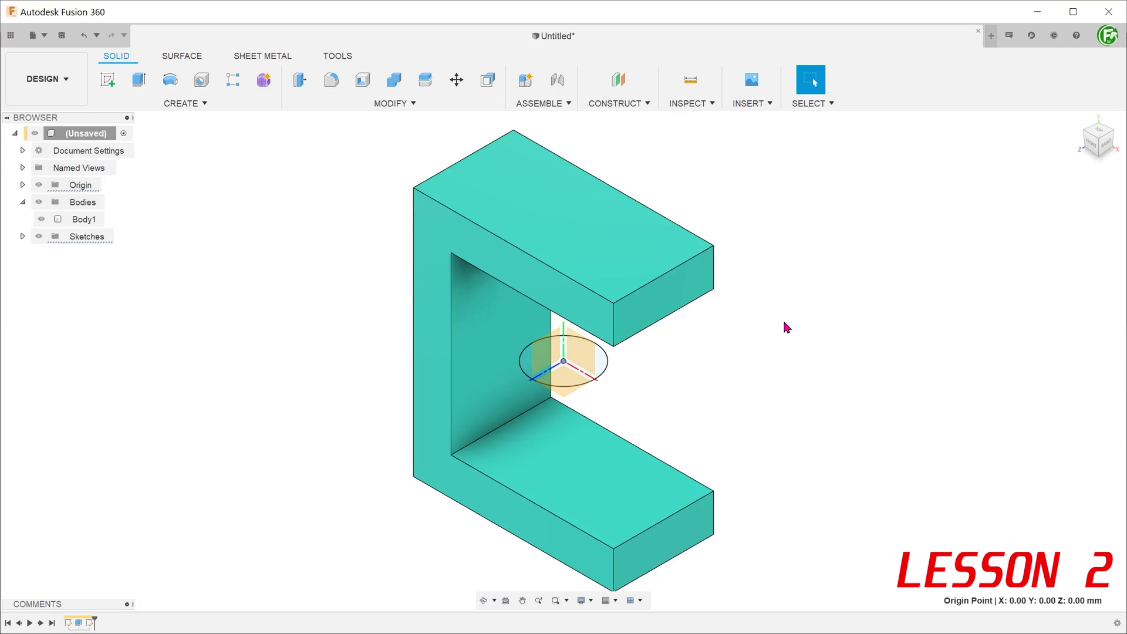
left_click(603, 370)
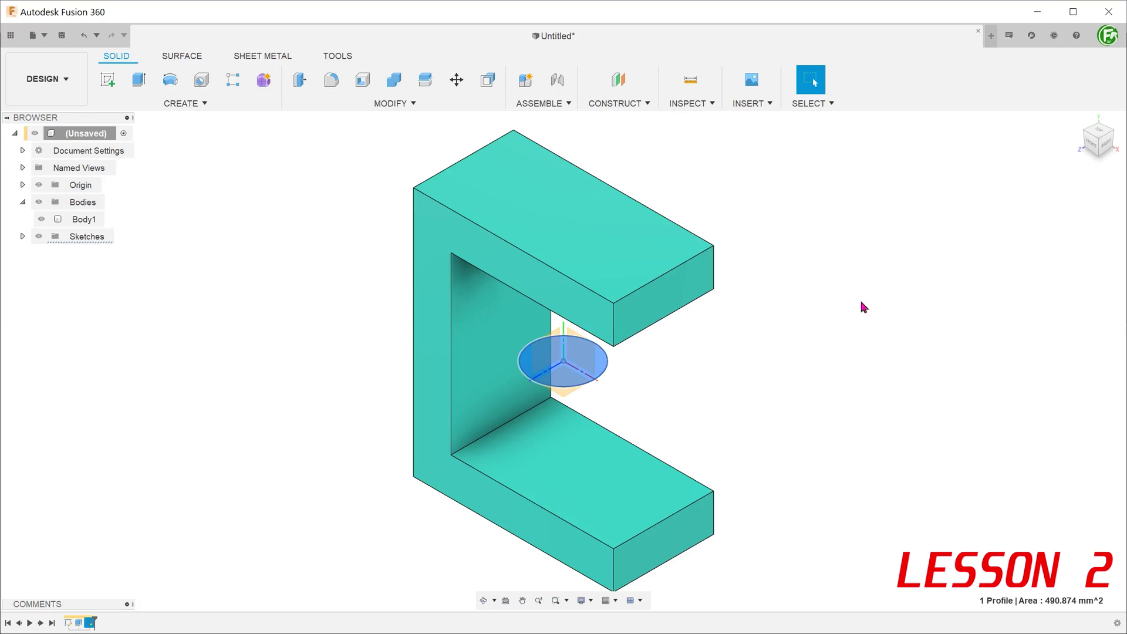
left_click(1090, 142)
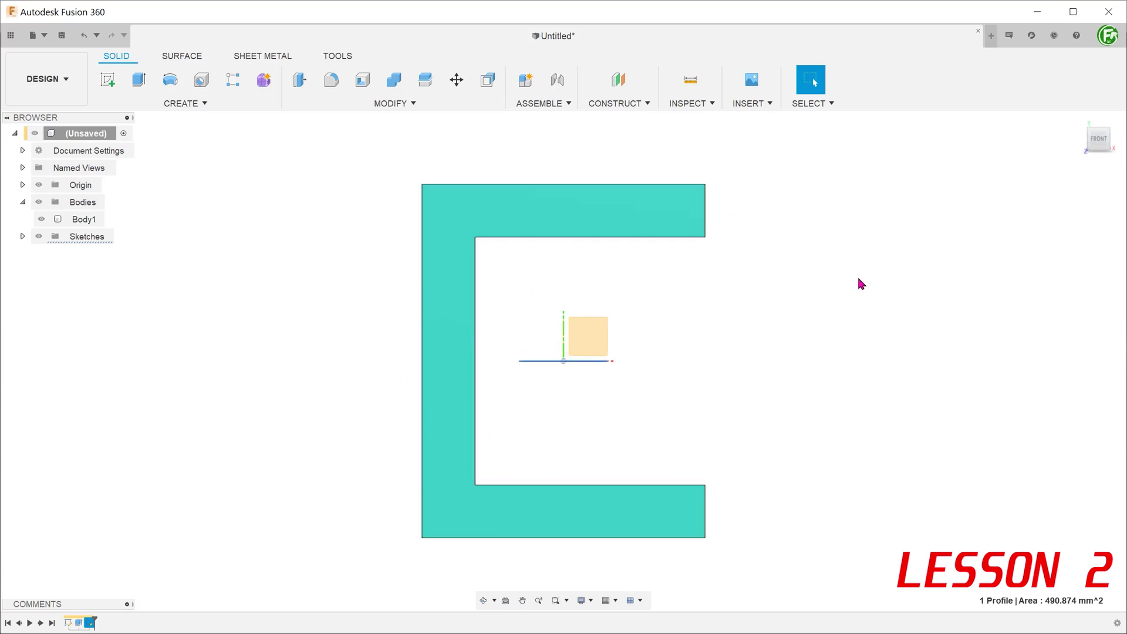
key("e")
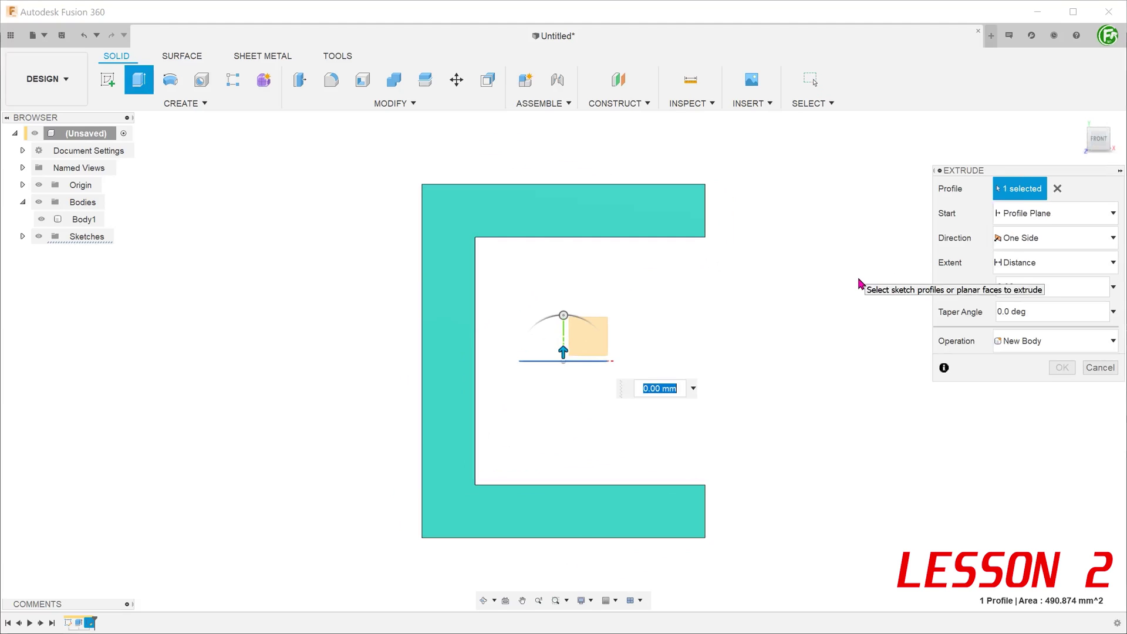
left_click(1036, 241)
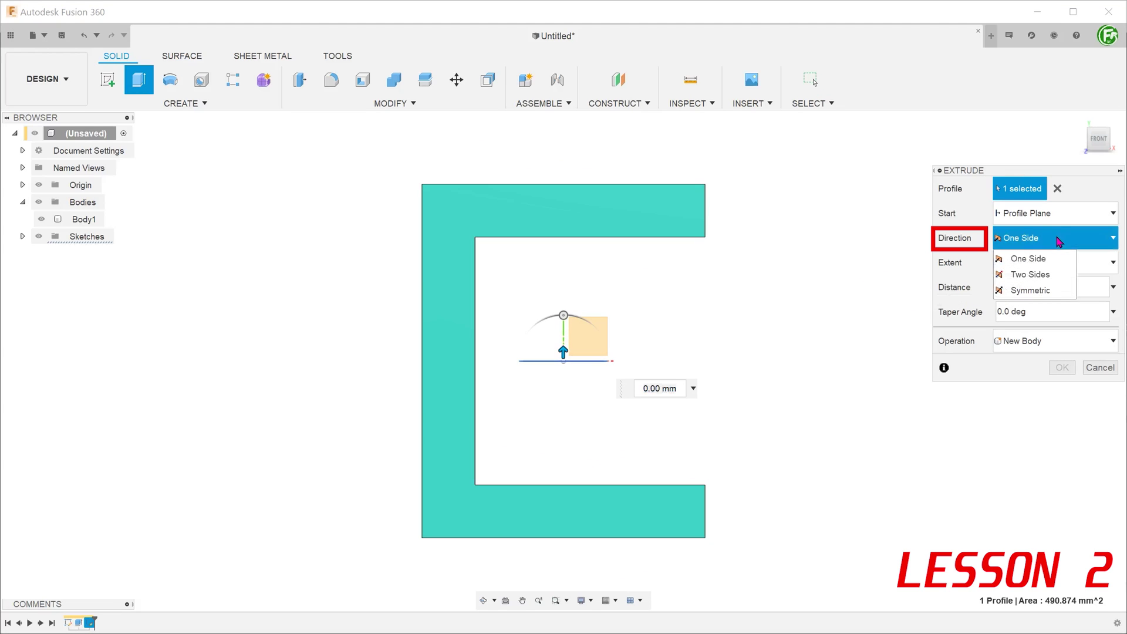
left_click(1053, 274)
left_click_drag(563, 351, 563, 317)
left_click_drag(563, 368, 563, 401)
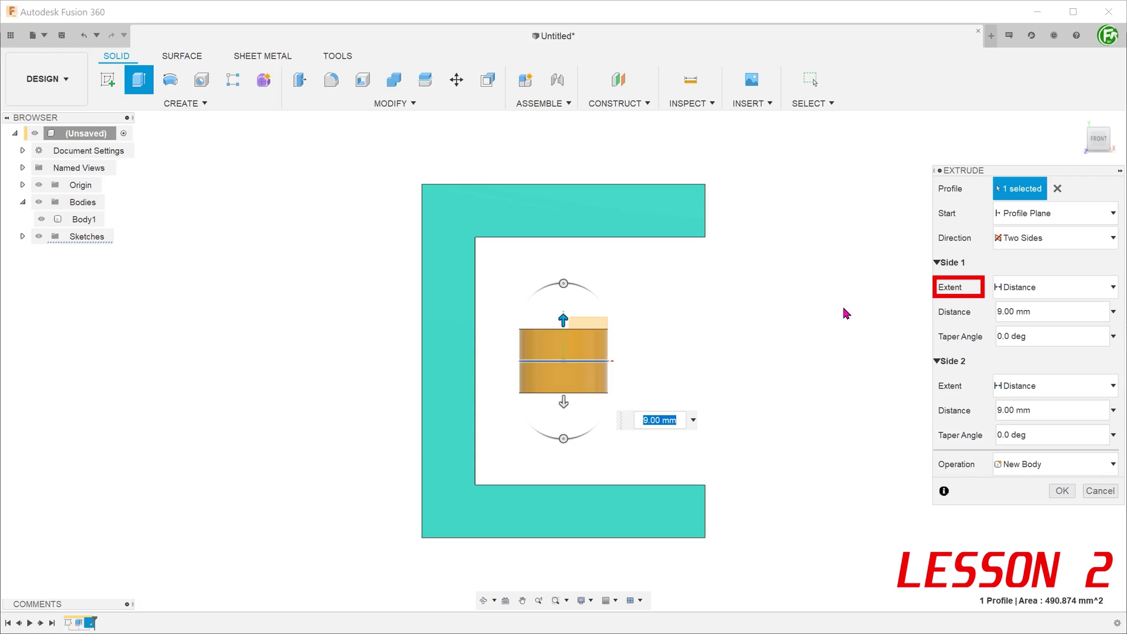
Set side 1 To Object at the upper arm's underside with a 5 mm offset
left_click(1059, 287)
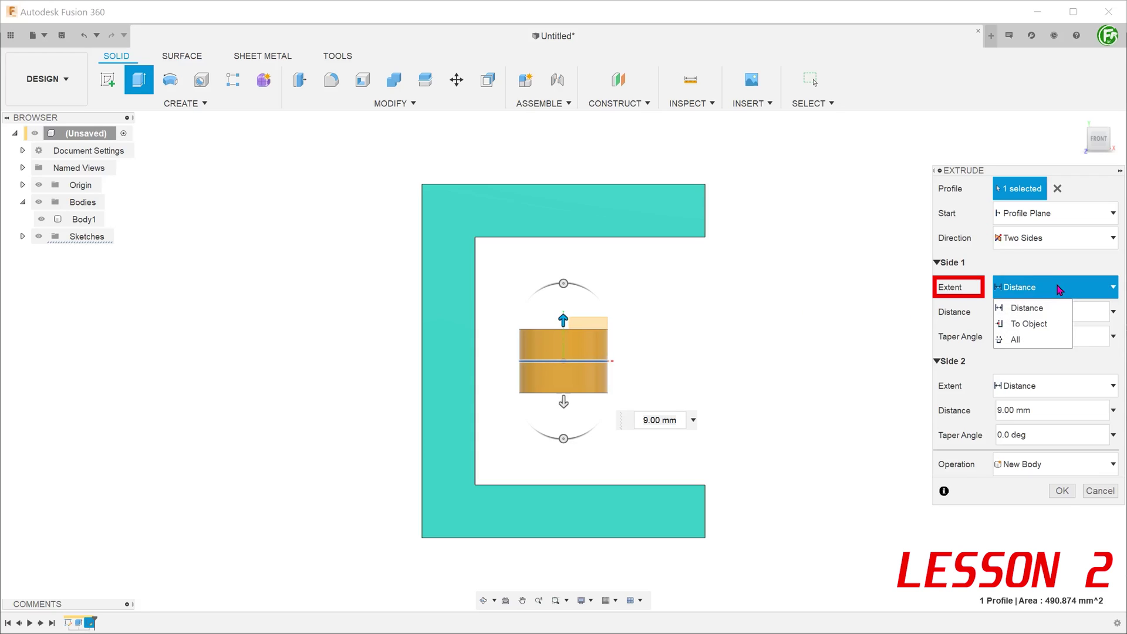
left_click(1055, 325)
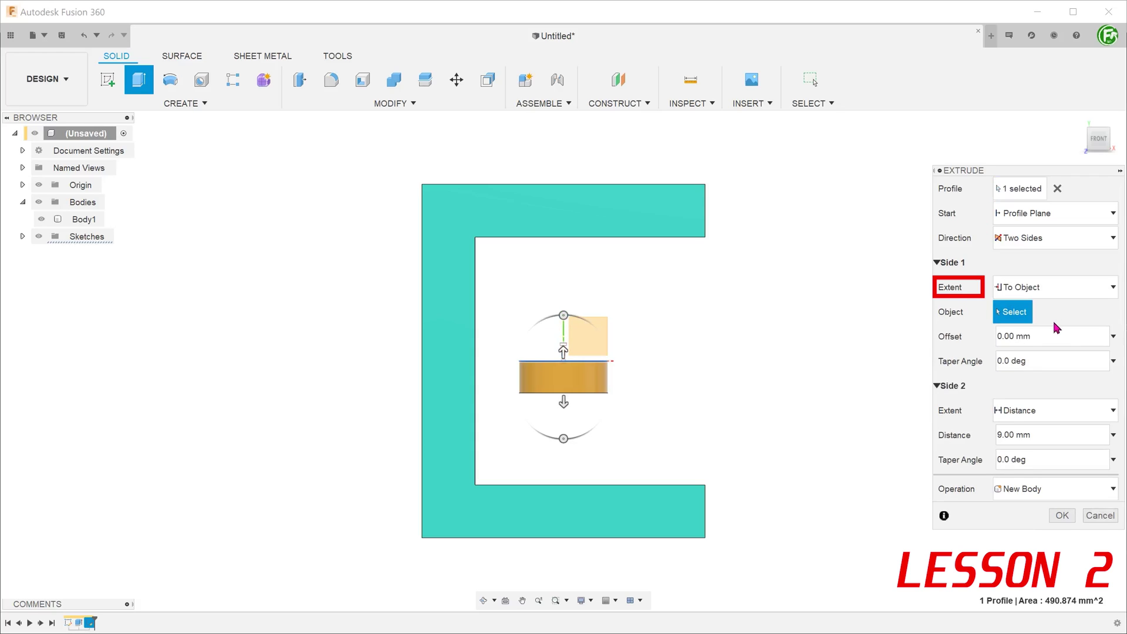
middle_click_drag(780, 341, 649, 282, "shift")
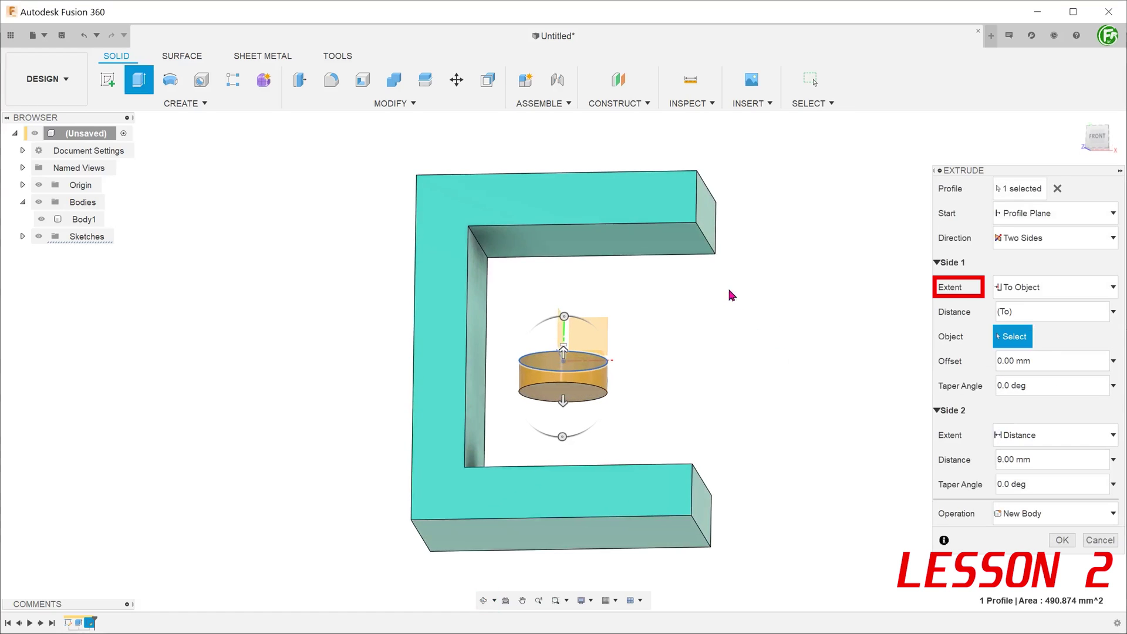
left_click(659, 249)
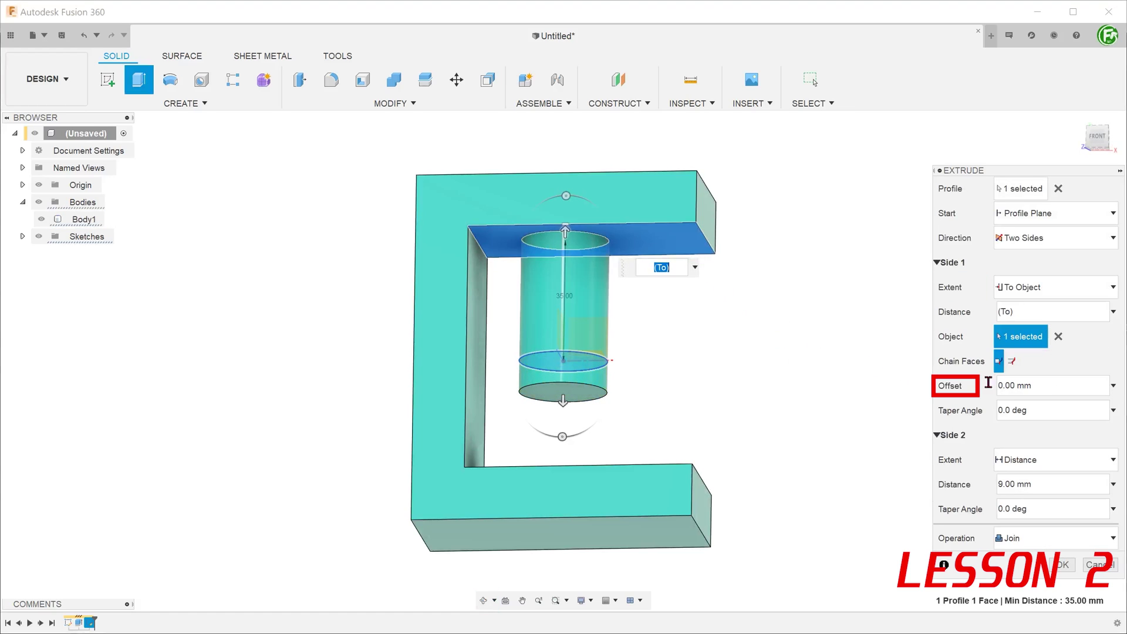
left_click_drag(1036, 386, 991, 392)
type("5")
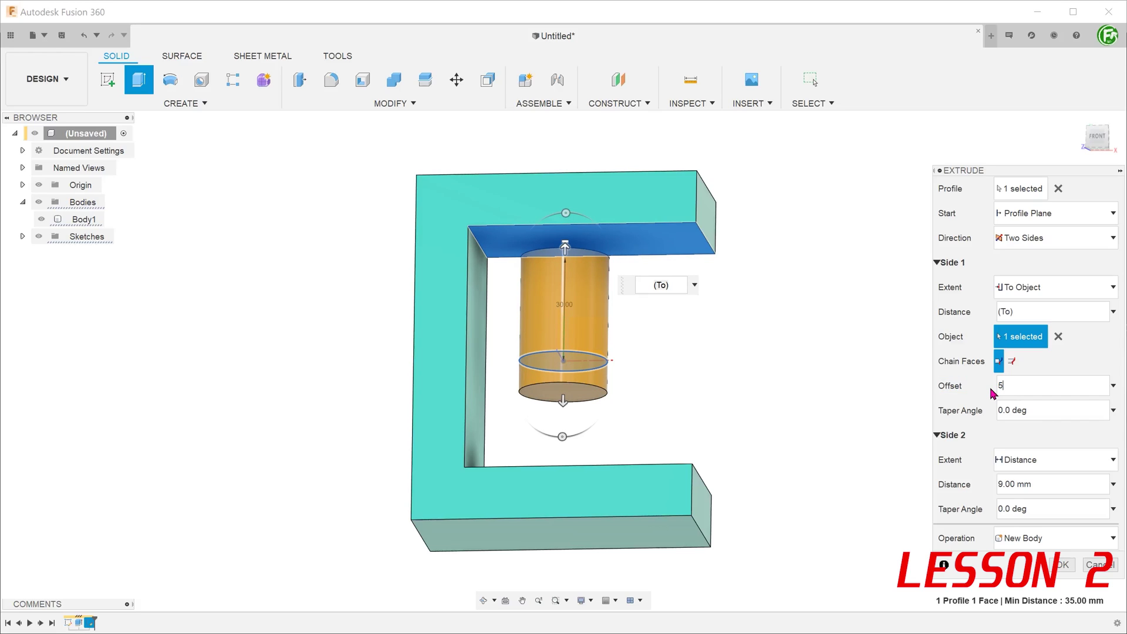
Set side 2 To Object at the bottom plate's top face and clear its offset
left_click(1017, 460)
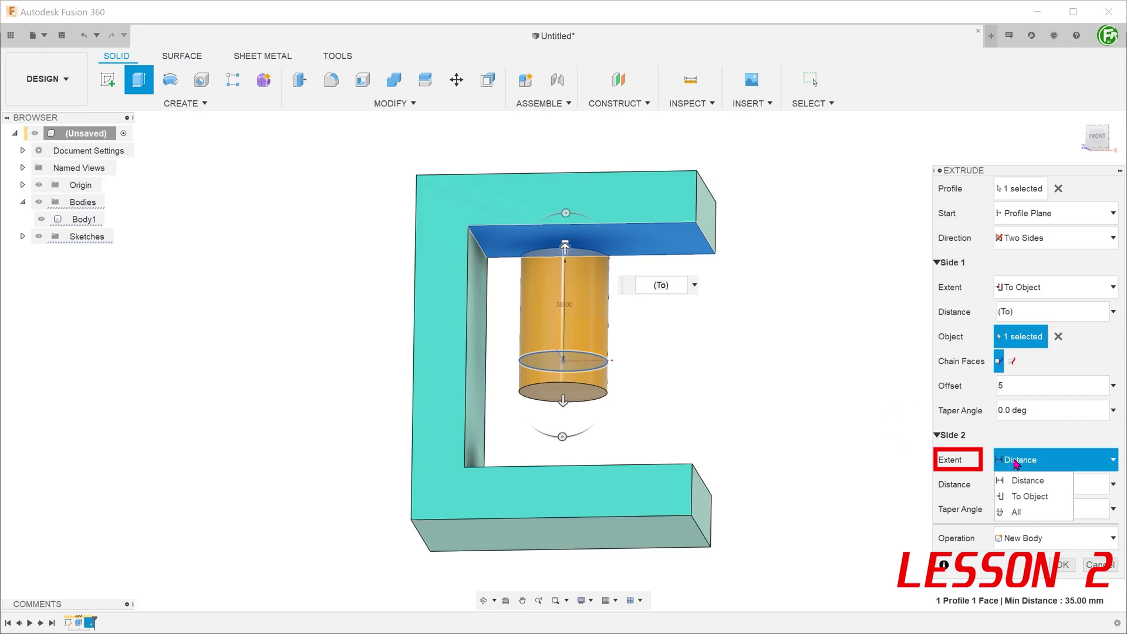
left_click(1051, 497)
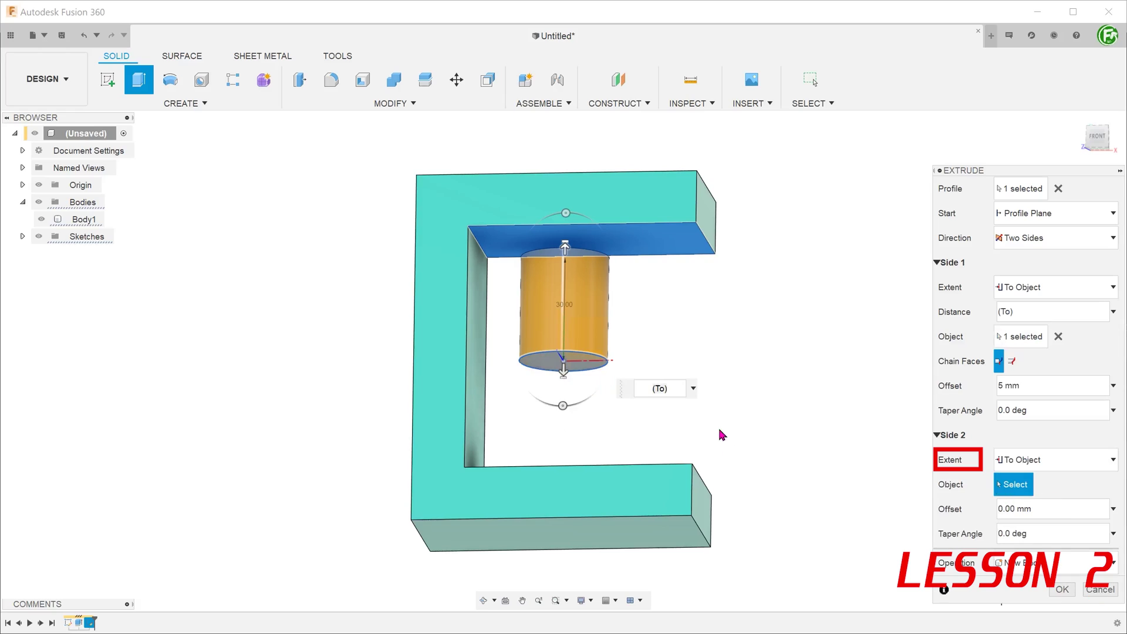
middle_click_drag(722, 435, 708, 475, "shift")
left_click(610, 465)
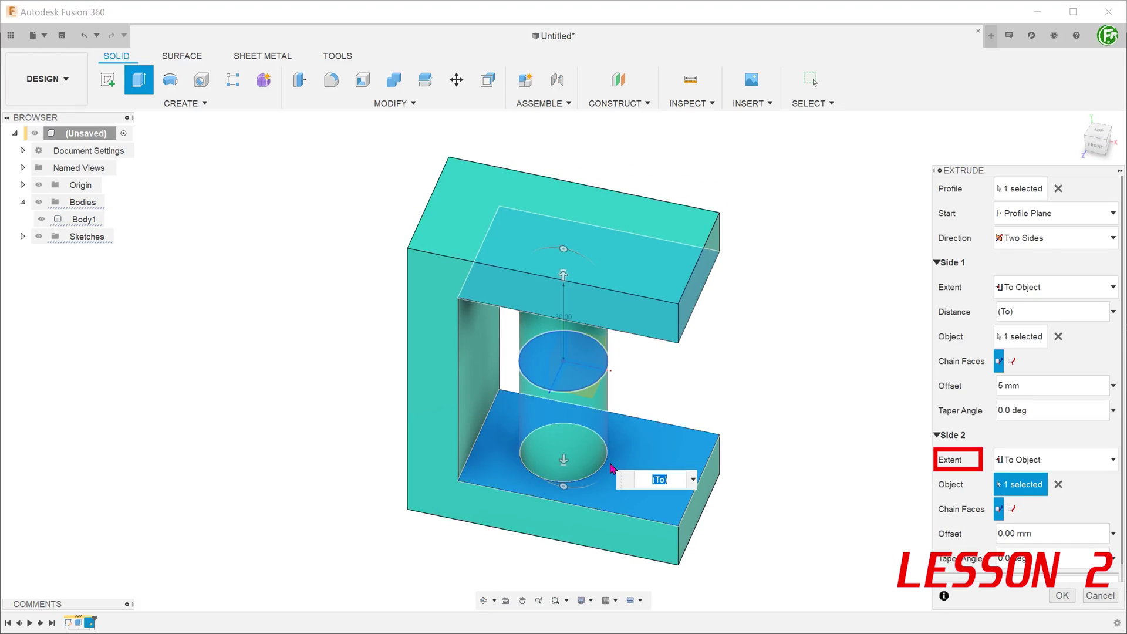
left_click_drag(1038, 533, 999, 536)
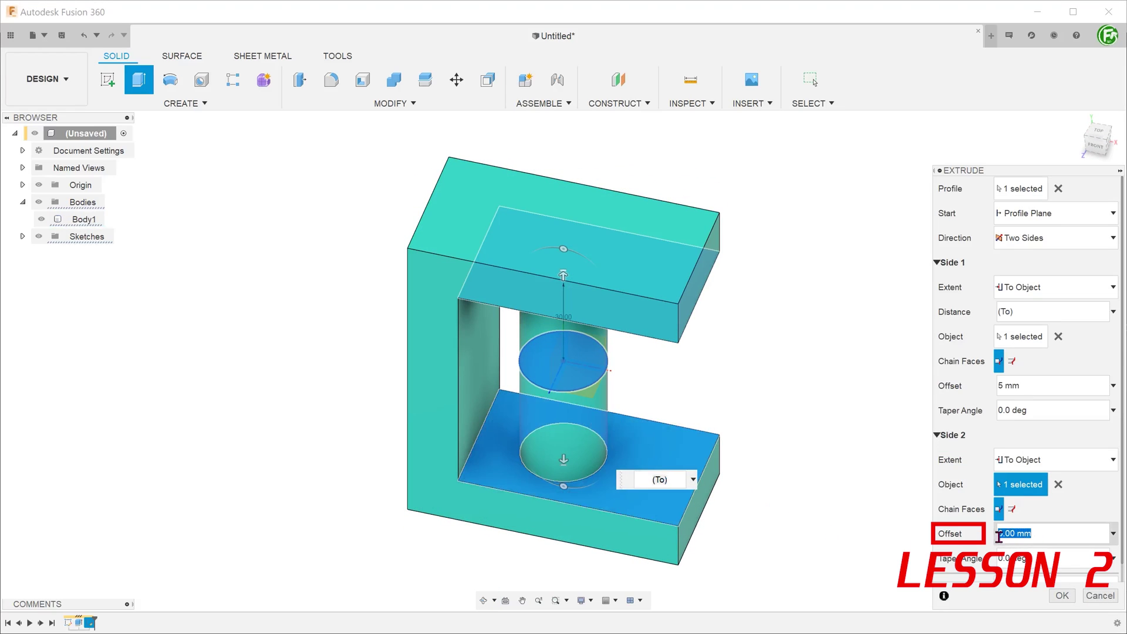
key("BackSpace")
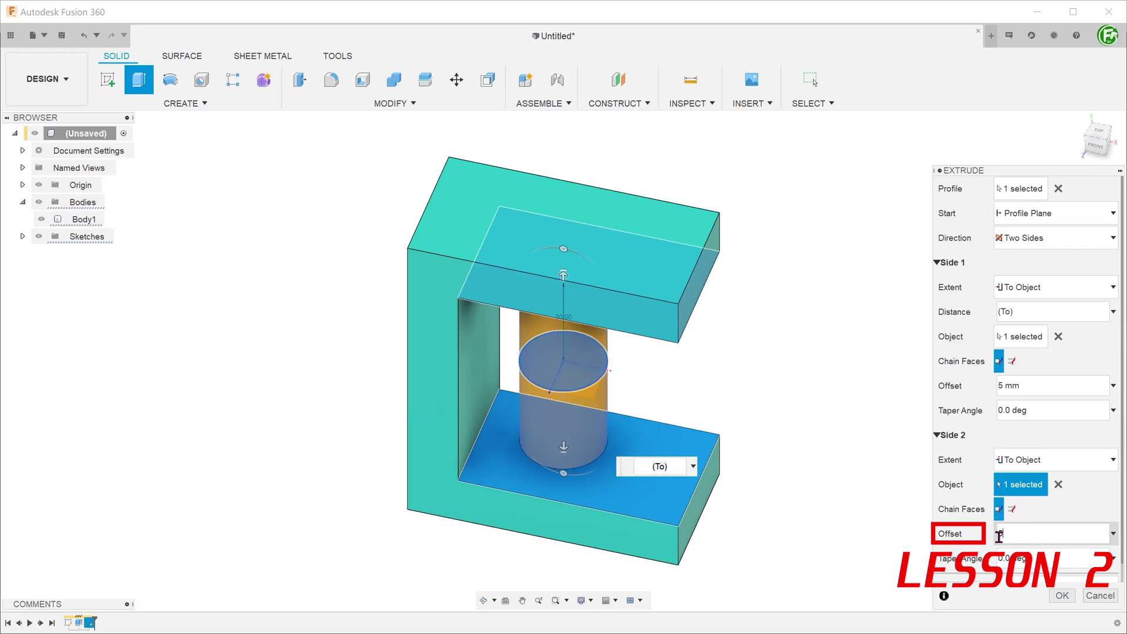
Create the cylinder as a new body, then change the base sketch's height dimension to 50 mm
left_click(1063, 595)
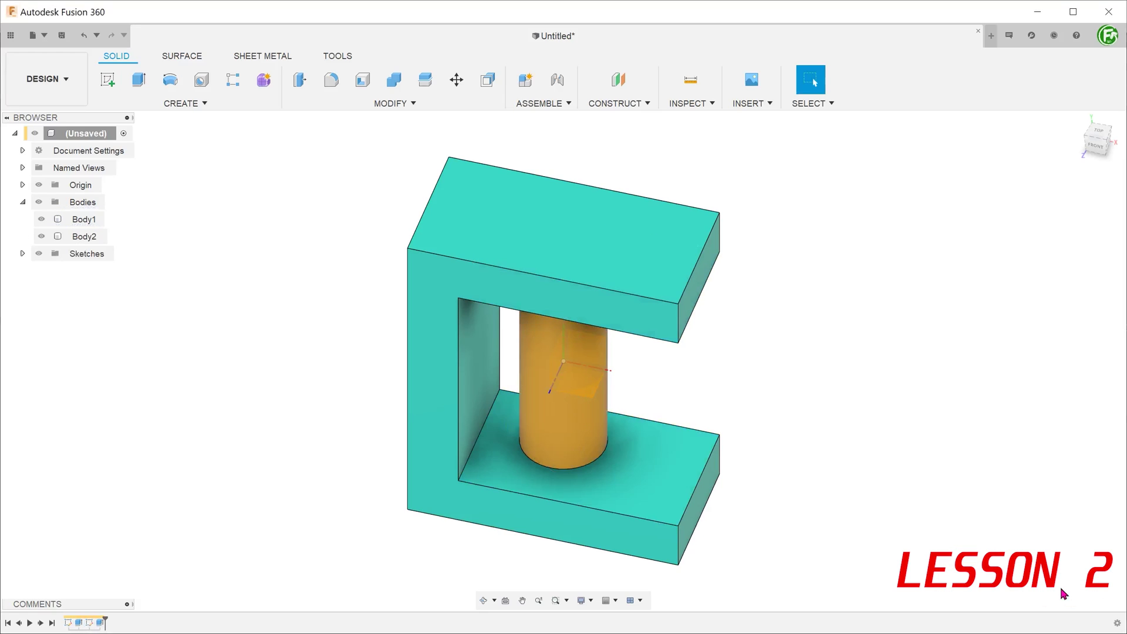
left_click(1093, 146)
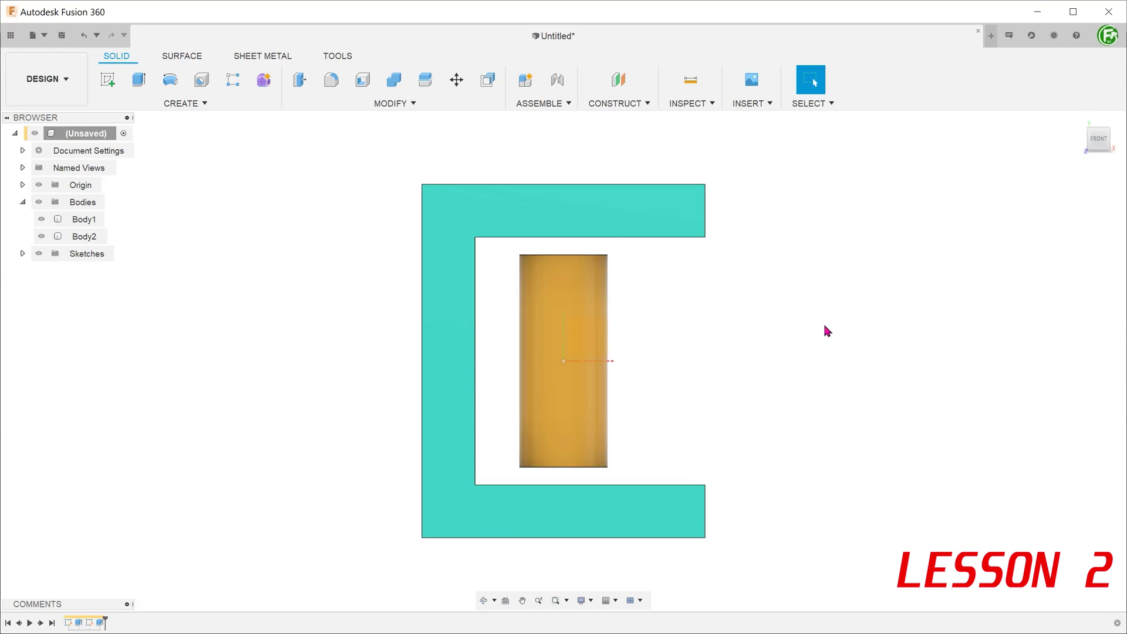
right_click(69, 623)
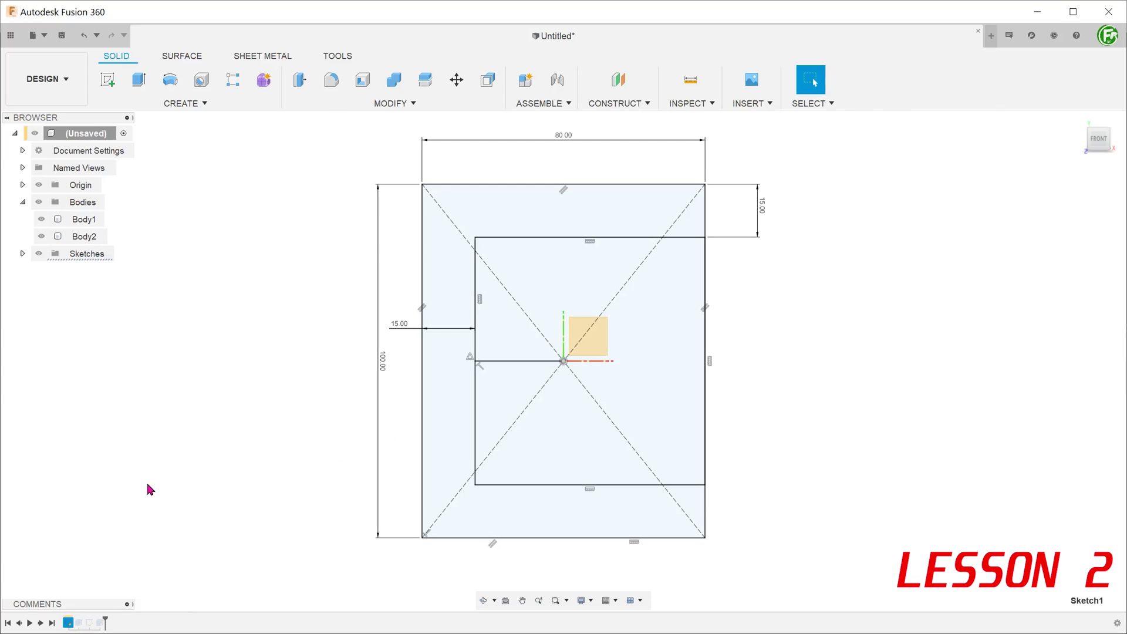
key("ctrl+z")
double_click(383, 363)
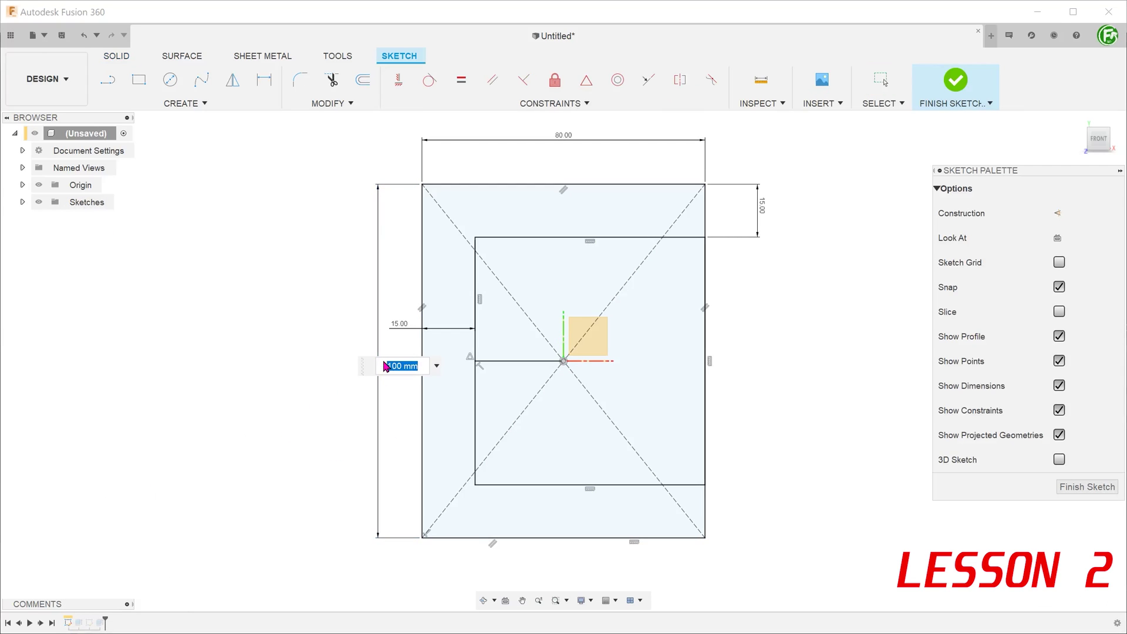
type("50")
key("Return")
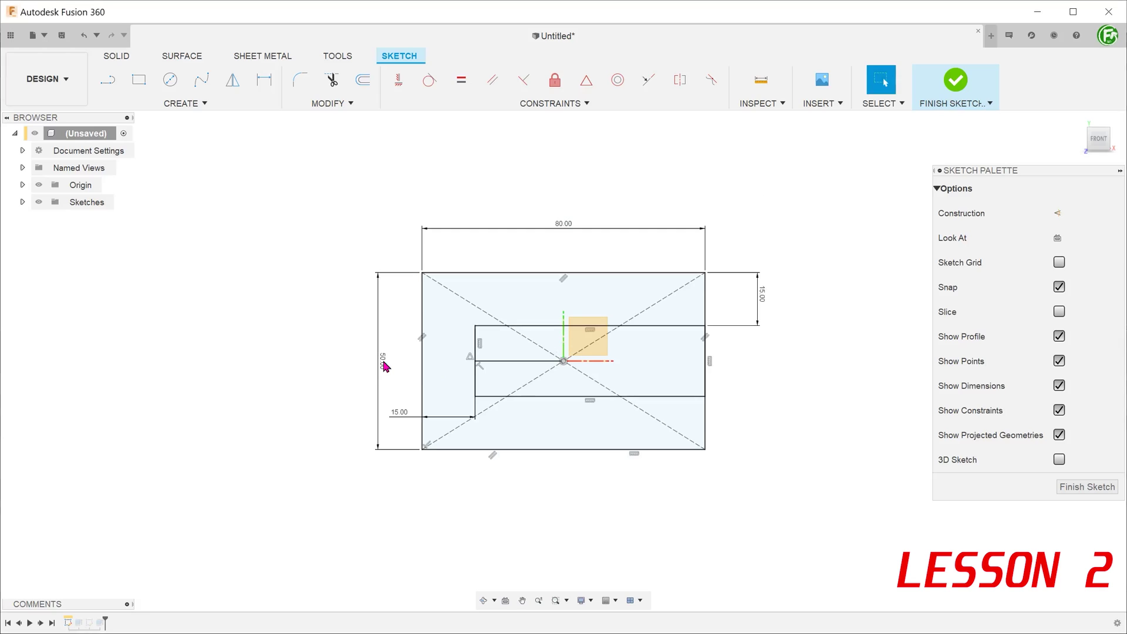
left_click(955, 80)
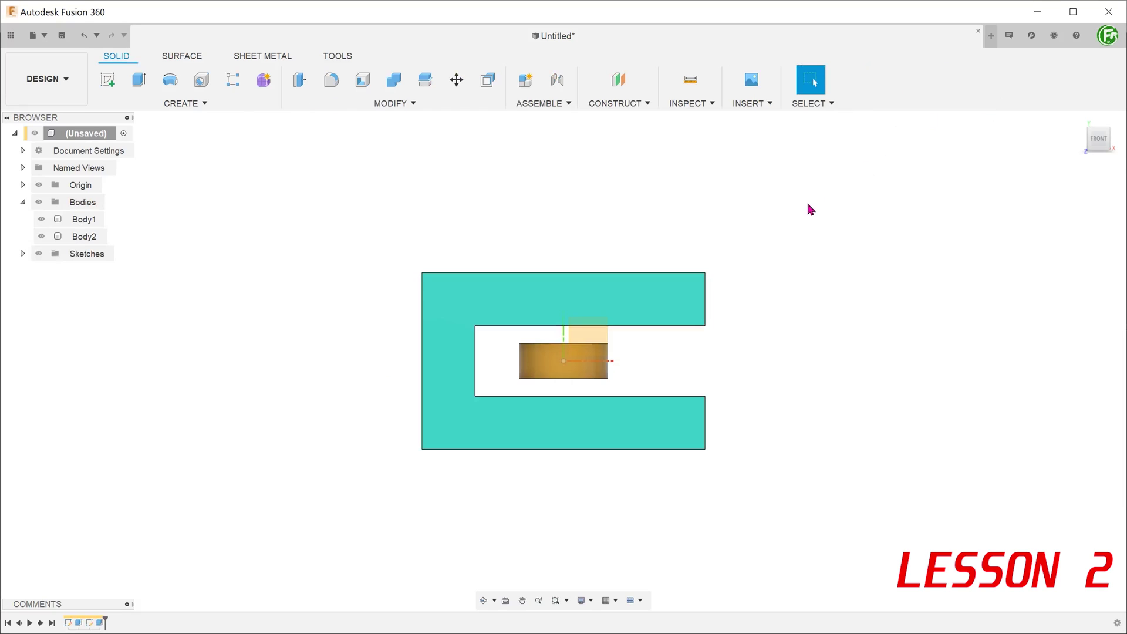
left_click(1090, 144)
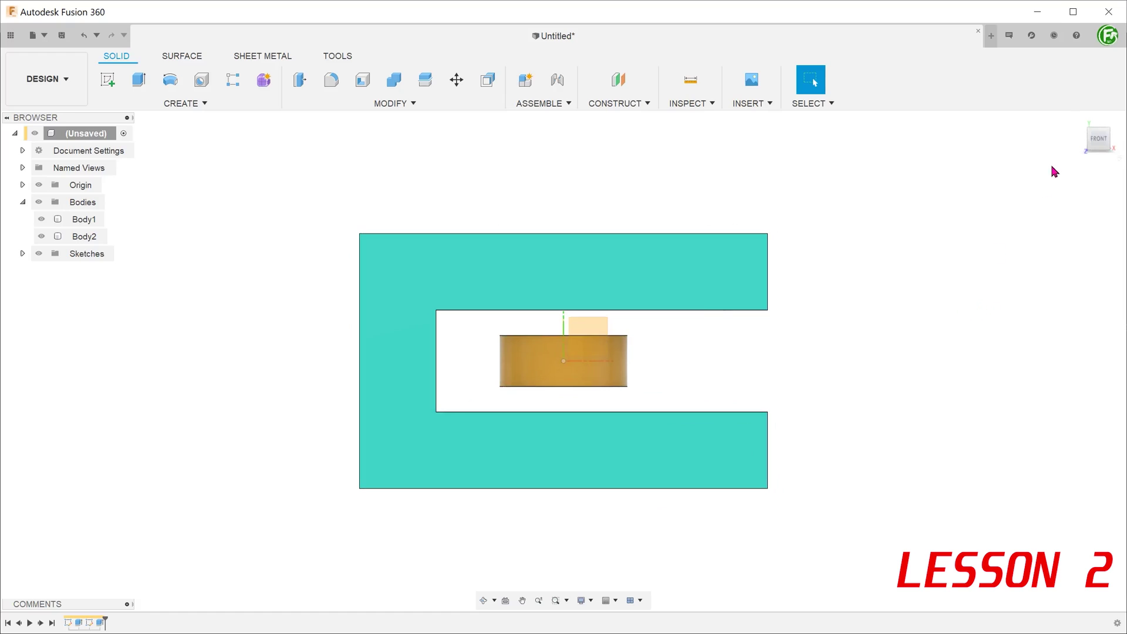
left_click(1079, 121)
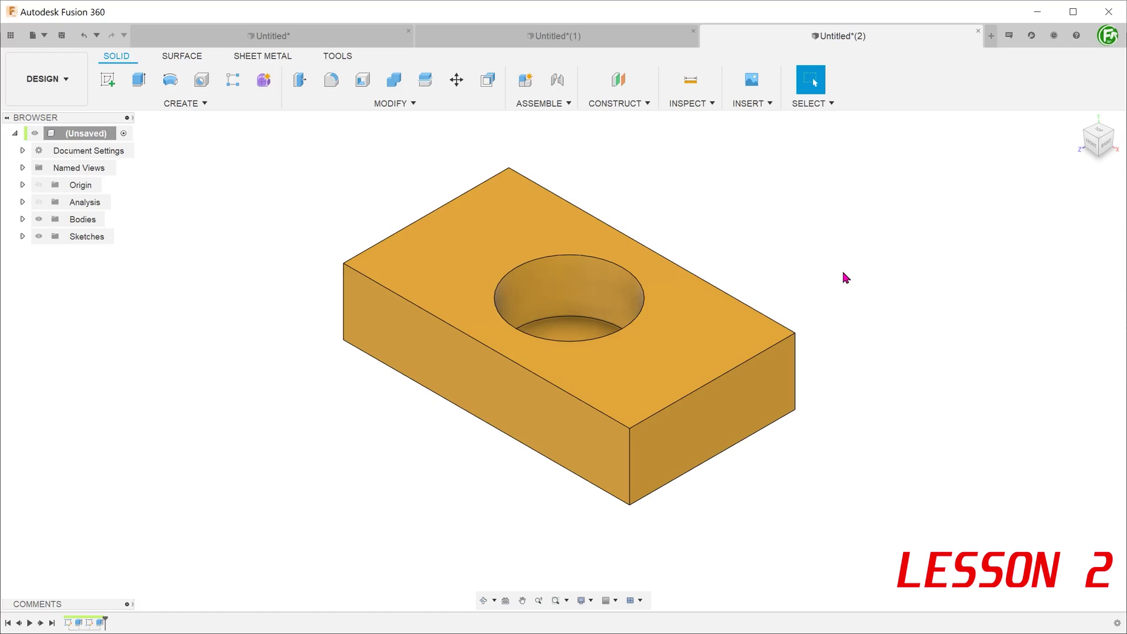
Inspect the round pocket from the front using a temporary section analysis
left_click(606, 291)
left_click(881, 258)
left_click(1090, 144)
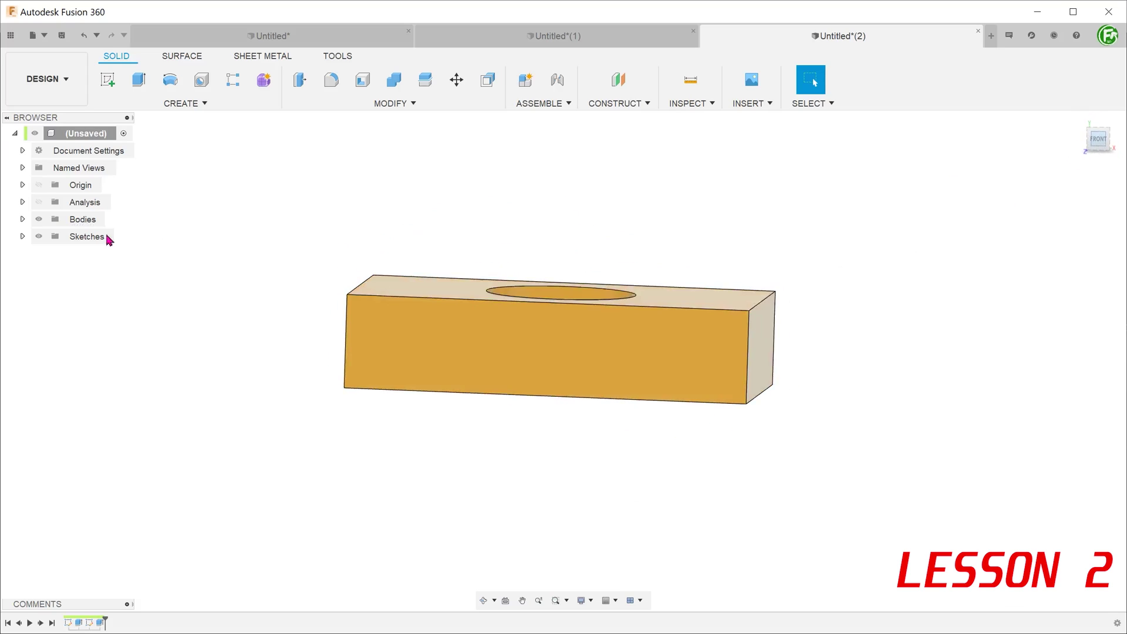
left_click(38, 202)
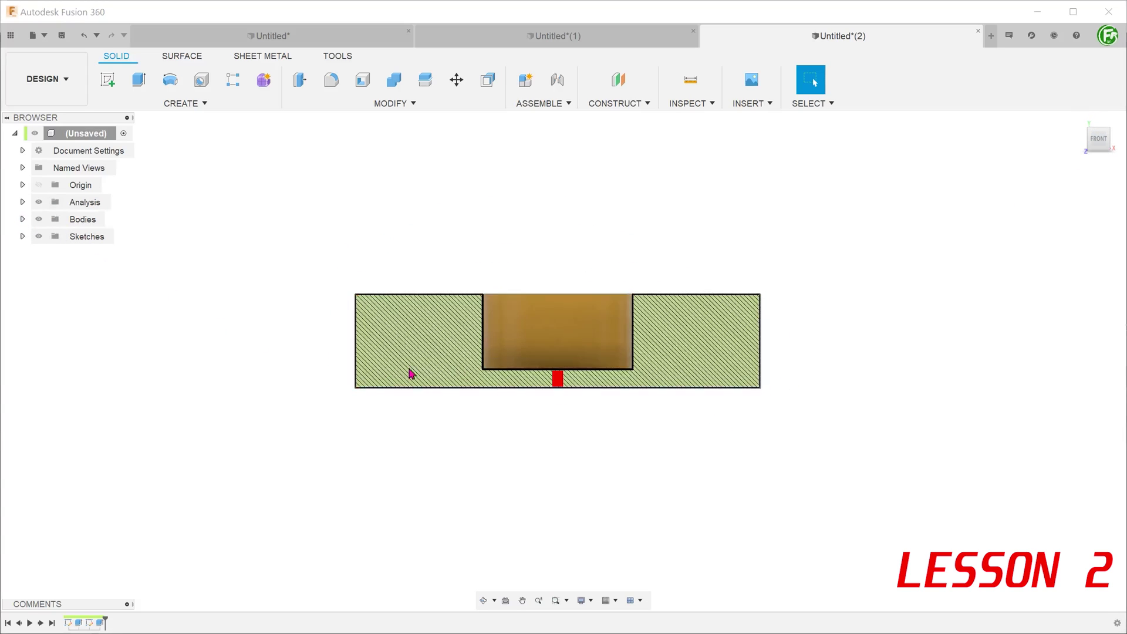
left_click(1082, 123)
left_click(38, 202)
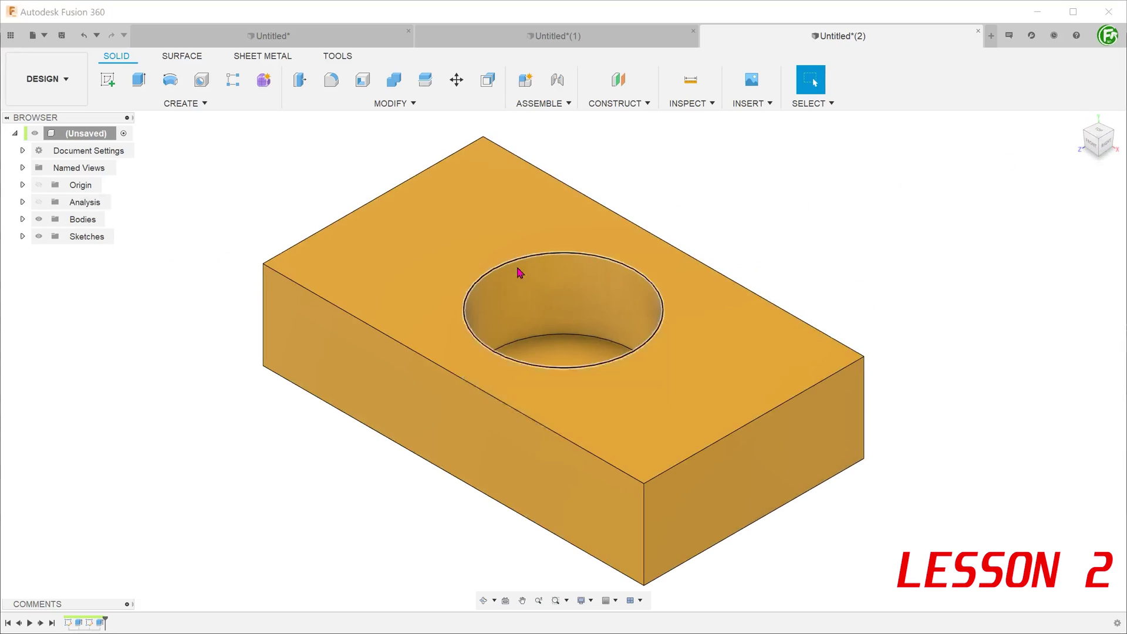
Set the pocket cut To Object on the block's bottom face, stopping 5 mm short
right_click(541, 281)
left_click(500, 372)
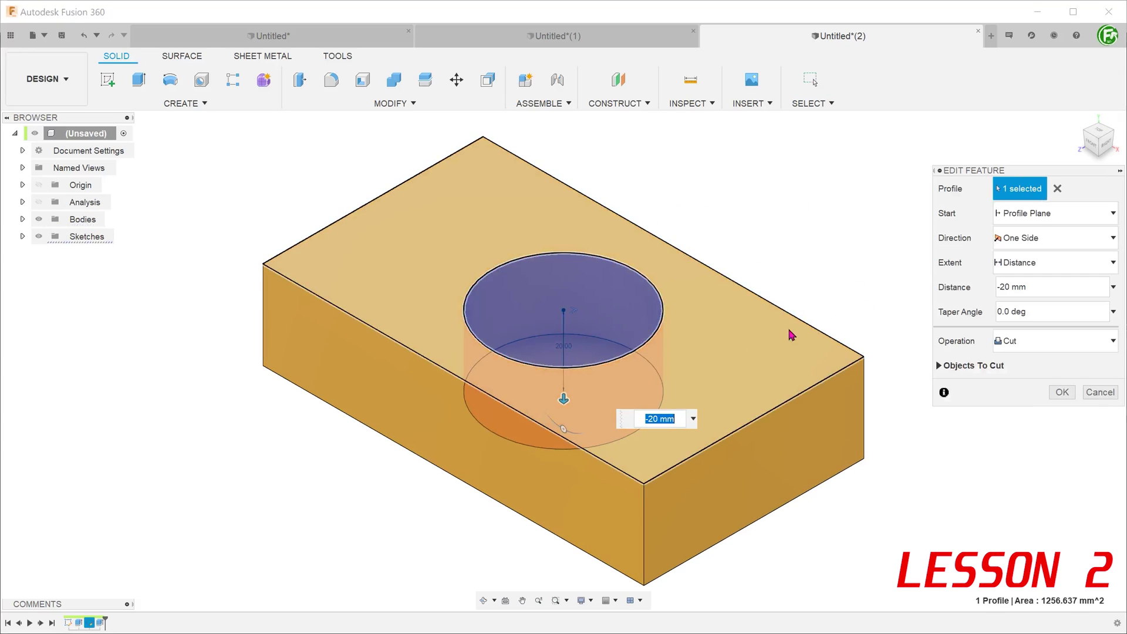
left_click(1029, 267)
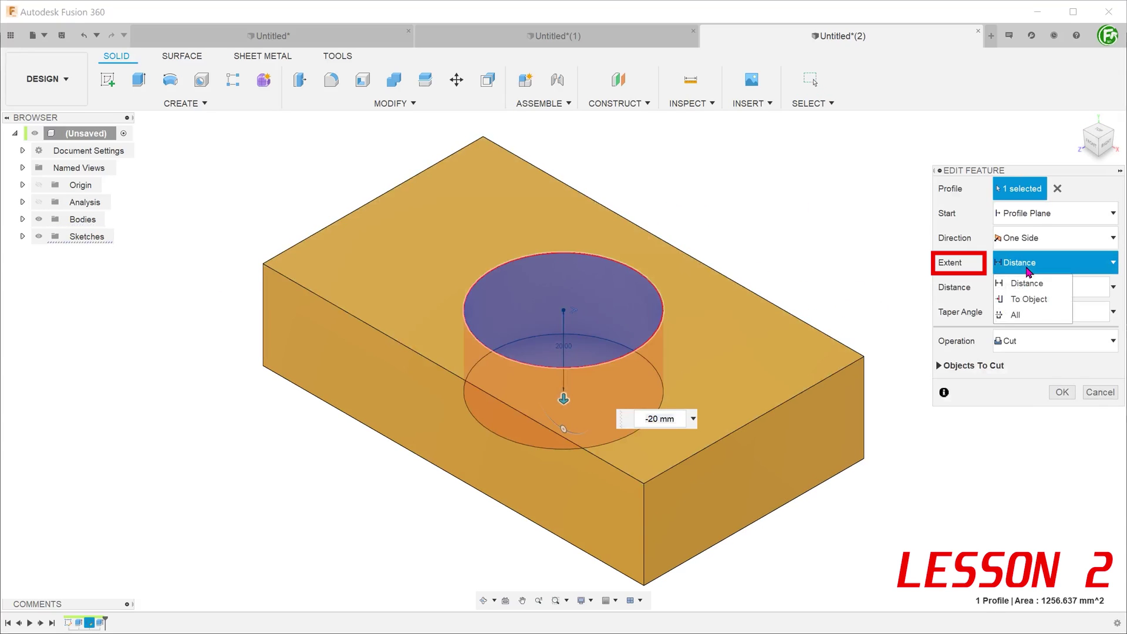
left_click(1054, 302)
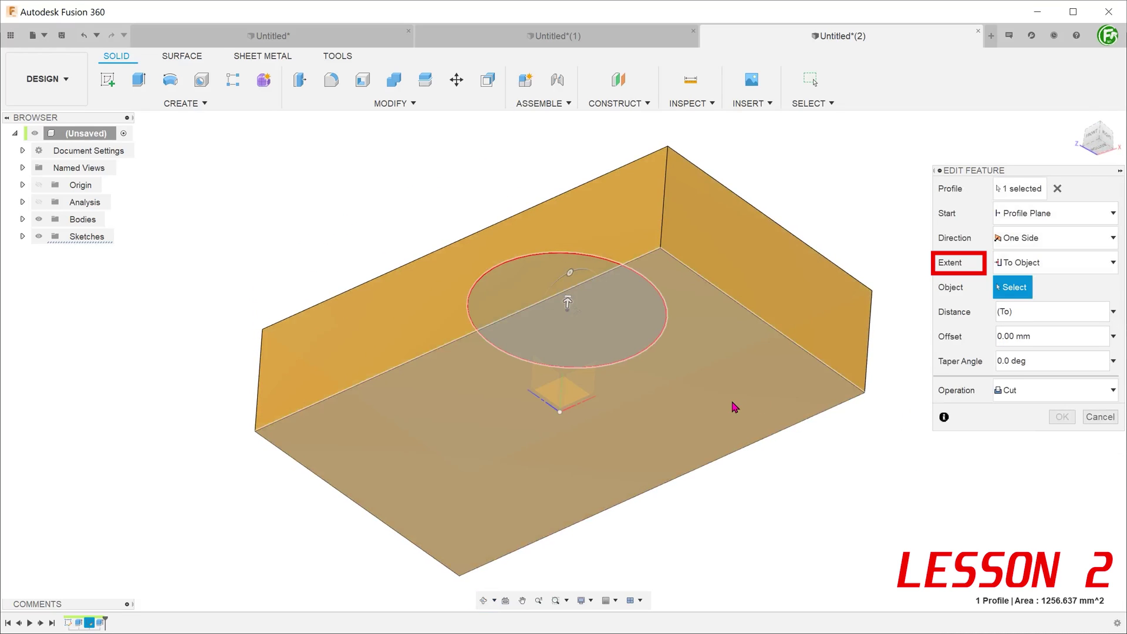
left_click(735, 406)
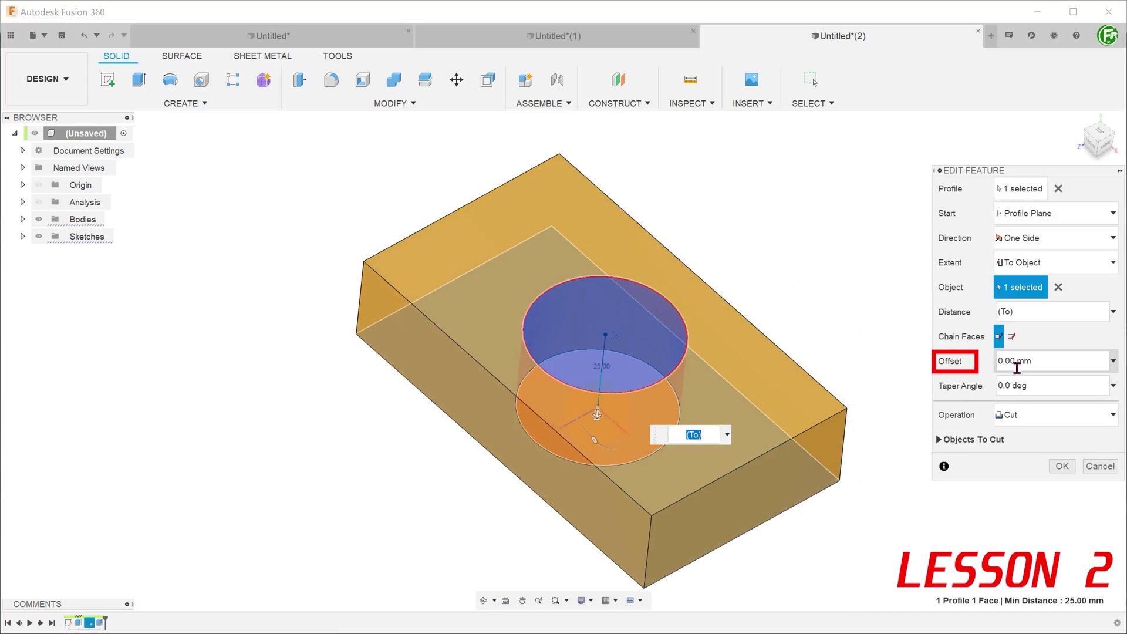
left_click(1016, 368)
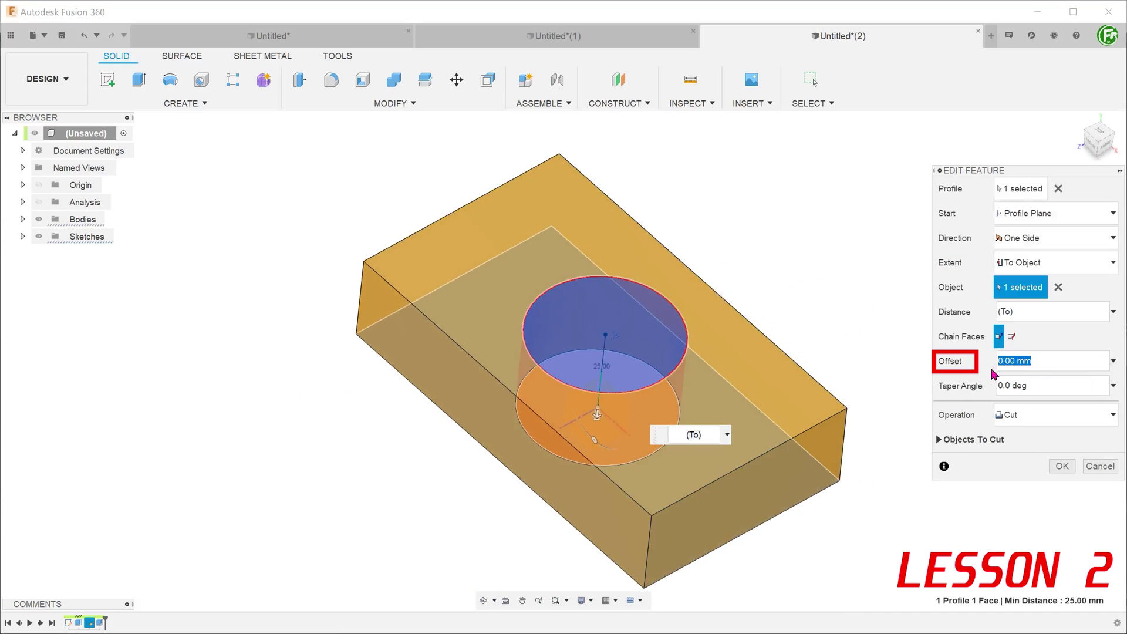
type("5")
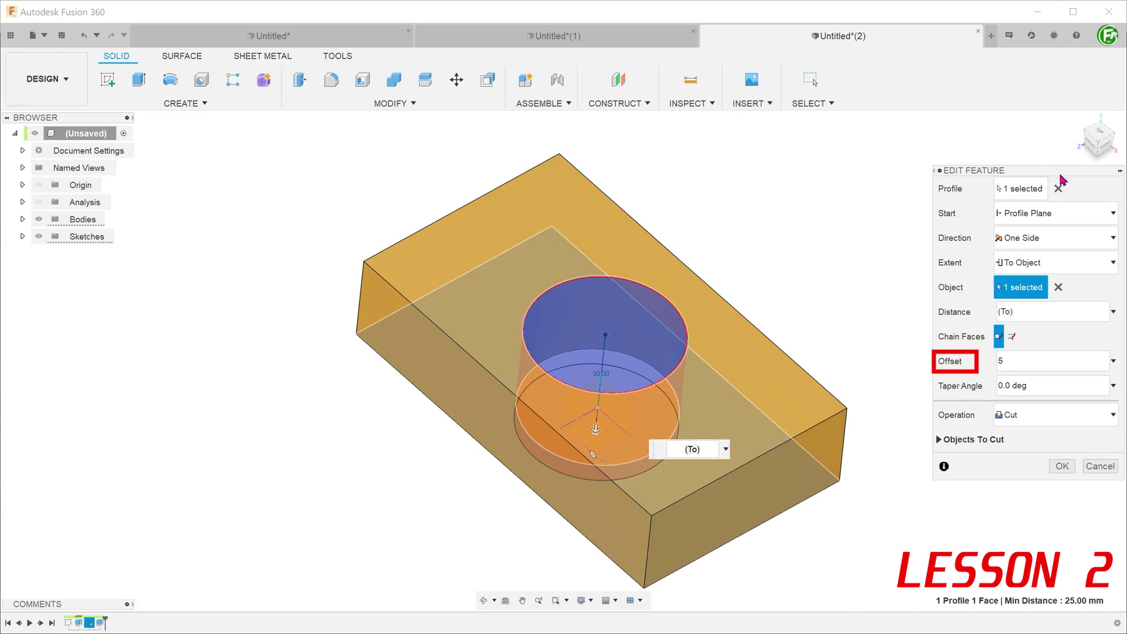
left_click(1090, 146)
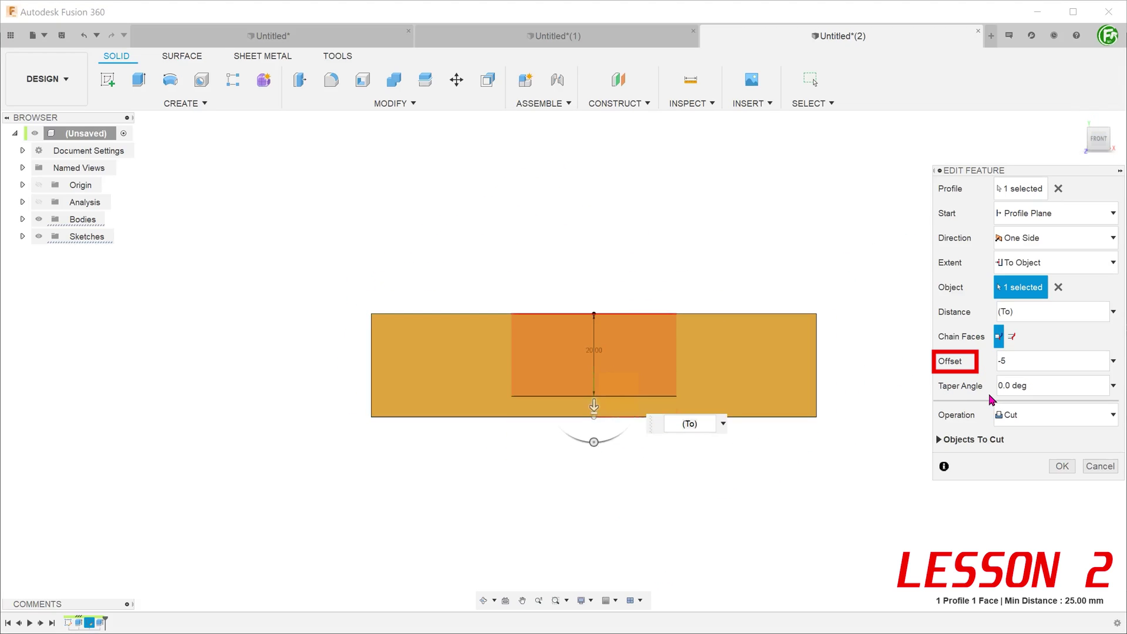
left_click(1060, 467)
middle_click_drag(1036, 461, 972, 465, "shift")
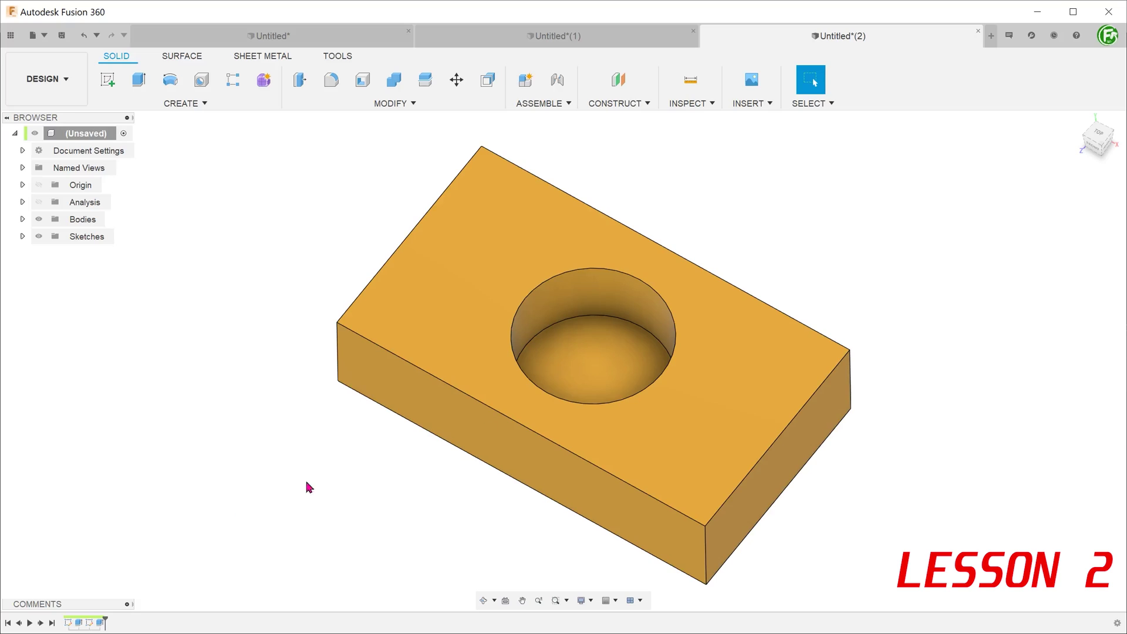
With the section shown, edit the block extrusion and drag its height from 25 to 50 mm
left_click(39, 201)
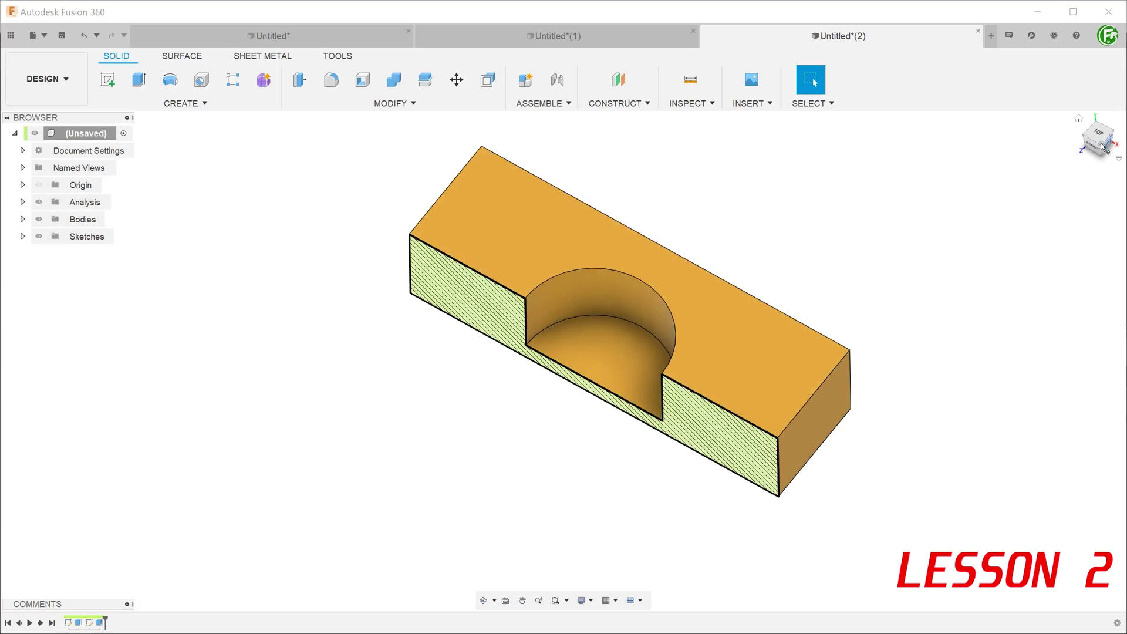
left_click(1092, 147)
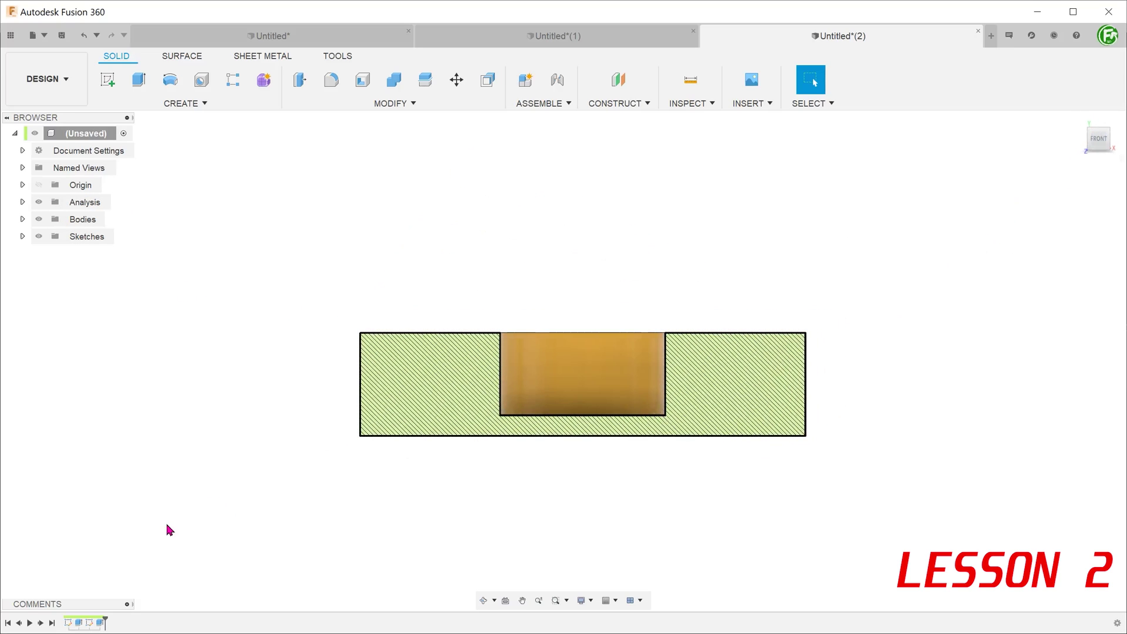
right_click(78, 625)
left_click(87, 492)
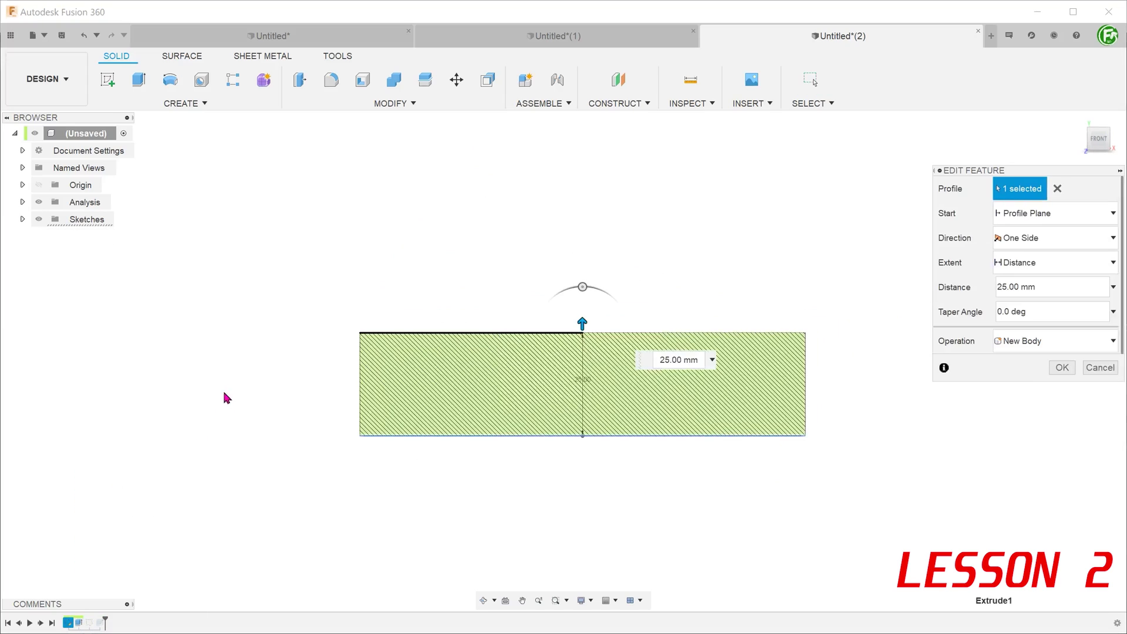
left_click_drag(583, 324, 583, 221)
left_click(1062, 368)
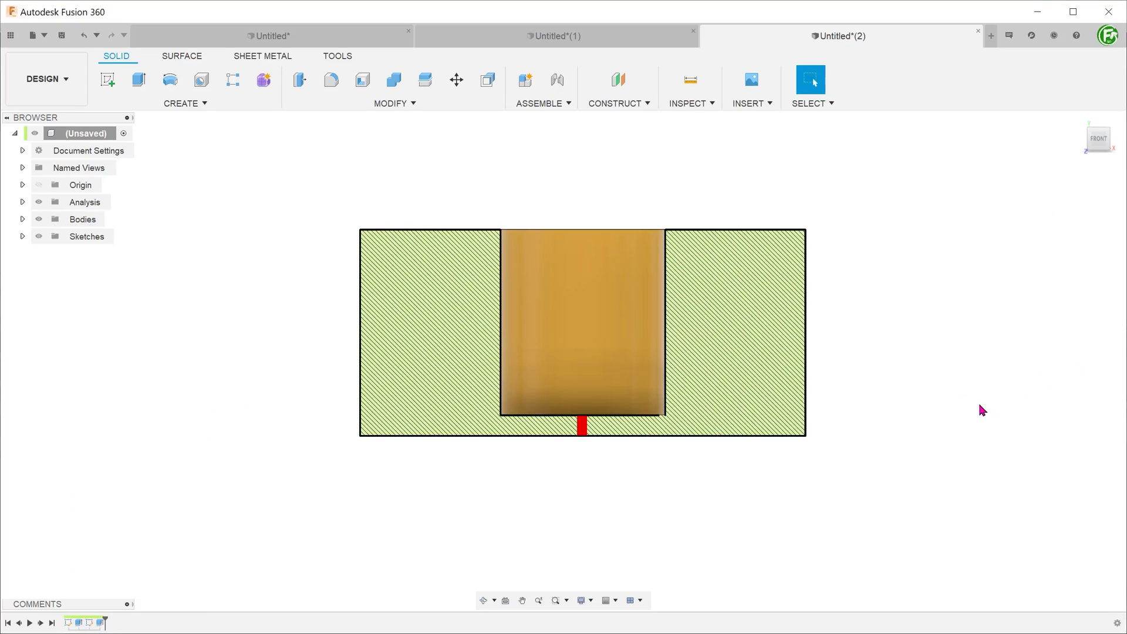
left_click(1080, 122)
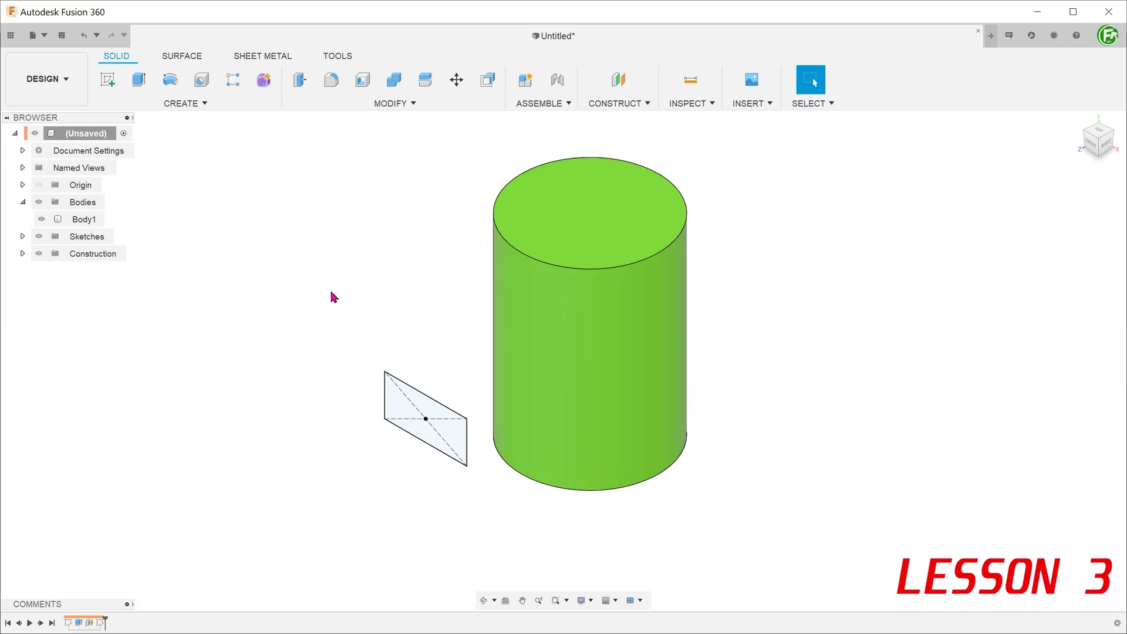
Extrude the rectangle from the cylinder's curved face, 11 mm with Join, shown from the top
left_click(393, 400)
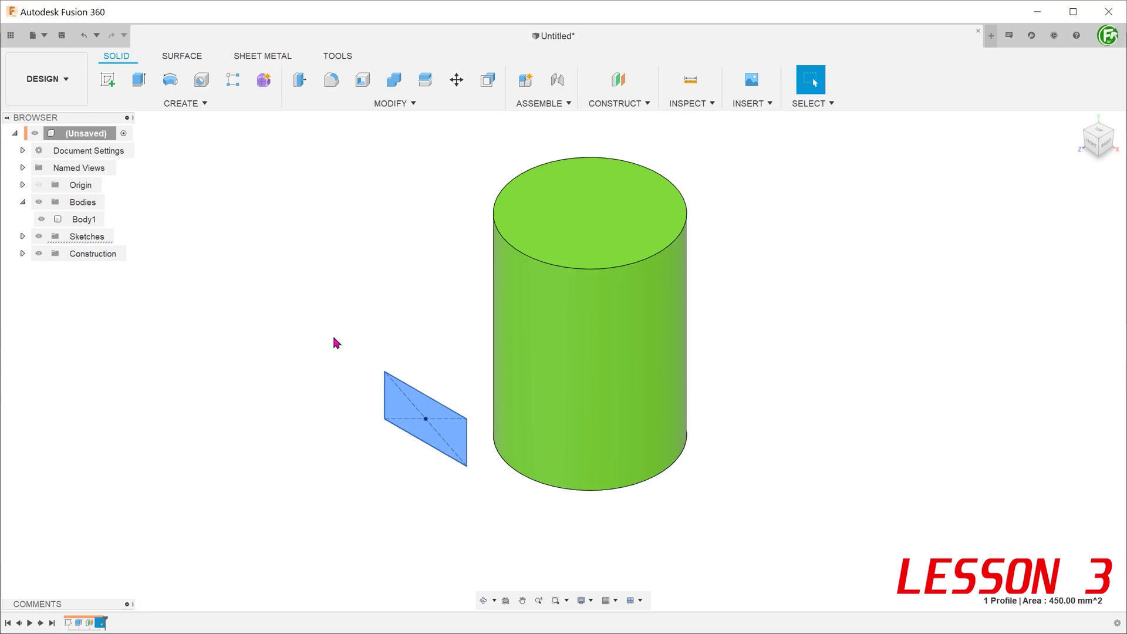
left_click(336, 343)
left_click(402, 408)
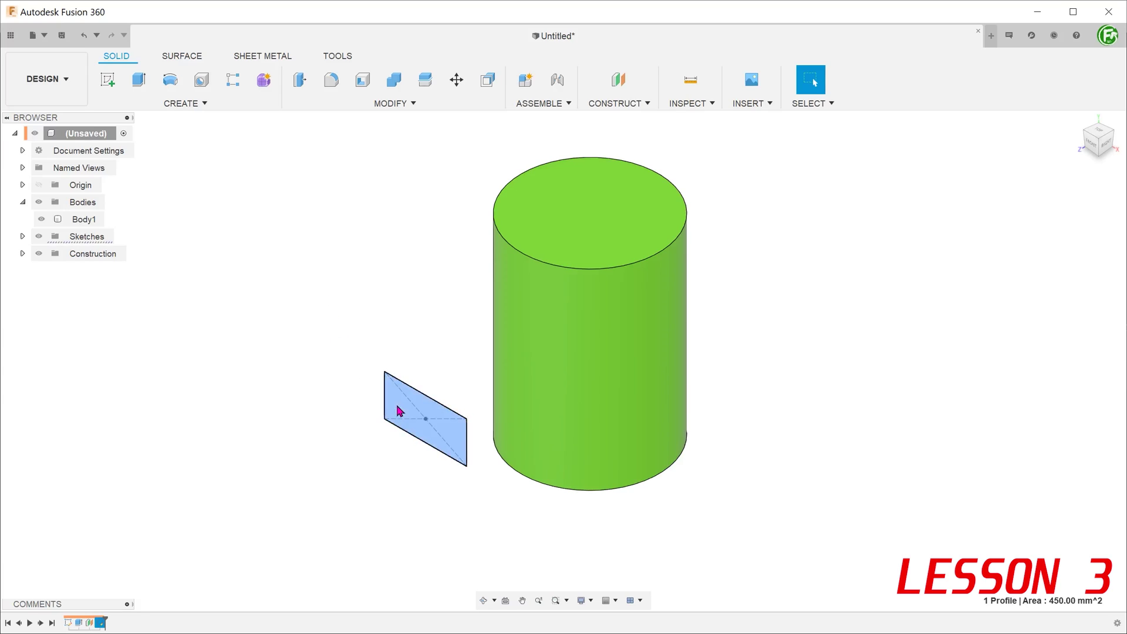
key("e")
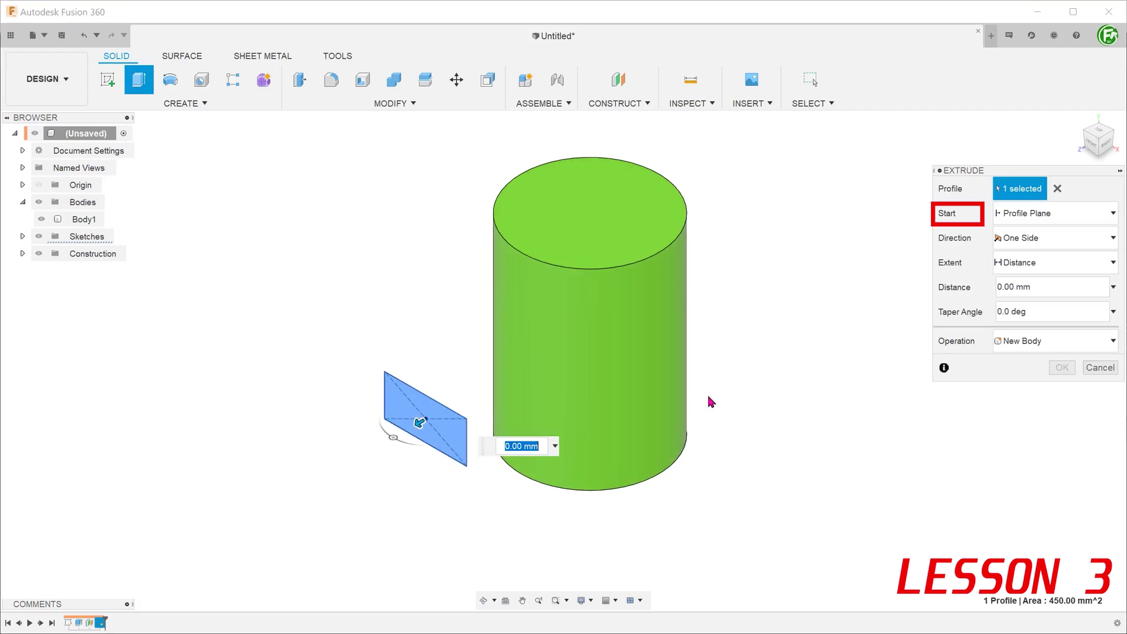
left_click(1071, 215)
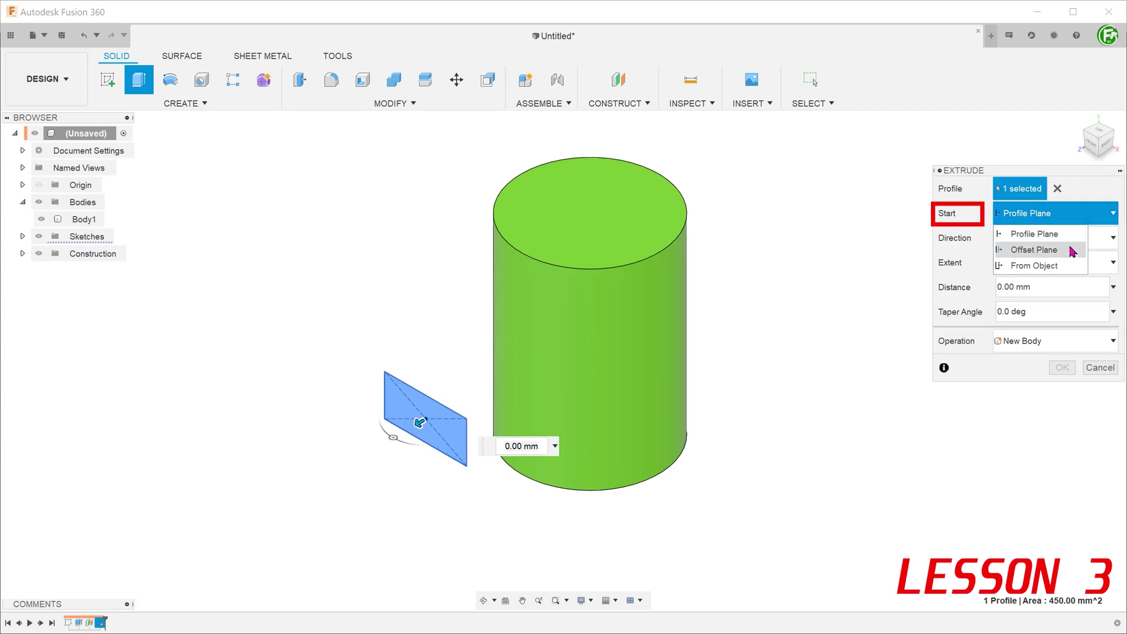
left_click(1071, 267)
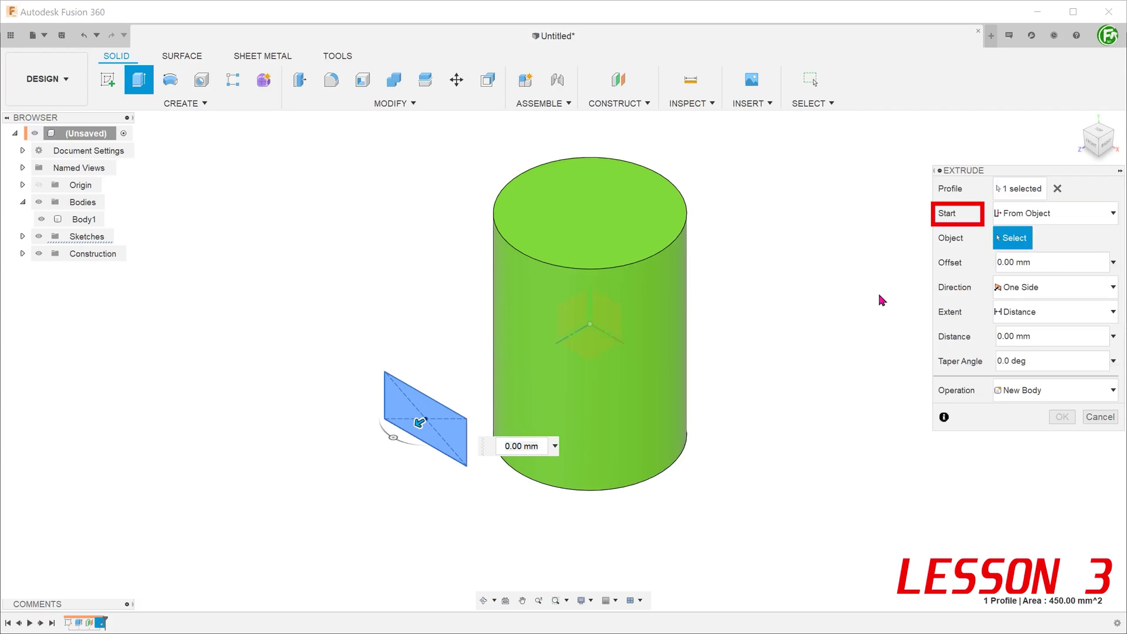
left_click(536, 372)
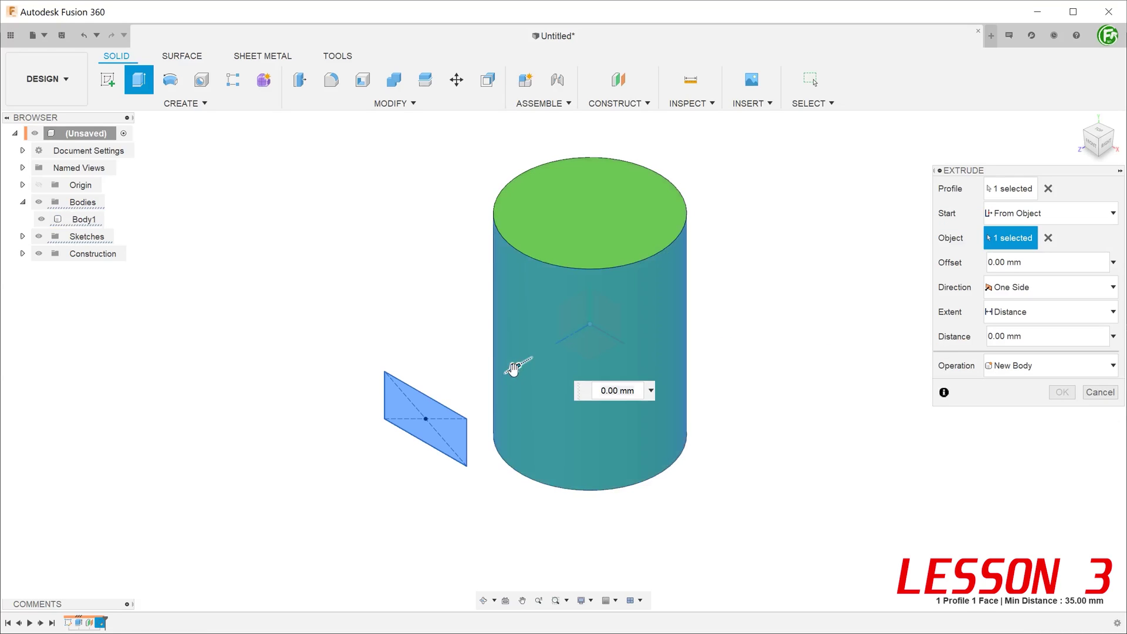
left_click_drag(515, 368, 485, 385)
left_click(1097, 132)
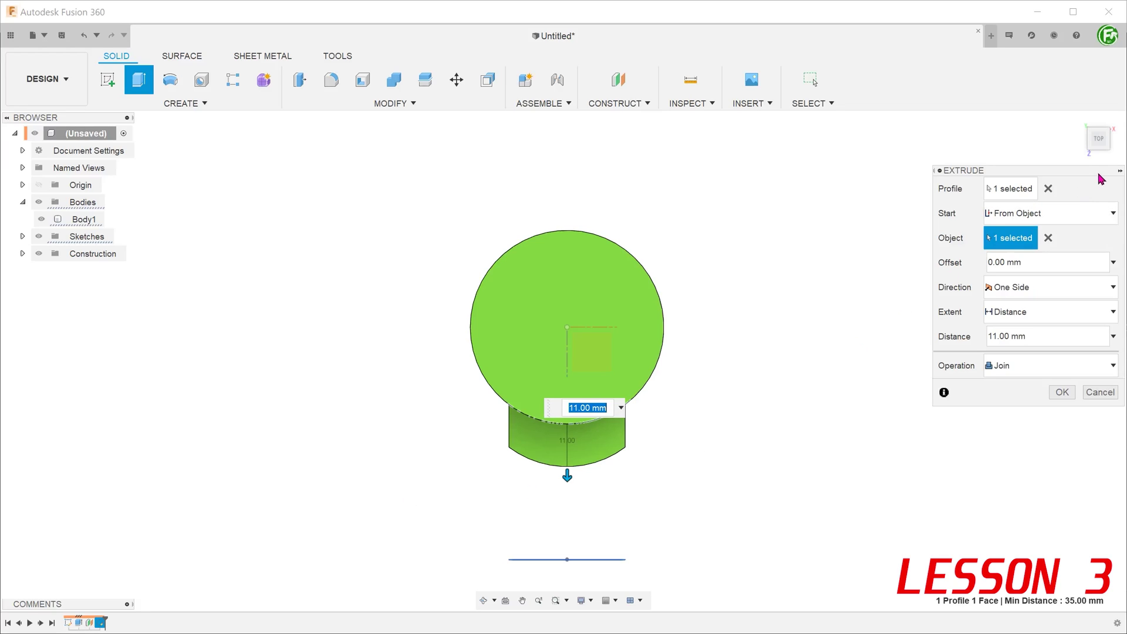
Reverse the extrusion into a 6 mm deep cut into the cylinder's side and confirm it
left_click(1097, 152)
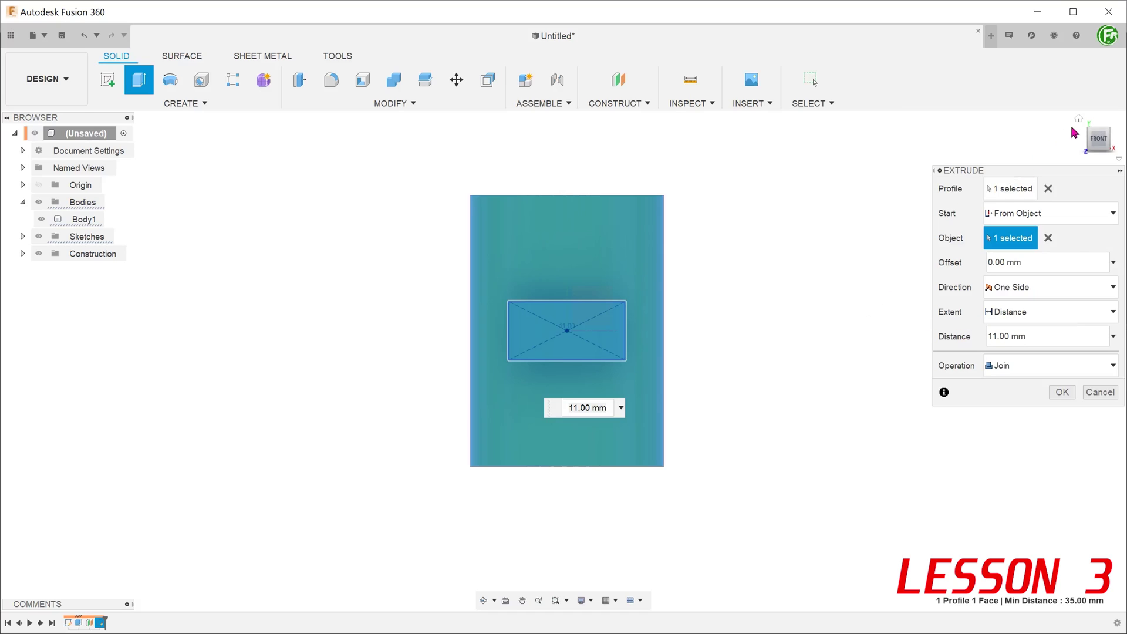
left_click(1078, 119)
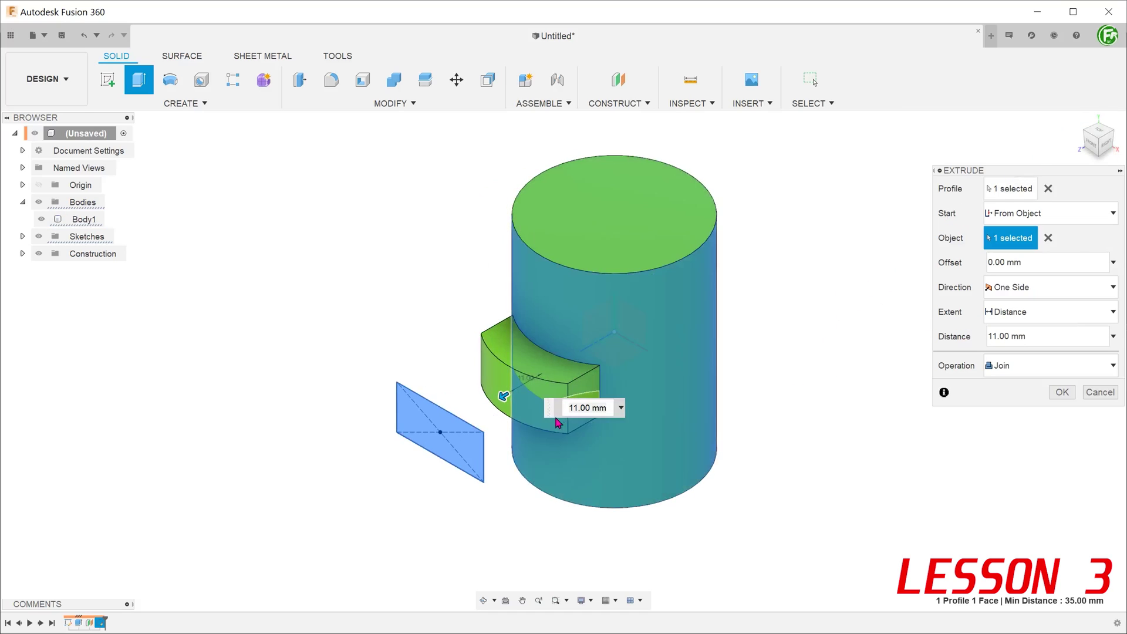
left_click_drag(550, 409, 504, 547)
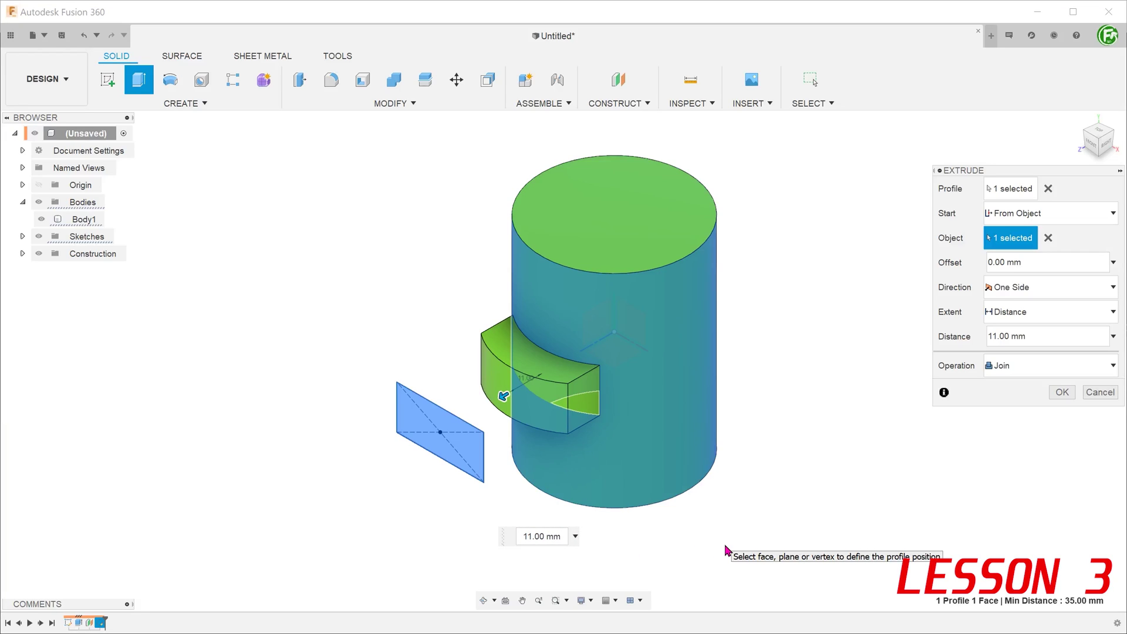
left_click_drag(503, 395, 553, 374)
left_click(1059, 417)
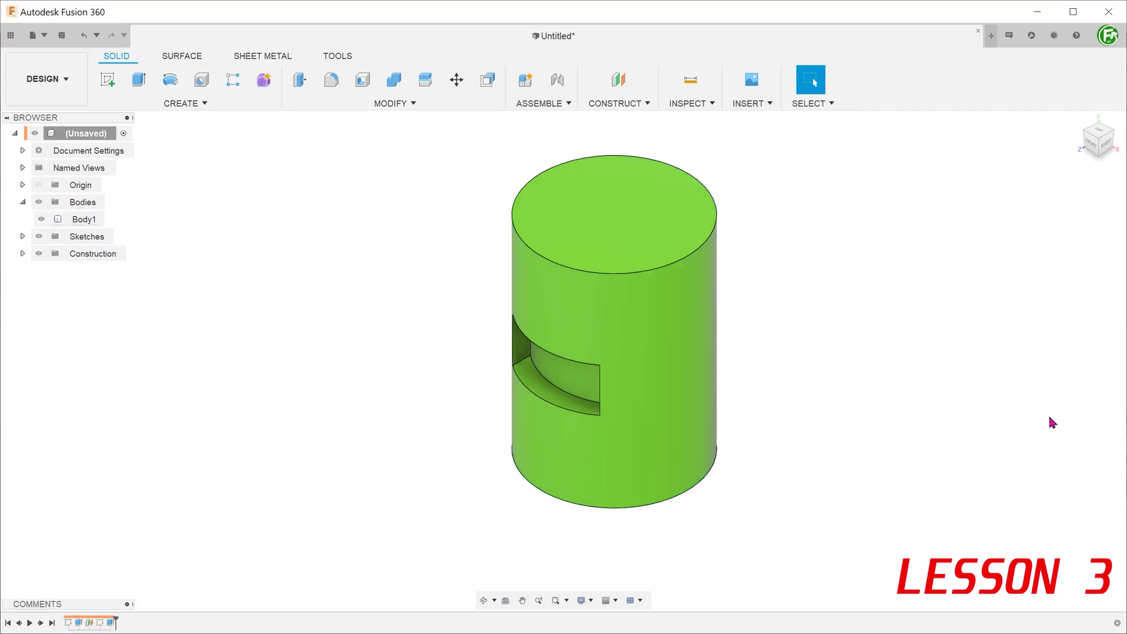
Orbit around the cylinder to inspect the recessed cut from underneath
middle_click_drag(833, 405, 797, 344, "shift")
left_click(587, 294)
middle_click_drag(413, 279, 438, 284, "shift")
left_click(1078, 119)
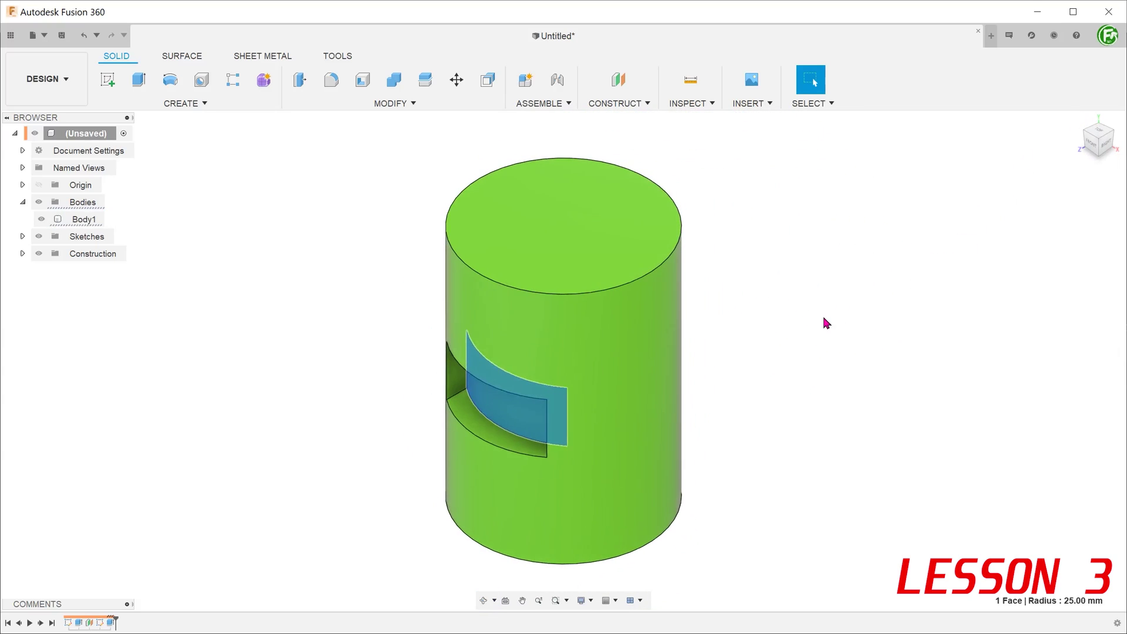
Start the pad extrusion from the wavy surface, confirm it, and hide the square-profile sketch
left_click(822, 313)
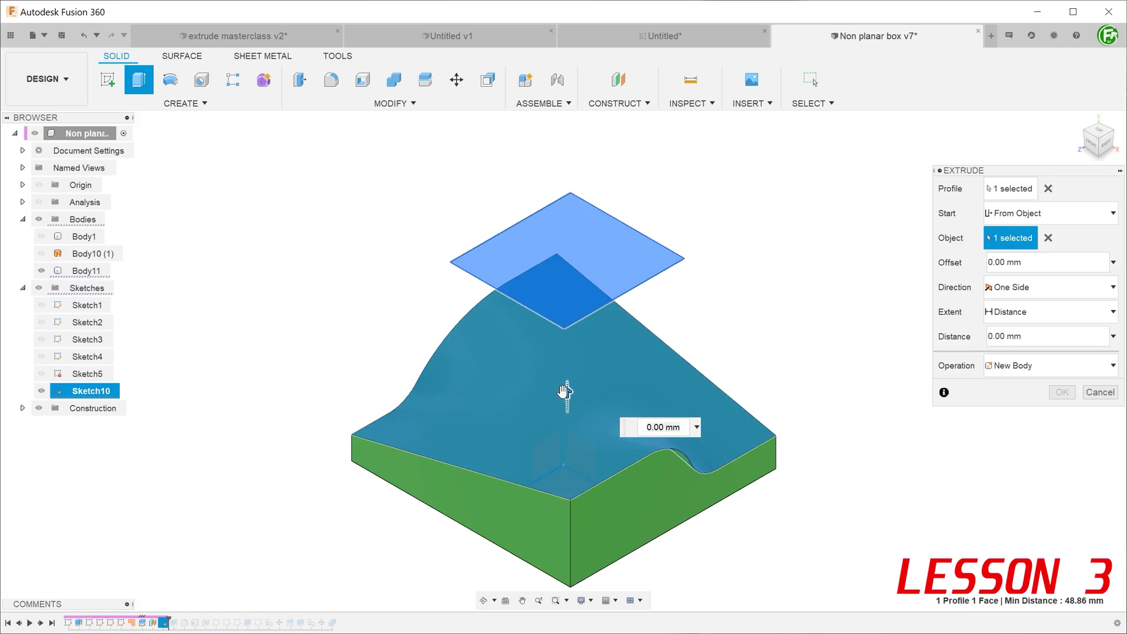
left_click(577, 429)
left_click(1061, 392)
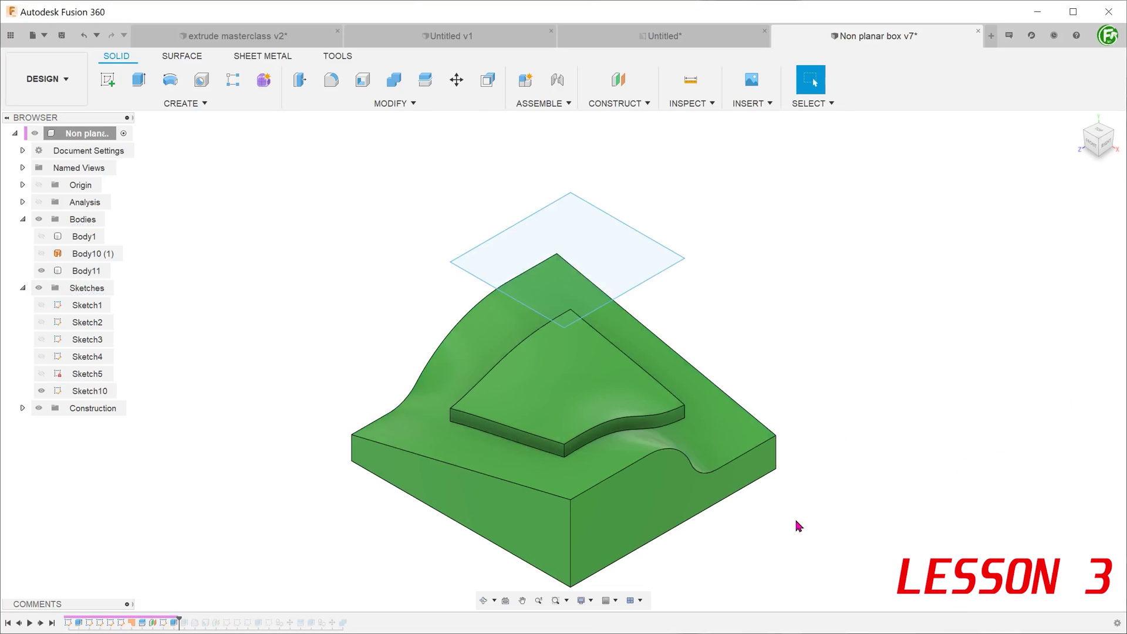
mouse_move(774, 520)
middle_mouse_down("shift")
mouse_move(421, 527)
mouse_move(235, 469)
middle_mouse_up("shift")
left_click(42, 391)
middle_click_drag(247, 376, 239, 330, "shift")
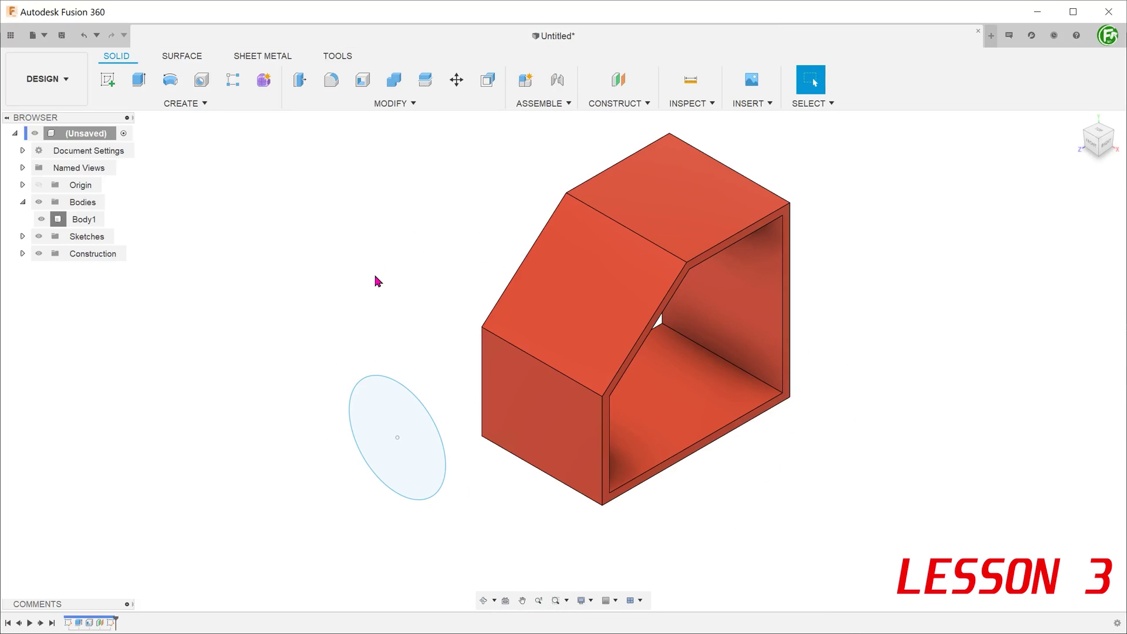
Extrude the circle 25 mm into a cylinder
left_click(379, 403)
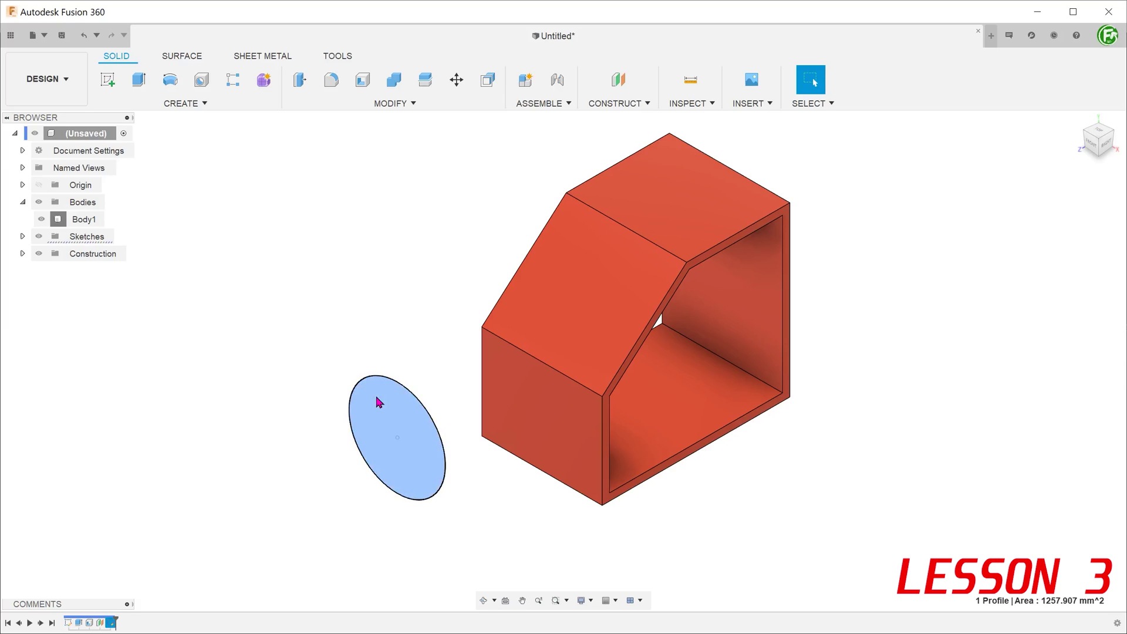
key("e")
left_click_drag(393, 442, 451, 405)
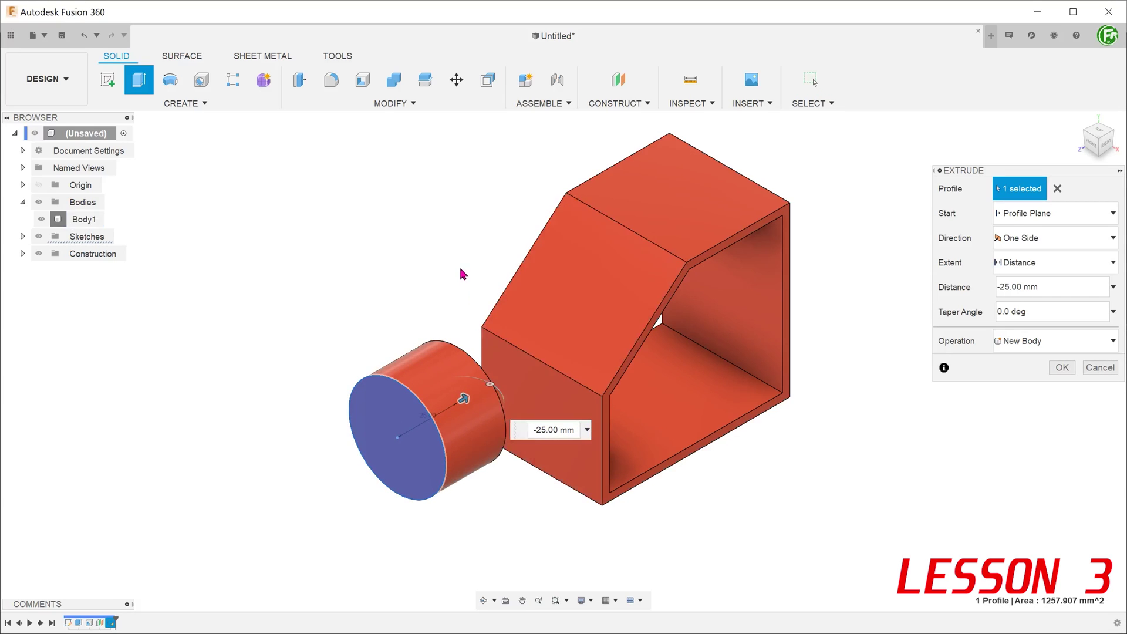
Change the extent to To Object on the box's inner face and turn off face chaining
left_click(1021, 261)
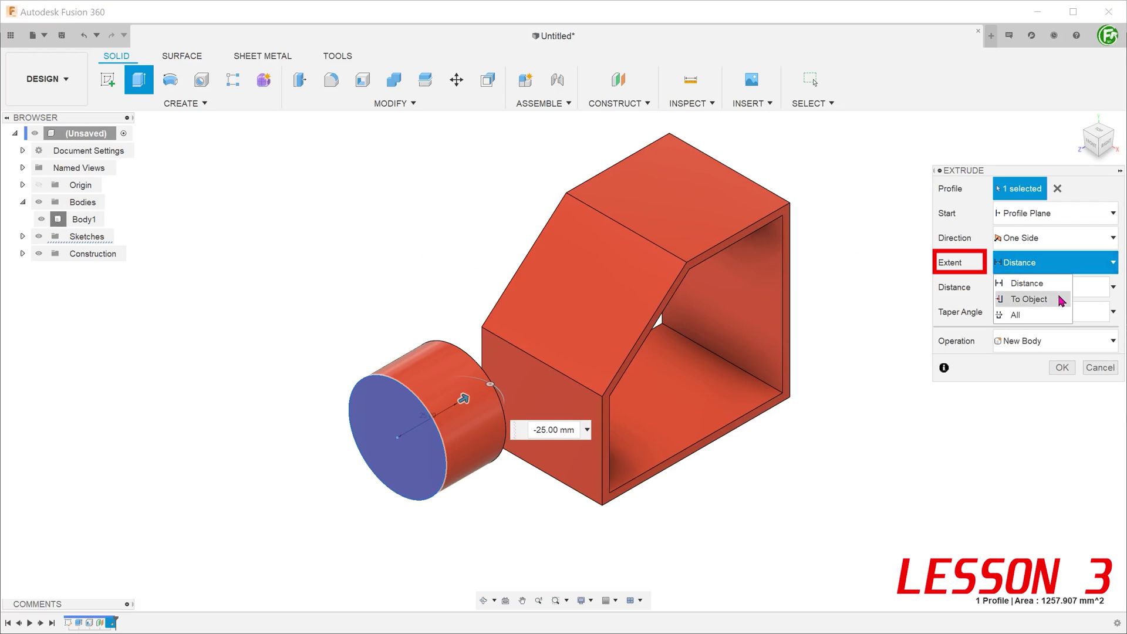
left_click(1033, 298)
left_click(581, 452)
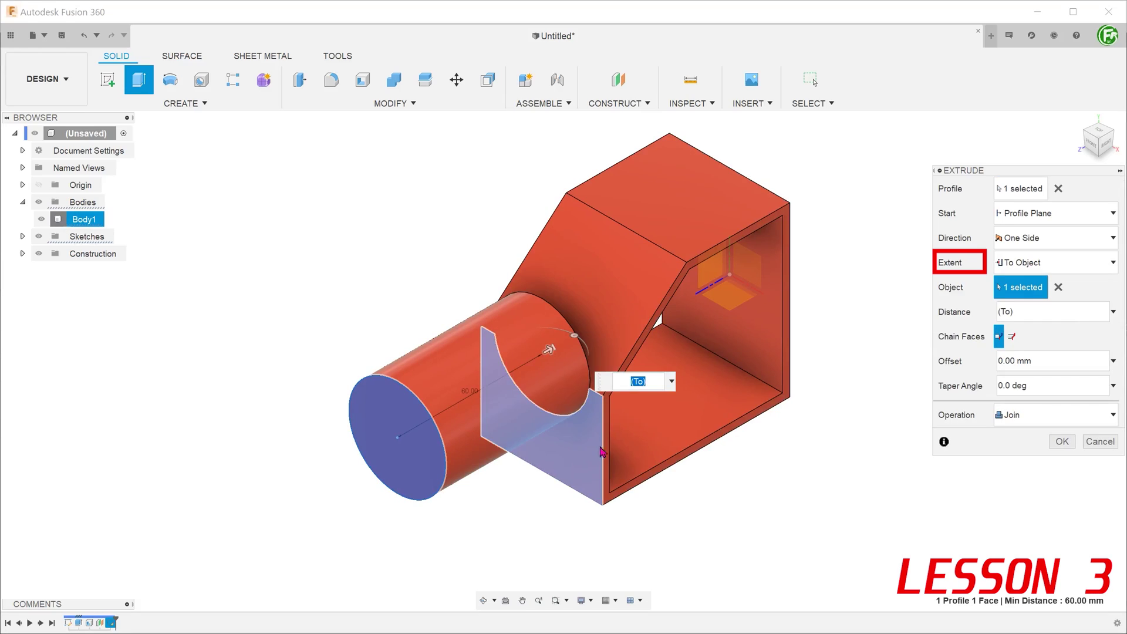
left_click(1106, 144)
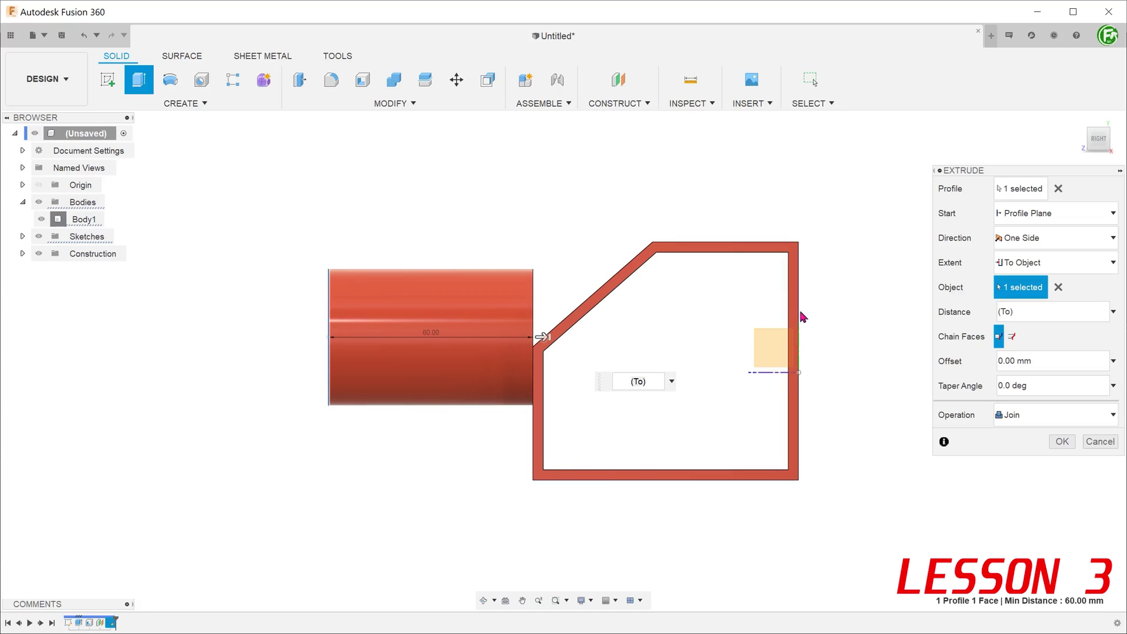
left_click(1012, 338)
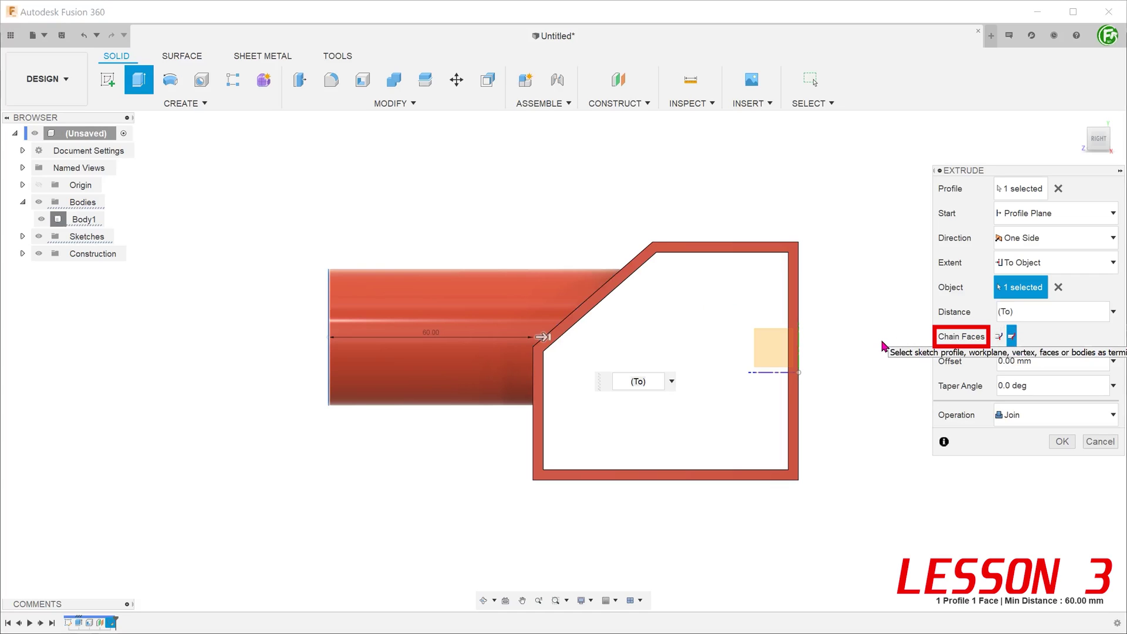
scroll(554, 240, "up", 3)
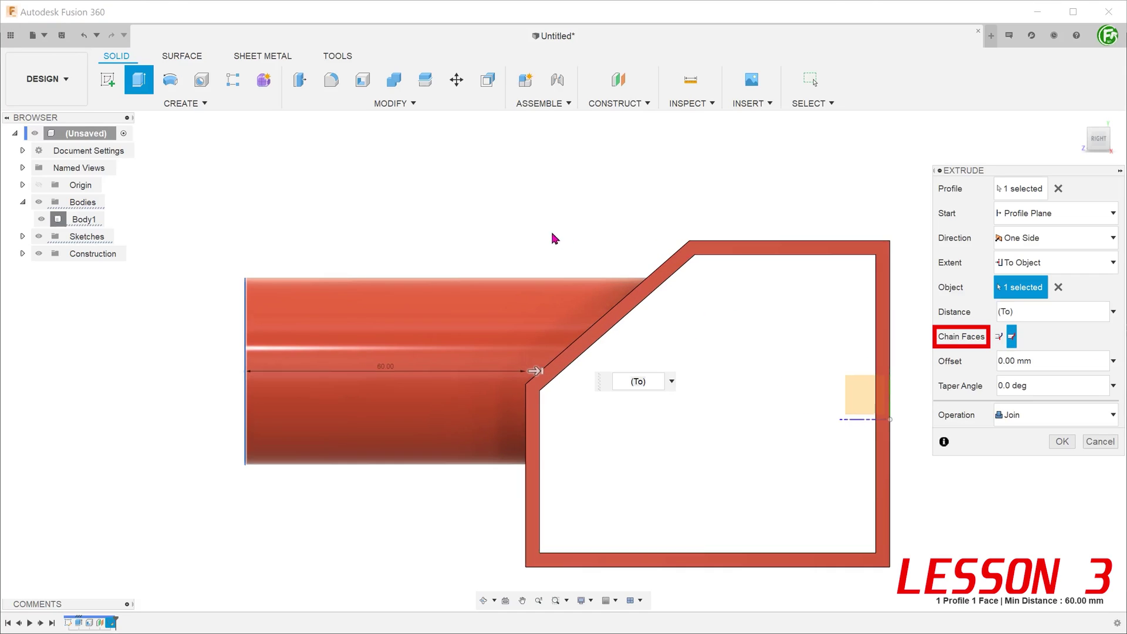
left_click(1080, 123)
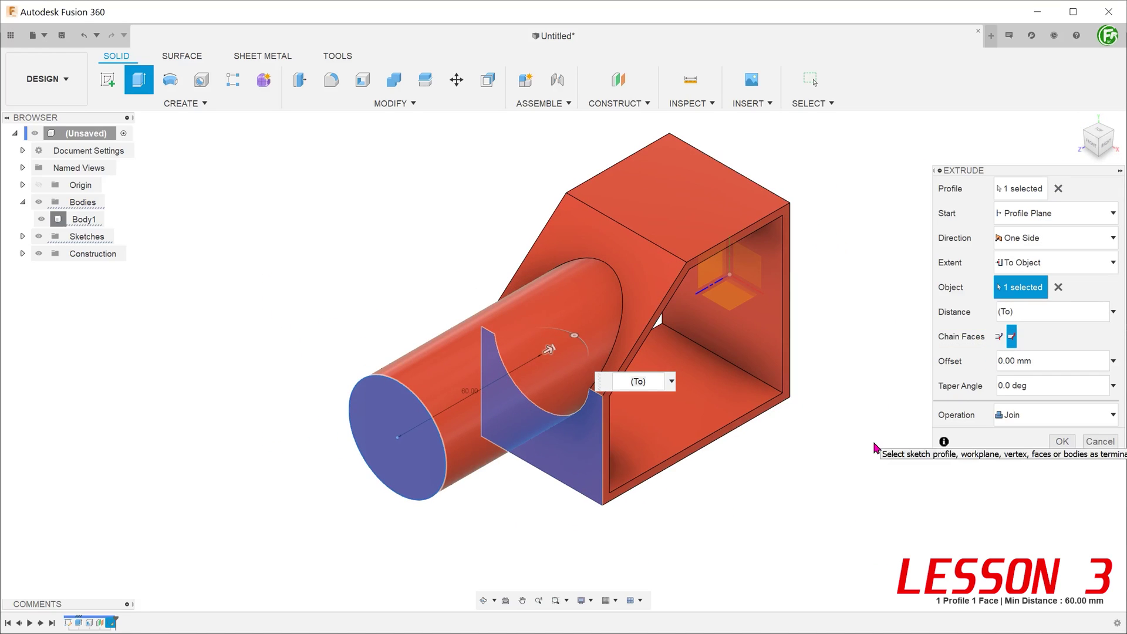
Use the whole Body1 box as stopping object with Min Solution and confirm the Join
left_click(1058, 287)
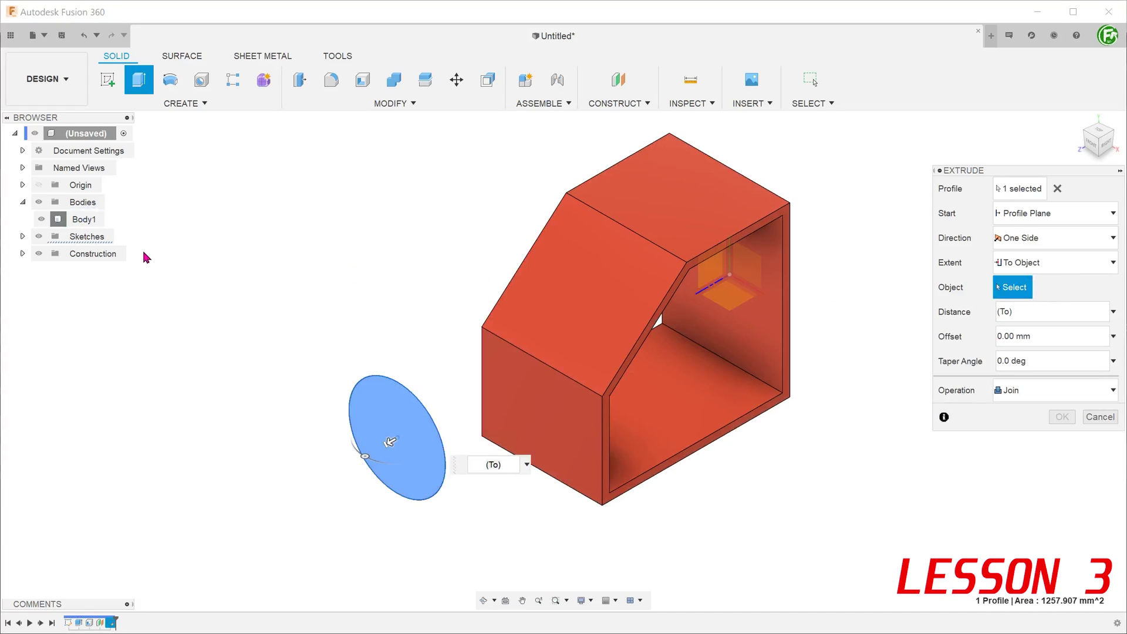
left_click(83, 219)
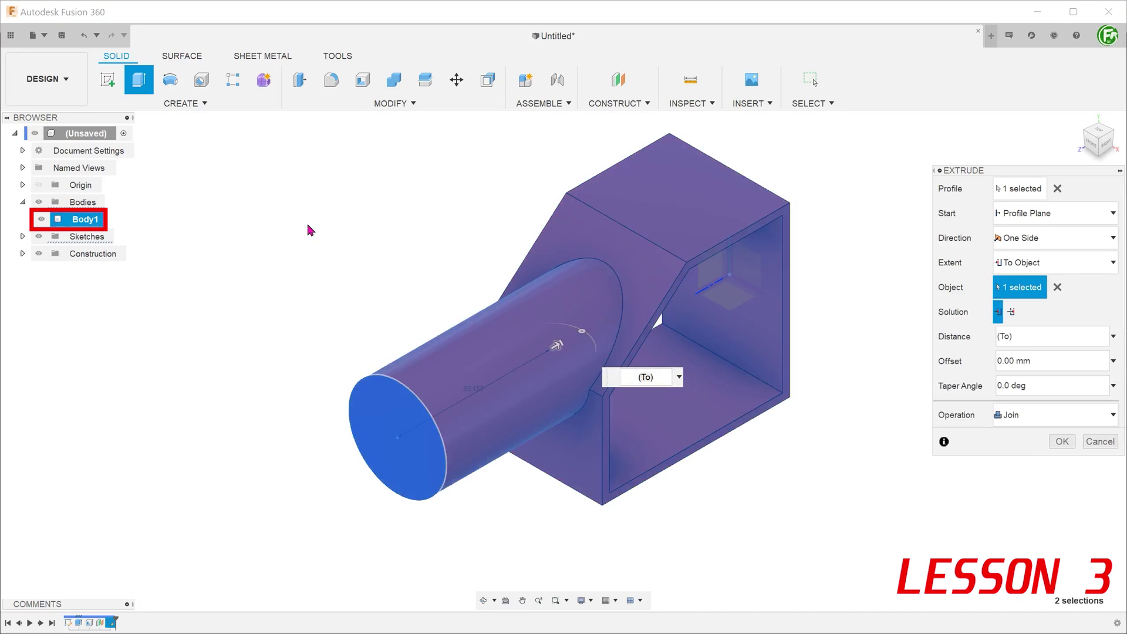
left_click(1011, 312)
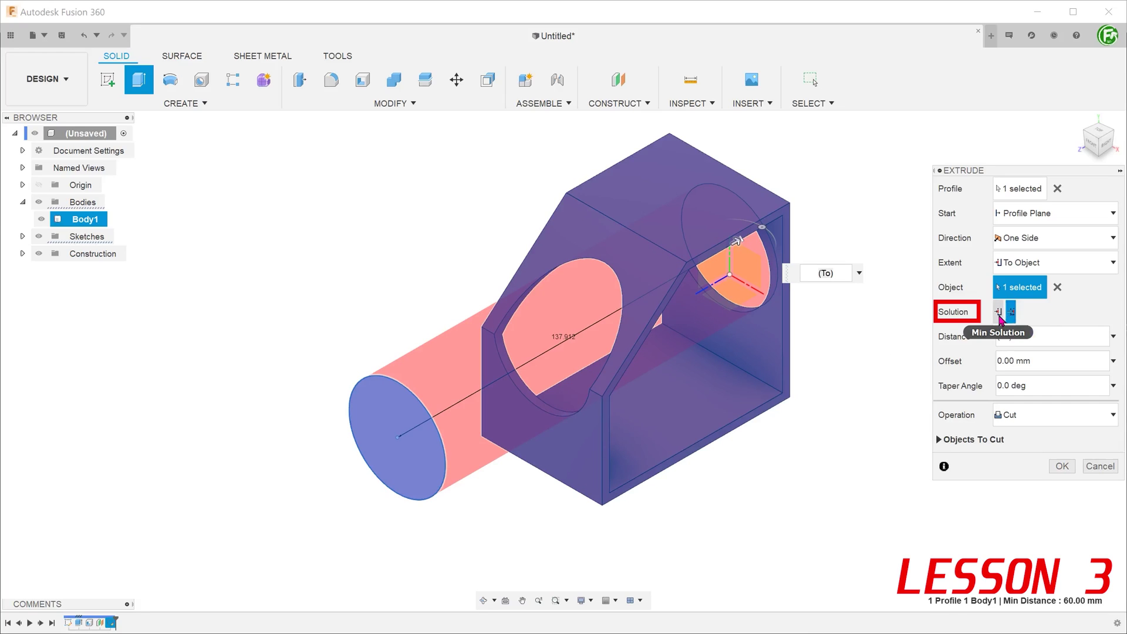
left_click(998, 313)
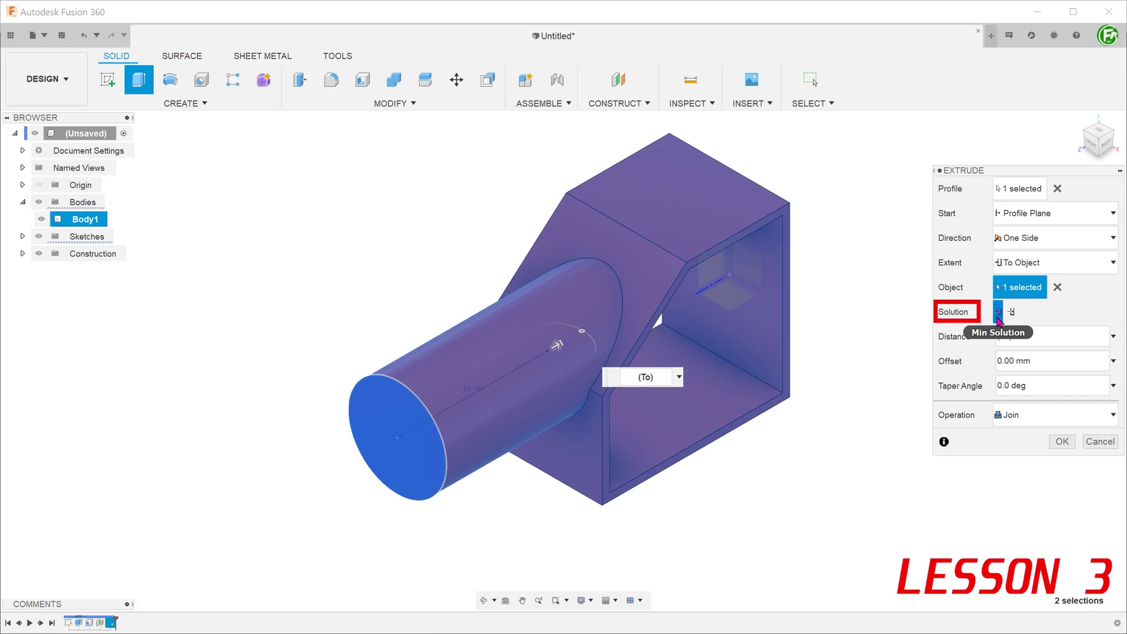
left_click(1061, 441)
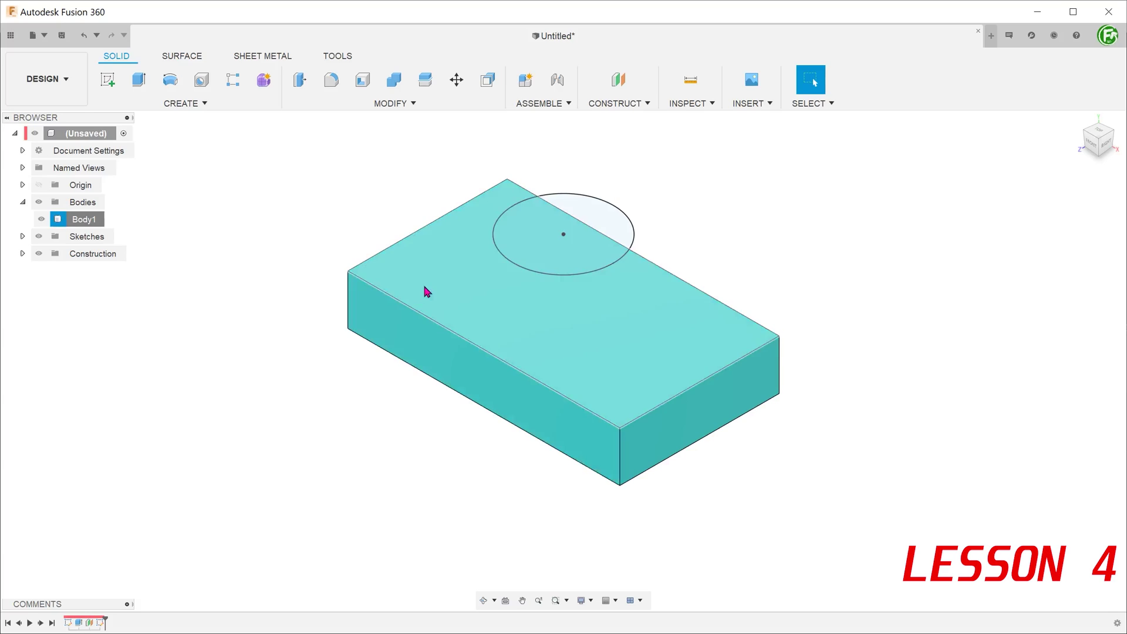
Extrude the circle -40 mm into the block as a New Body
left_click(524, 249)
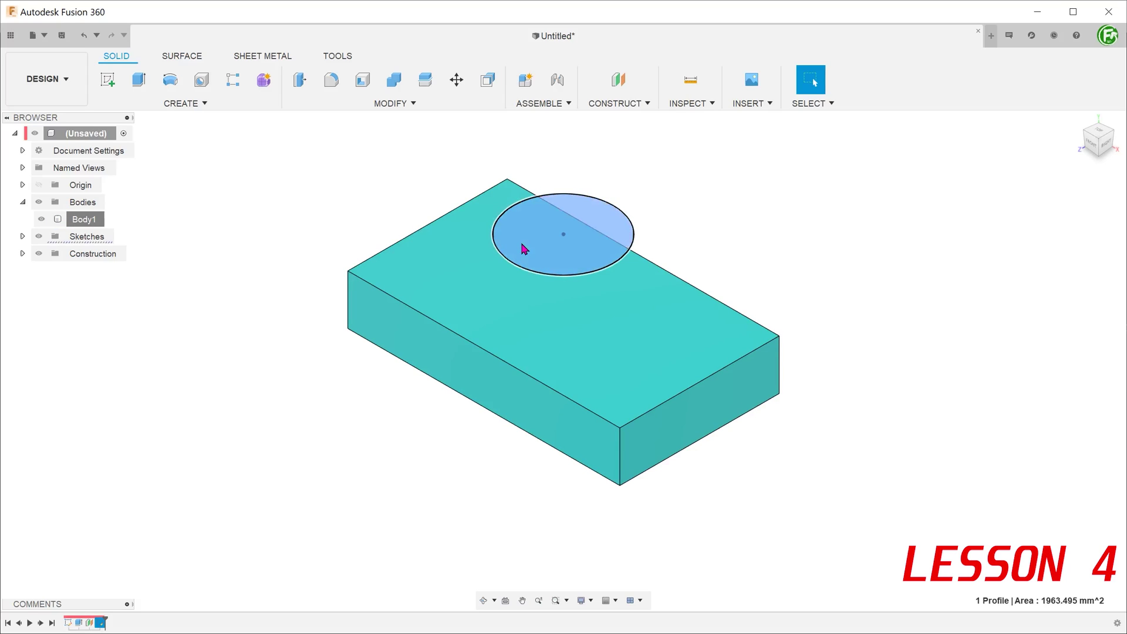
key("e")
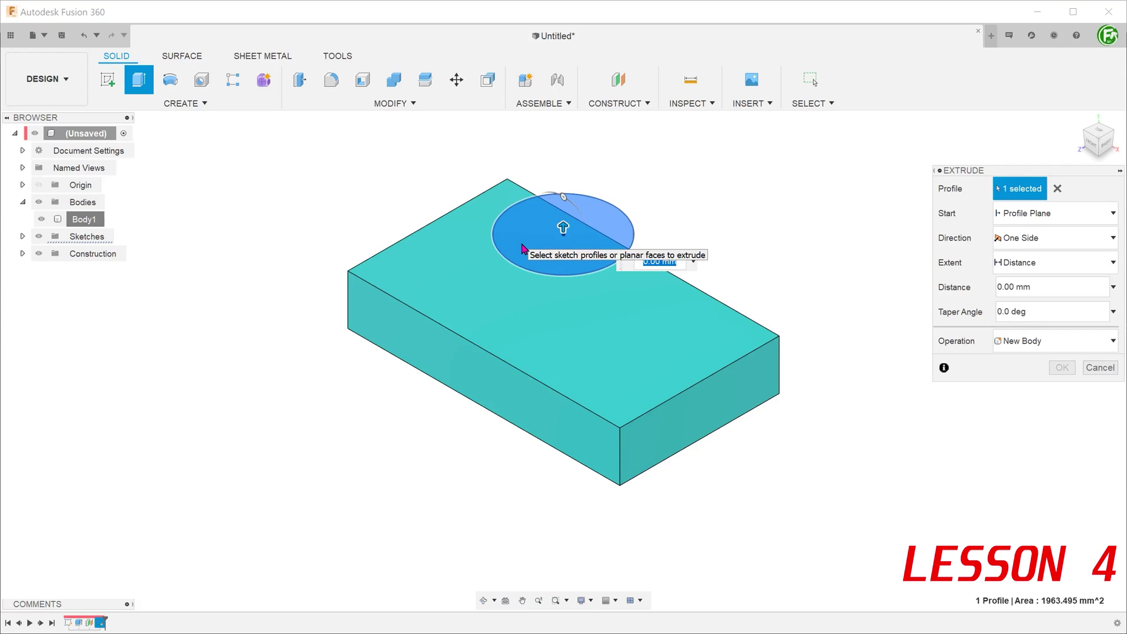
left_click_drag(563, 241, 561, 322)
middle_click_drag(493, 390, 597, 363, "shift")
left_click(1047, 341)
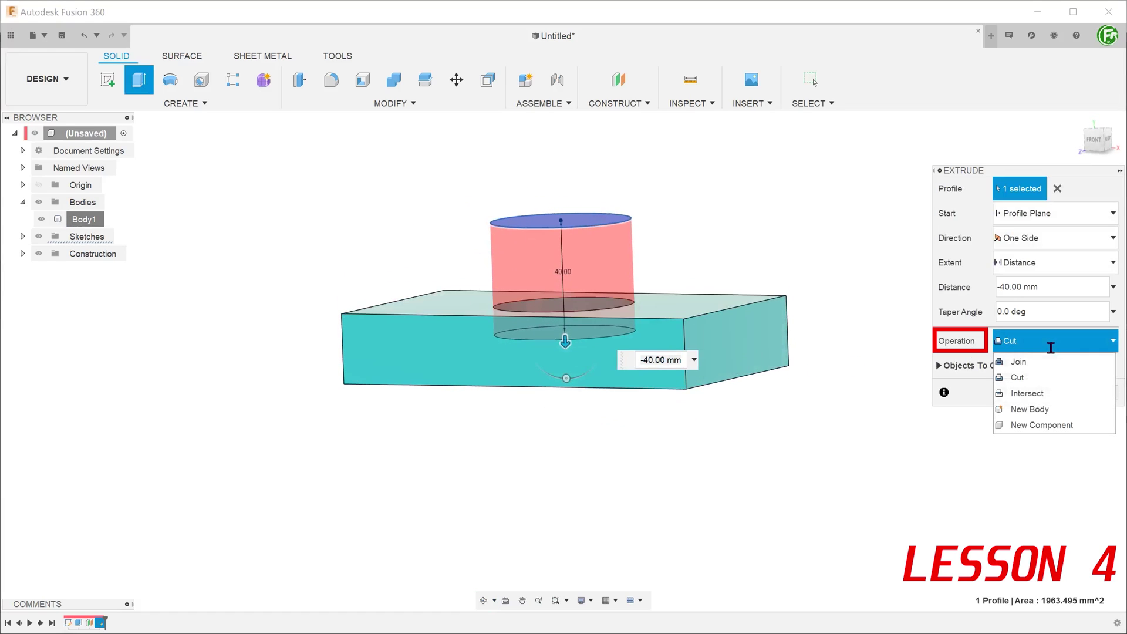
left_click(1083, 410)
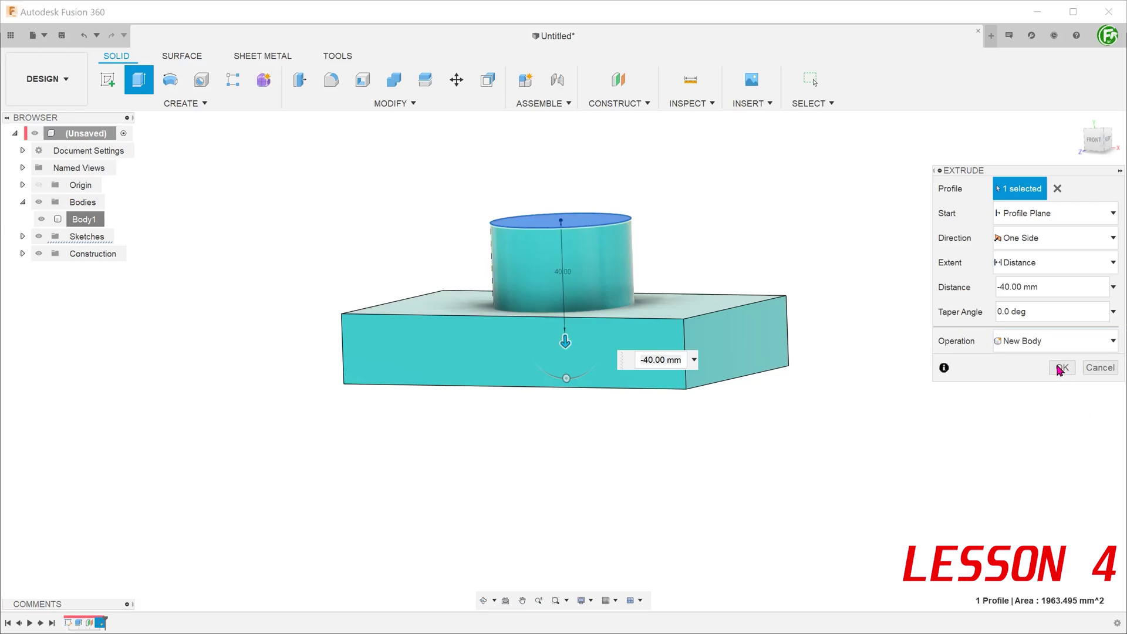
left_click(1057, 367)
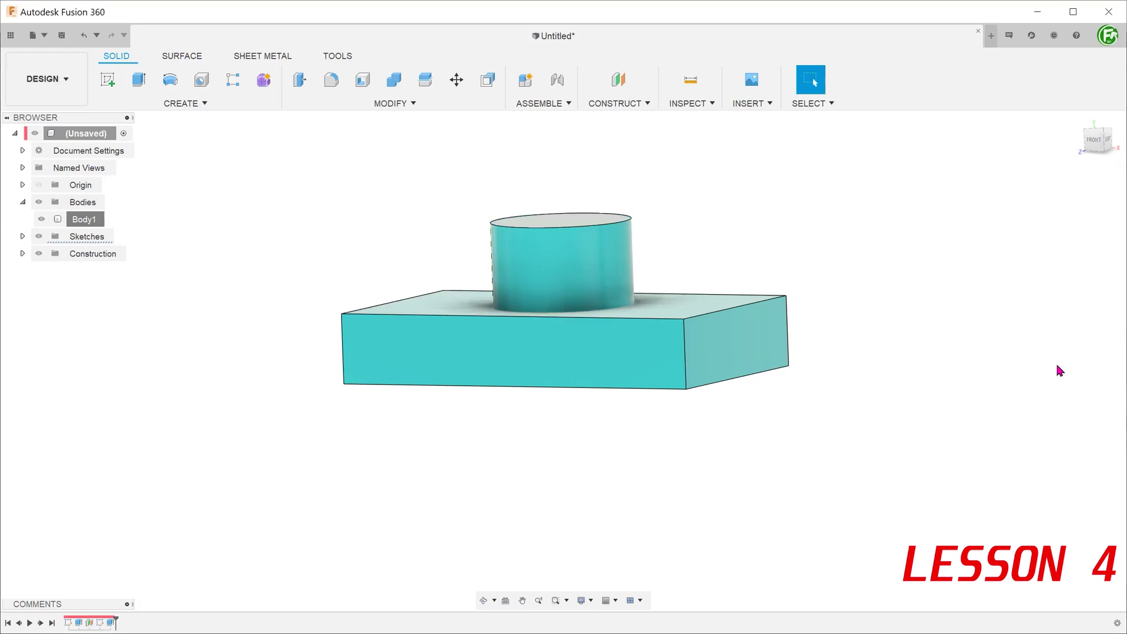
Identify Body1 and Body2 in the browser, then clear the selection and return home
left_click(83, 221)
left_click(81, 237)
left_click(200, 283)
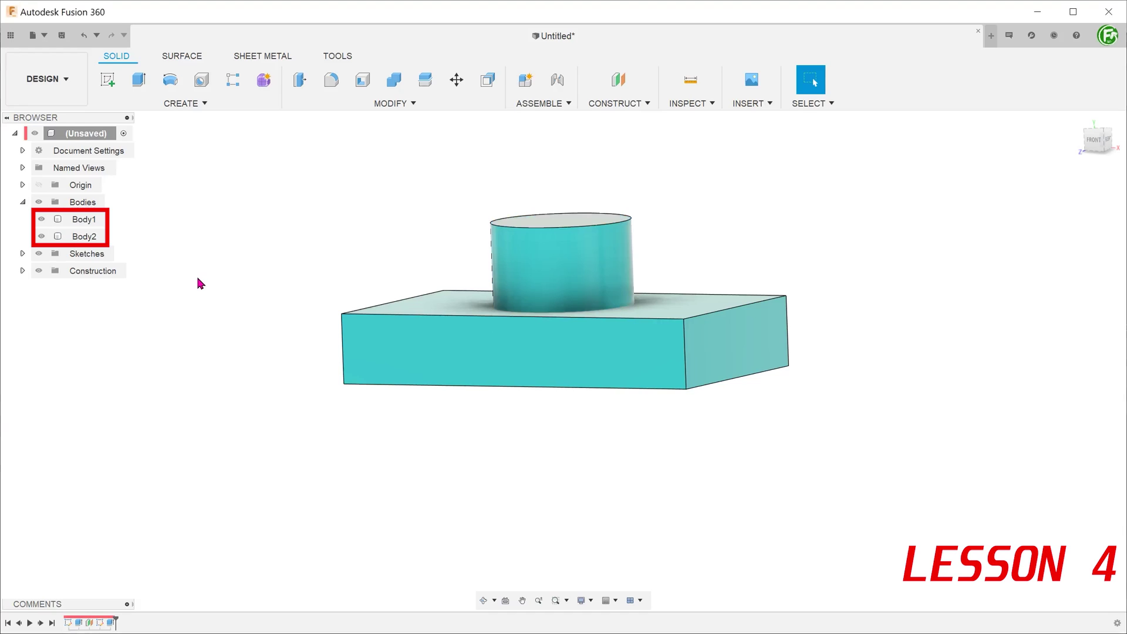
key("F6")
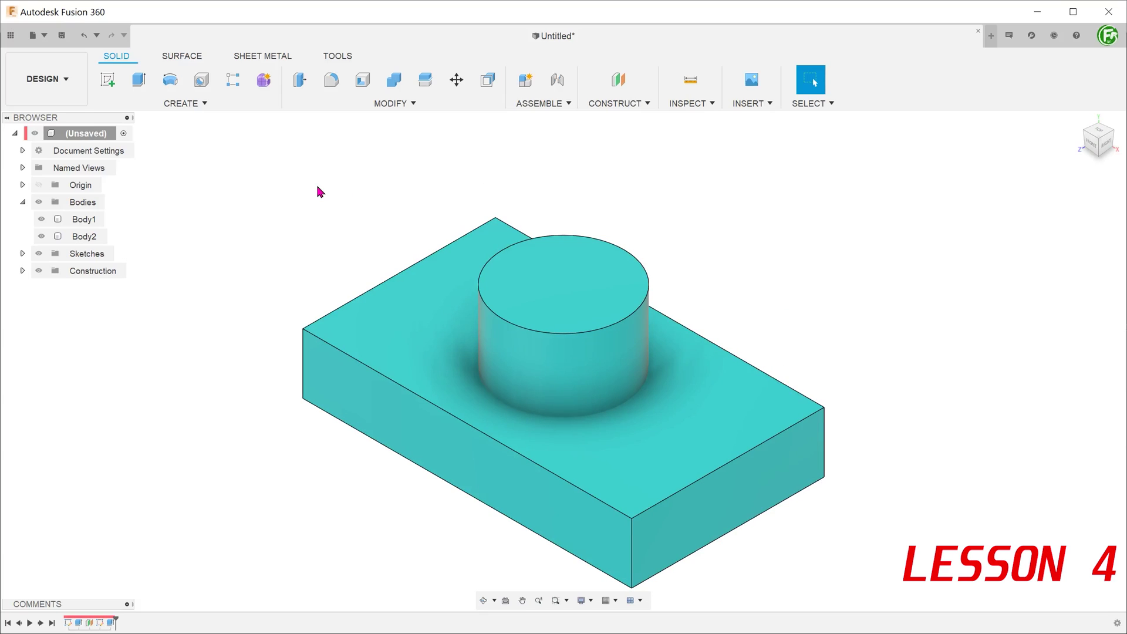
Combine with the block as target and the cylinder as tool using Cut
left_click(328, 104)
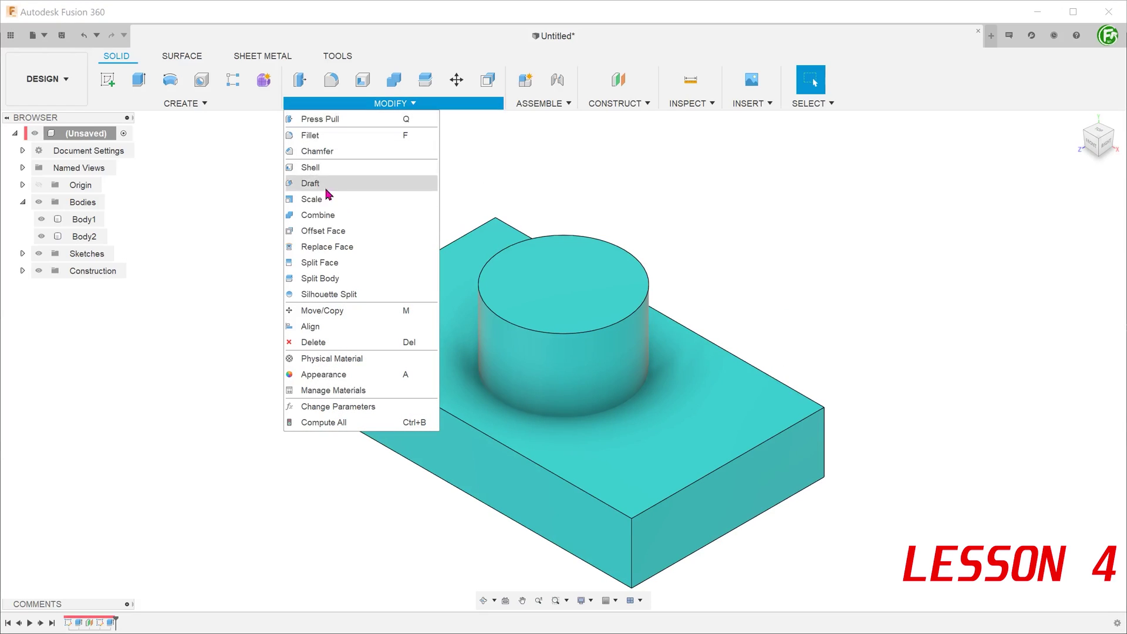
left_click(346, 216)
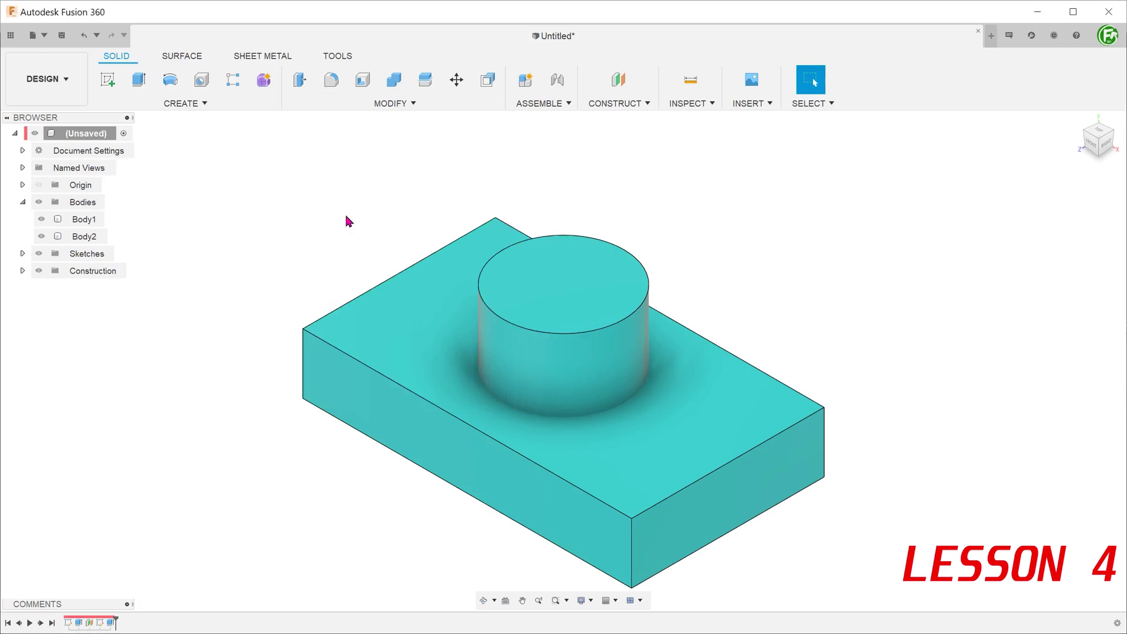
left_click(419, 355)
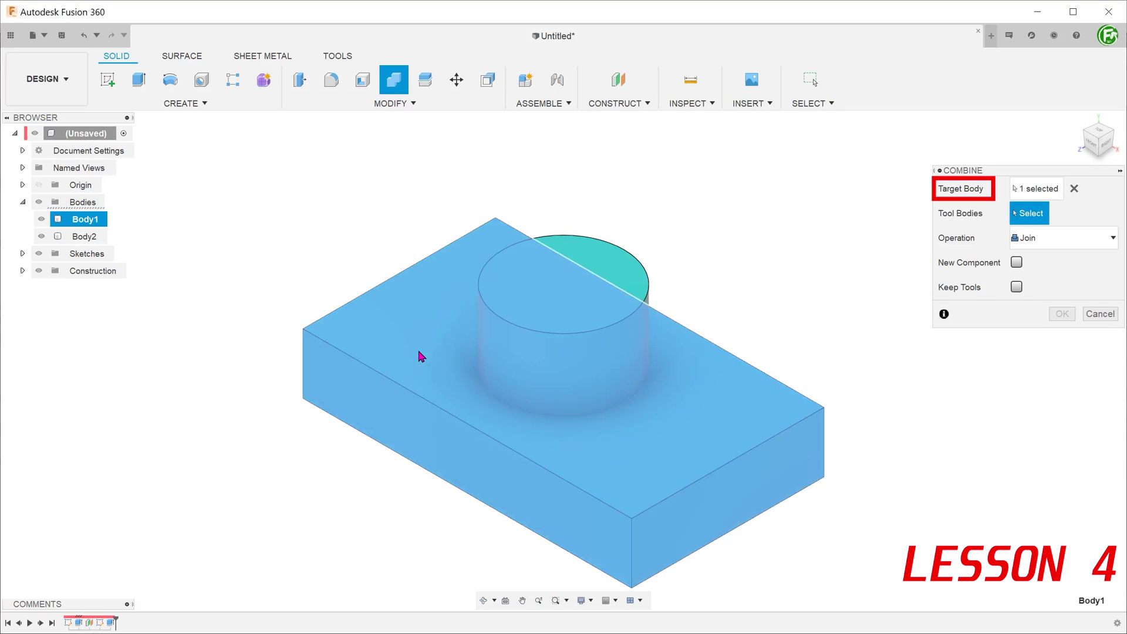
left_click(622, 274)
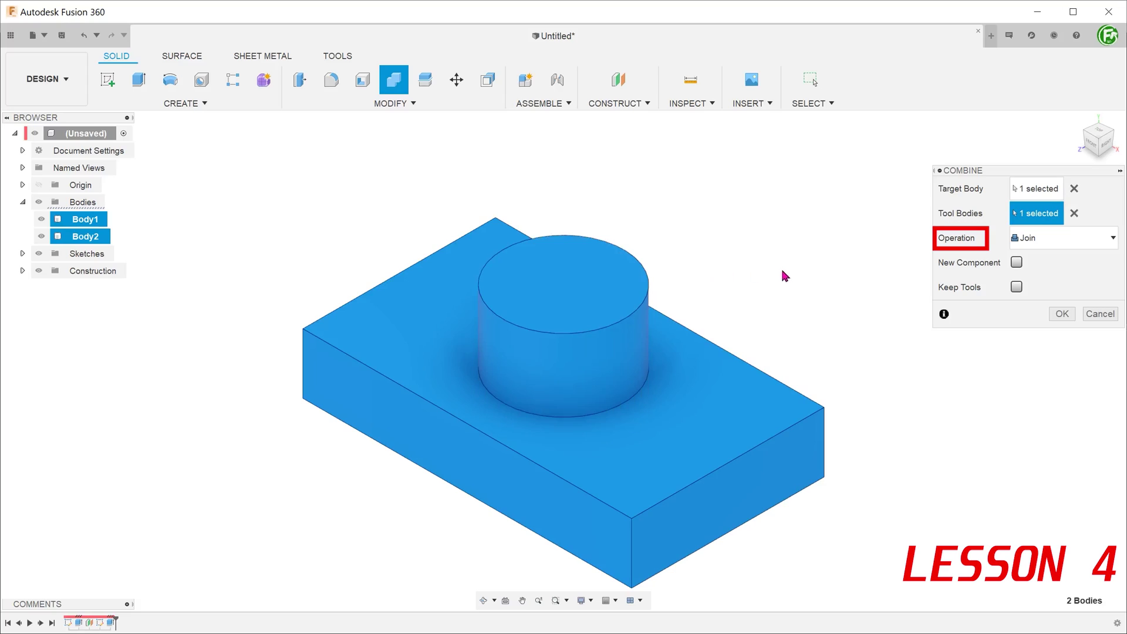
left_click(1060, 239)
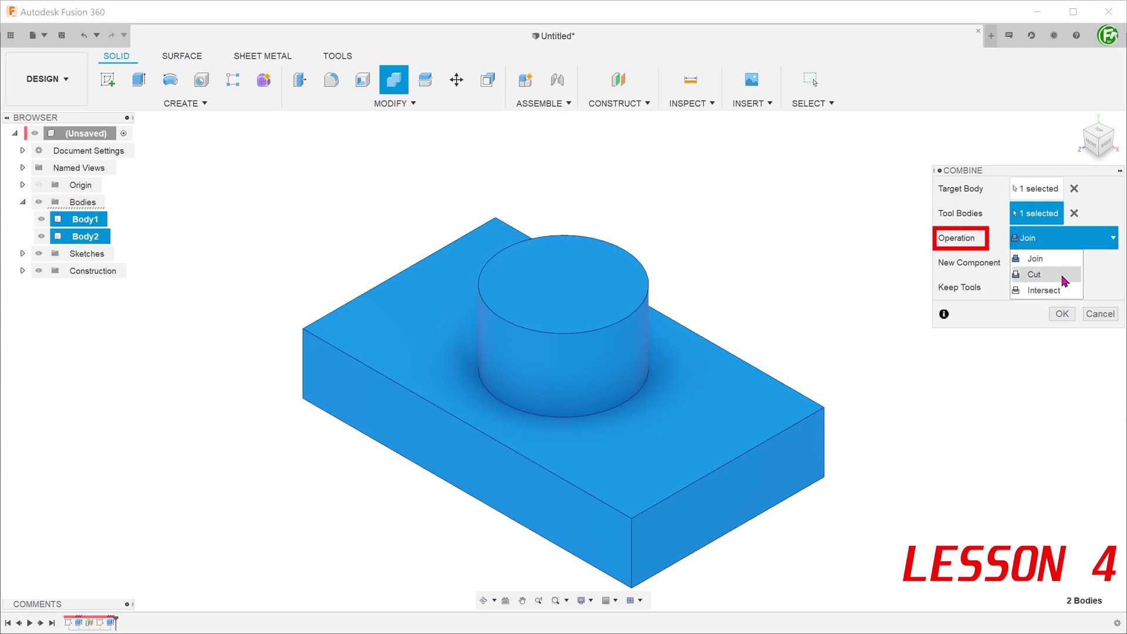
left_click(1042, 274)
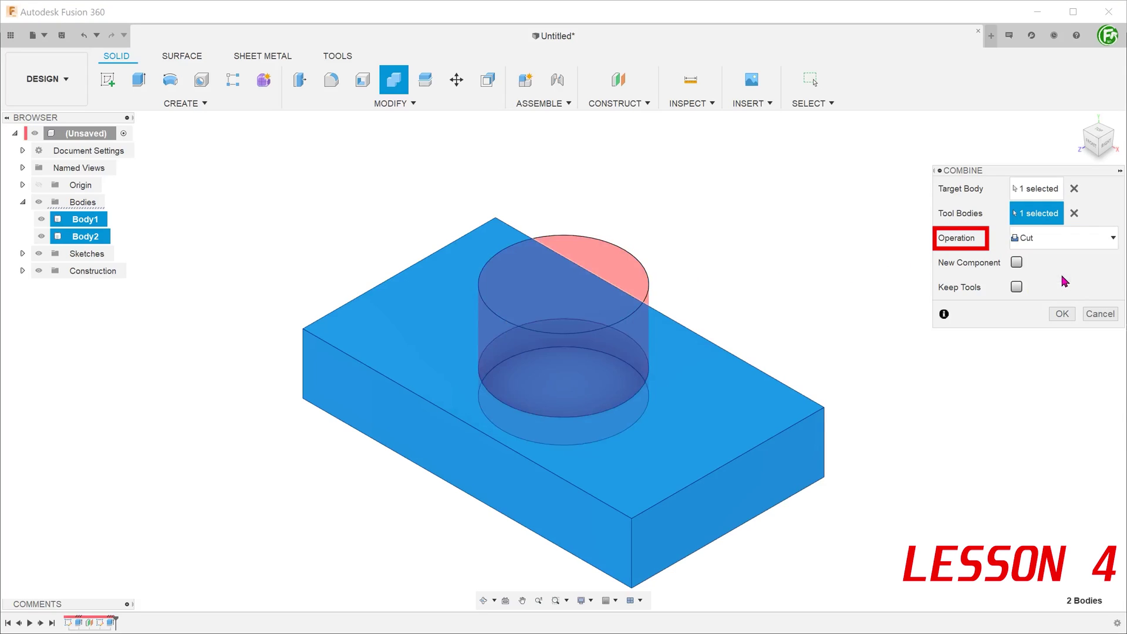
left_click(1062, 313)
mouse_move(414, 530)
middle_mouse_down("shift")
mouse_move(393, 530)
mouse_move(430, 493)
mouse_move(430, 538)
middle_mouse_up("shift")
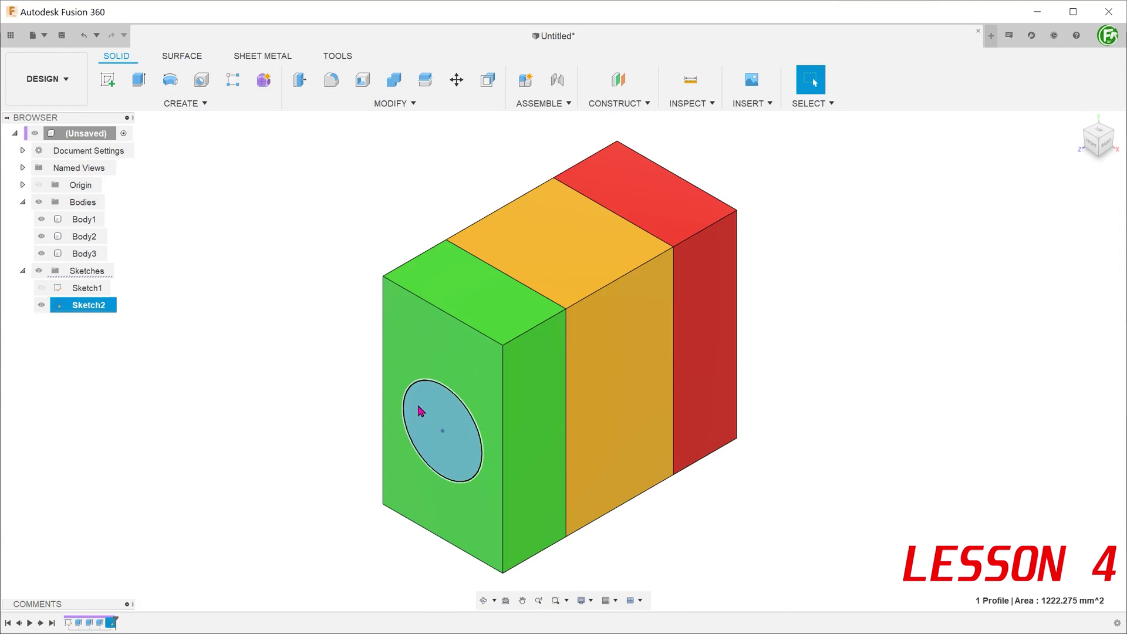
Extrude the circle -165 mm as a Cut, excluding Body1 and Body3 from Objects To Cut
key("e")
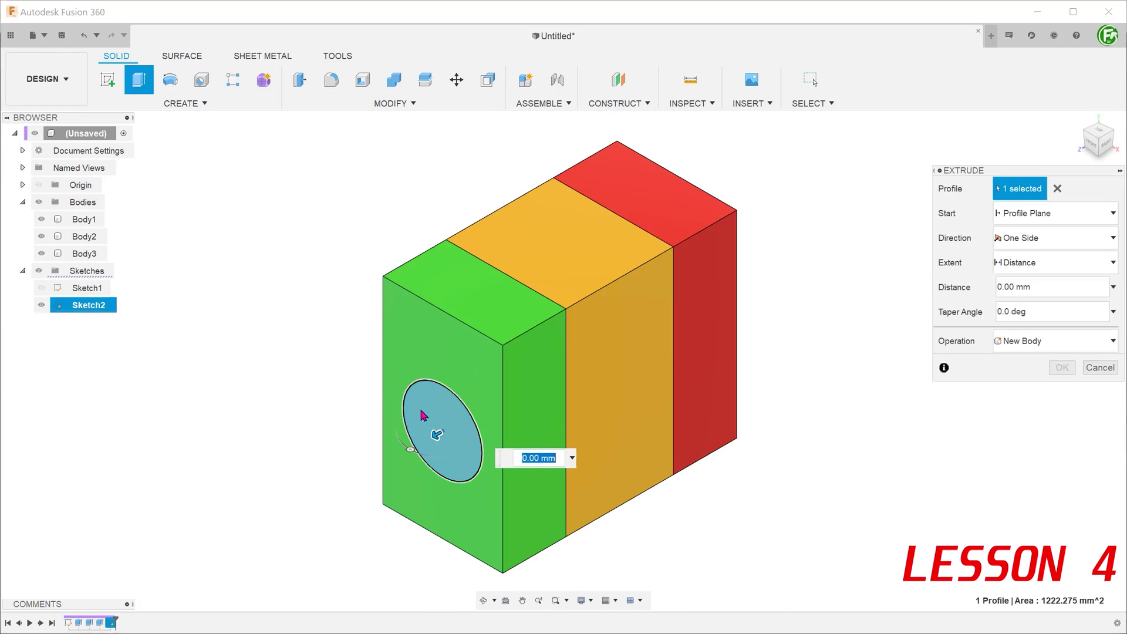
left_click_drag(441, 432, 794, 256)
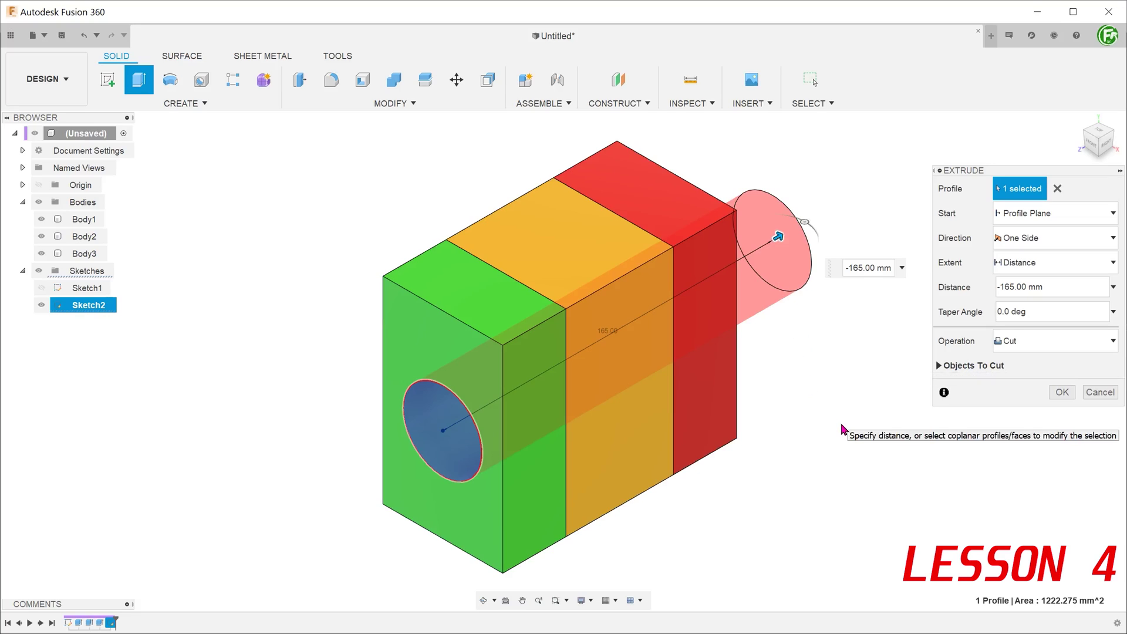
left_click(938, 366)
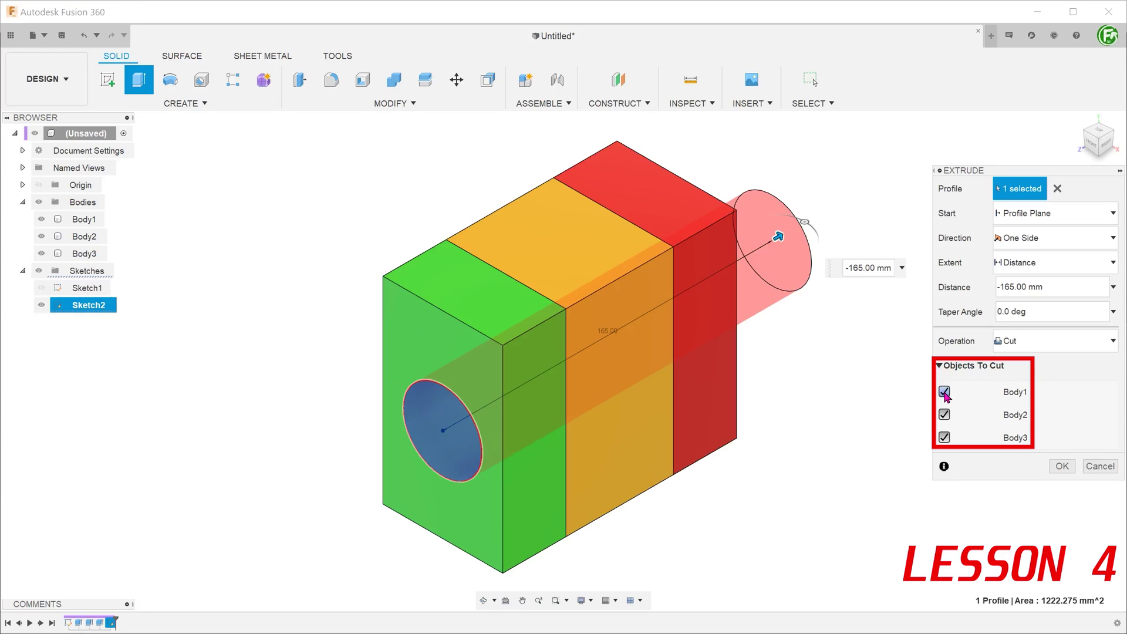
left_click(944, 391)
left_click(944, 437)
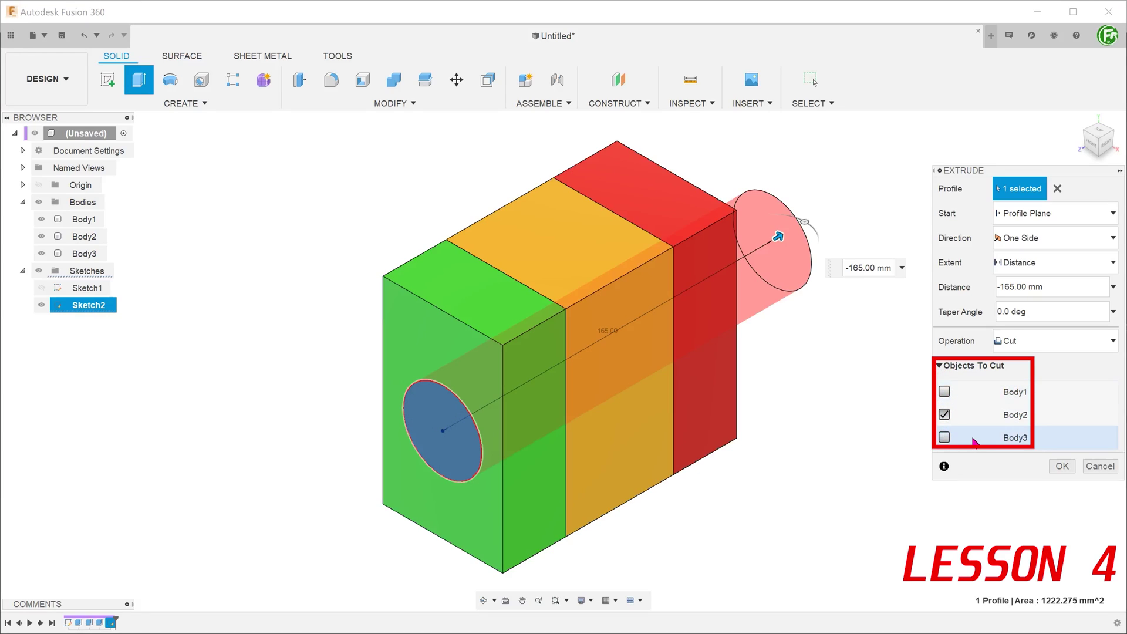
left_click(1061, 465)
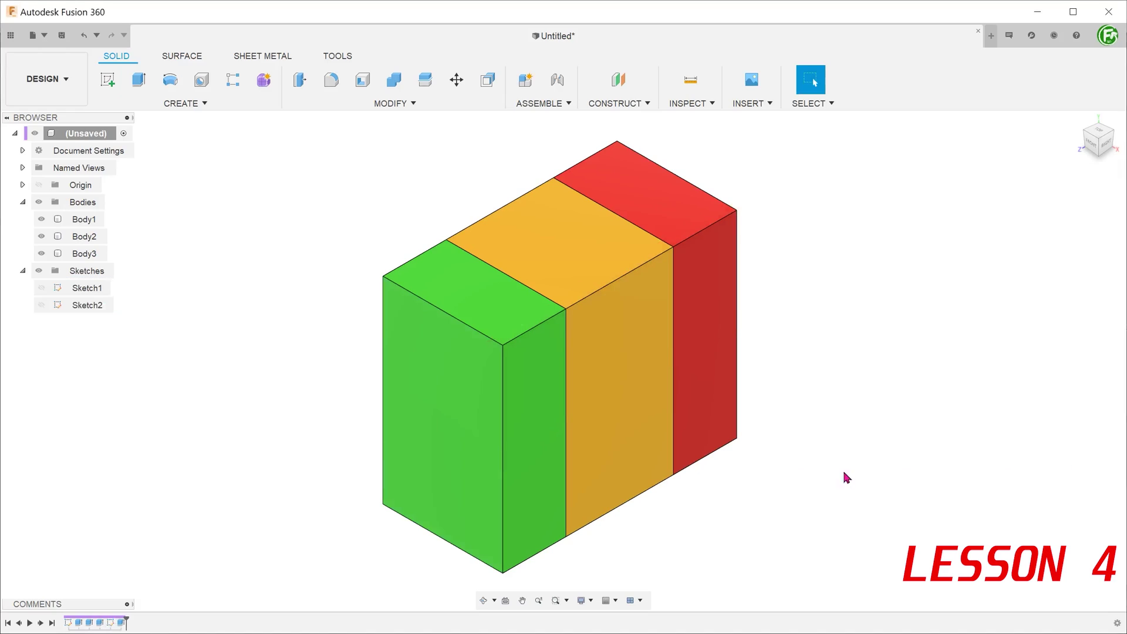
Start a section analysis on the green face, offset 45 mm into the model
left_click(686, 104)
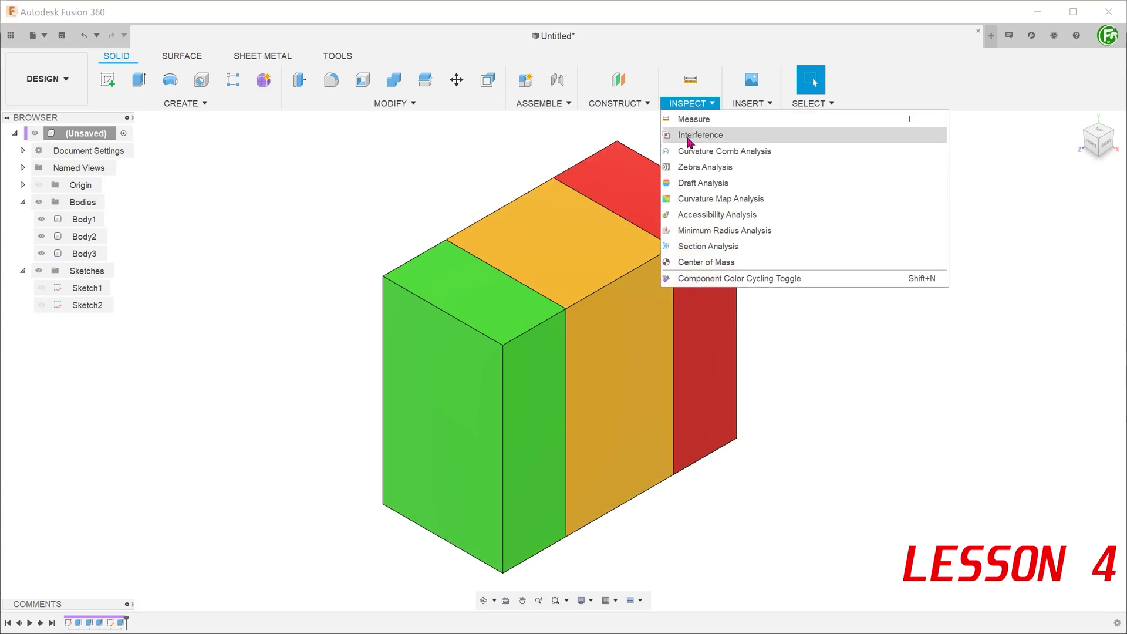
left_click(707, 246)
left_click(418, 422)
mouse_move(418, 422)
left_mouse_down()
mouse_move(593, 326)
mouse_move(660, 311)
mouse_move(541, 347)
mouse_move(402, 432)
left_mouse_up()
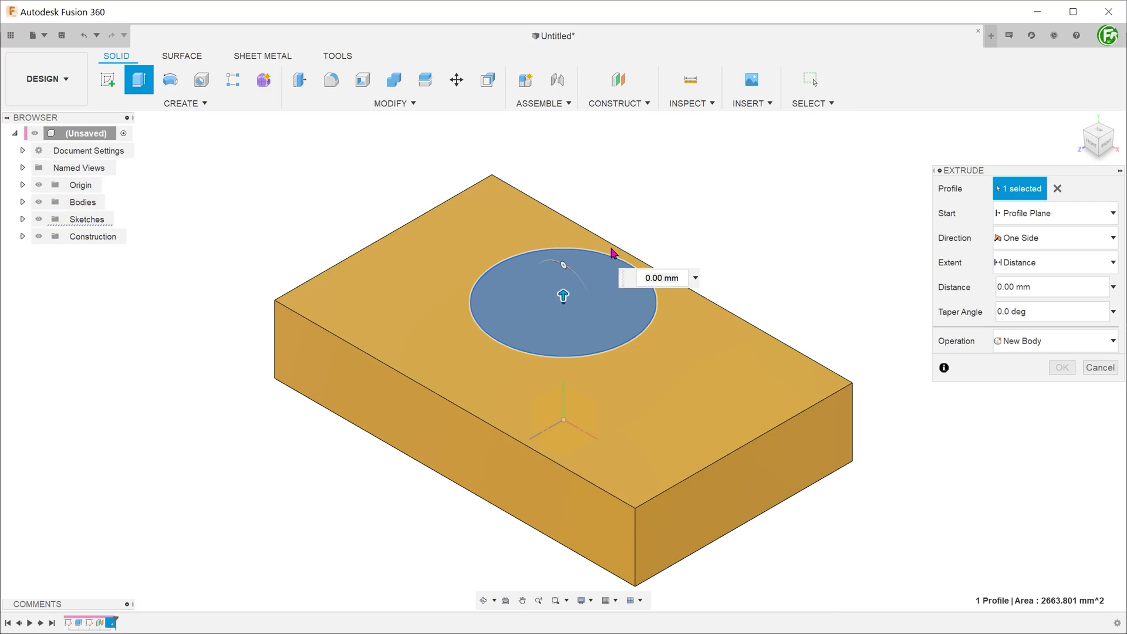
Extrude the circle -30 mm into the block as an Intersect, checking it from the front
left_click_drag(562, 293, 563, 375)
left_click(1091, 145)
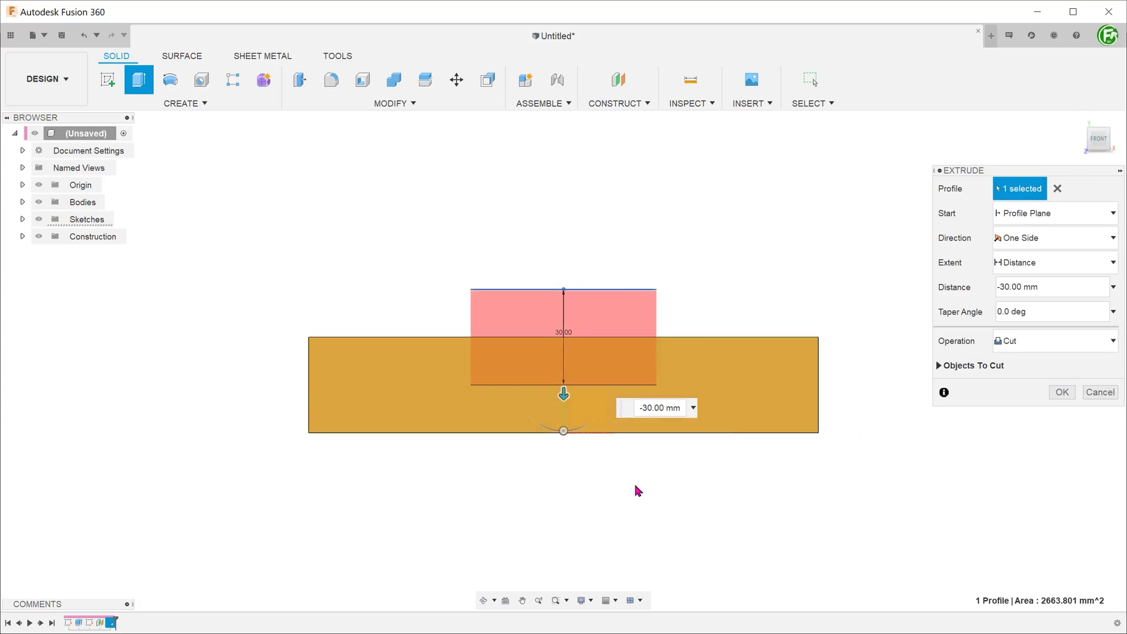
left_click(1061, 345)
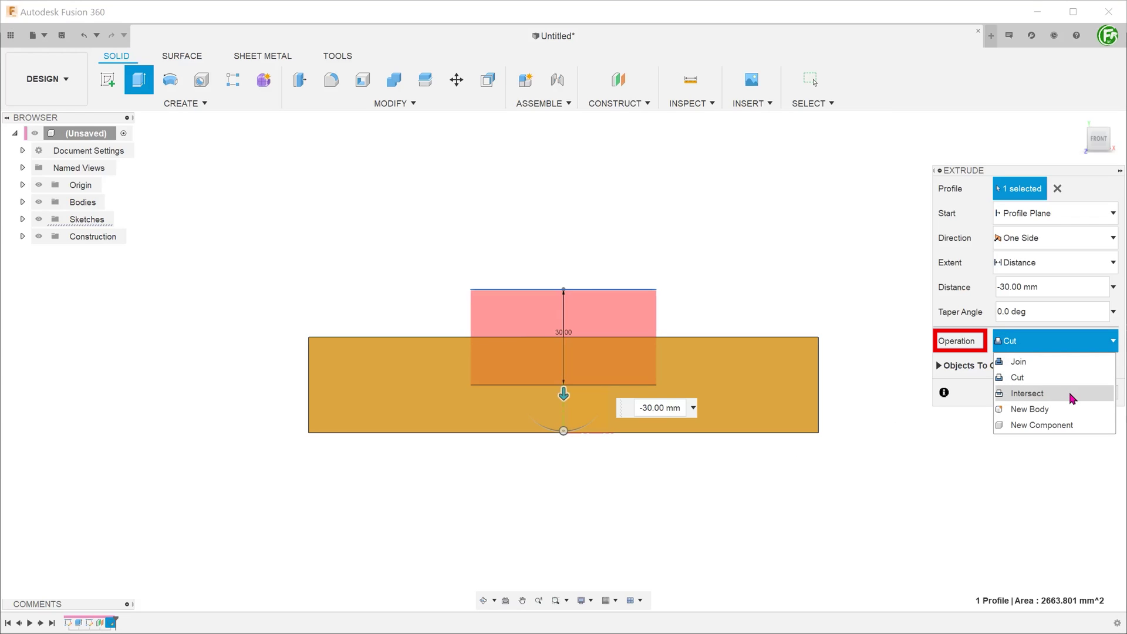
left_click(1050, 394)
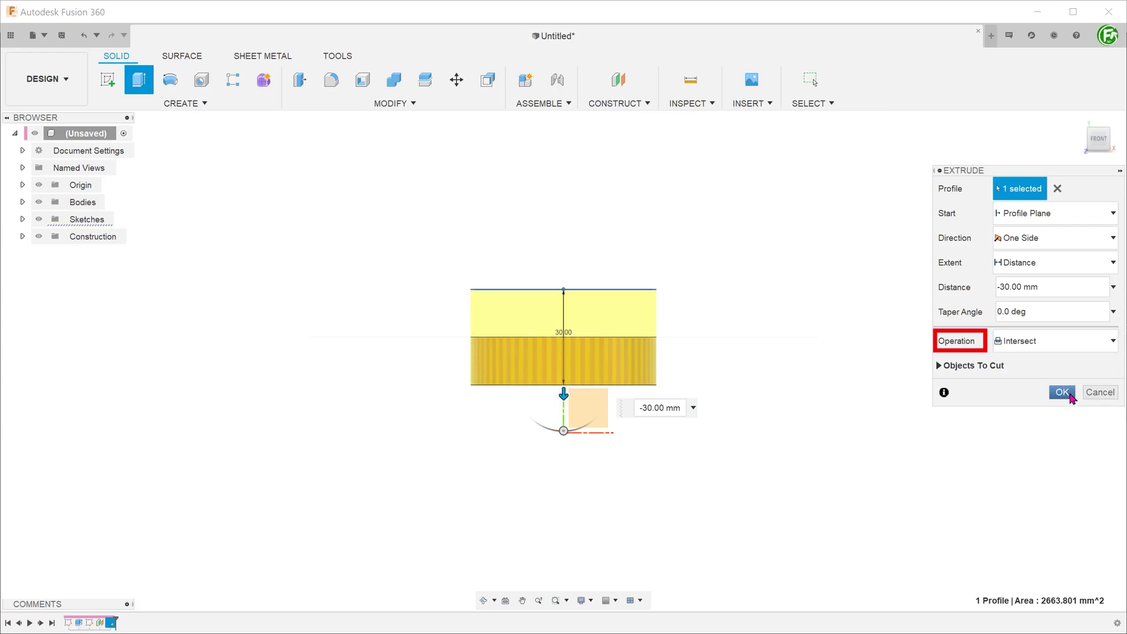
left_click(1078, 119)
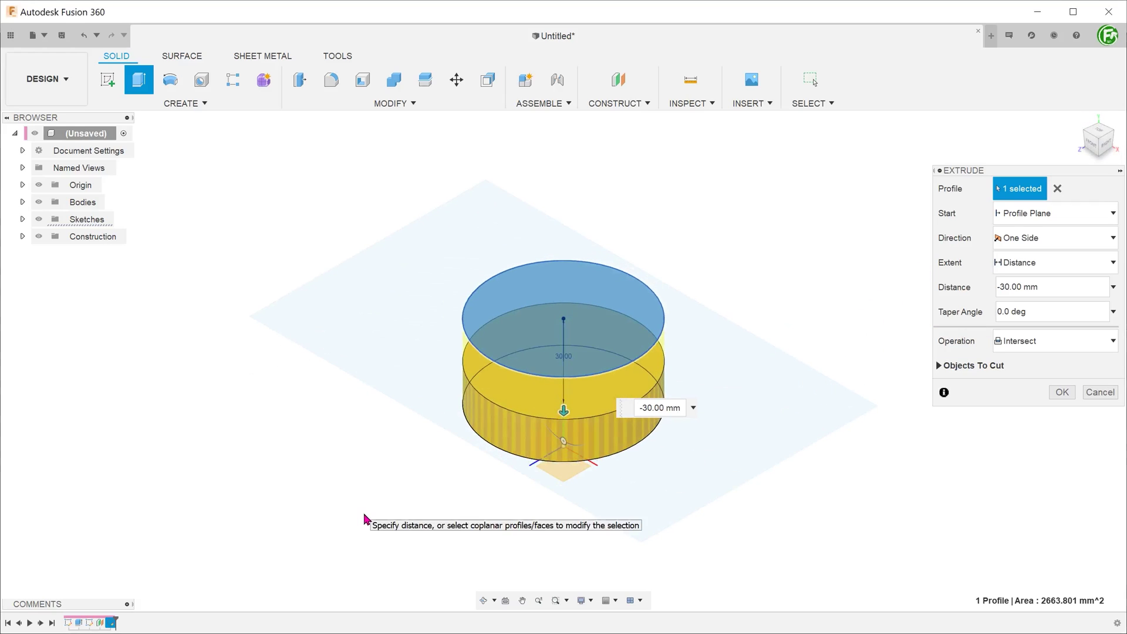
left_click(1062, 393)
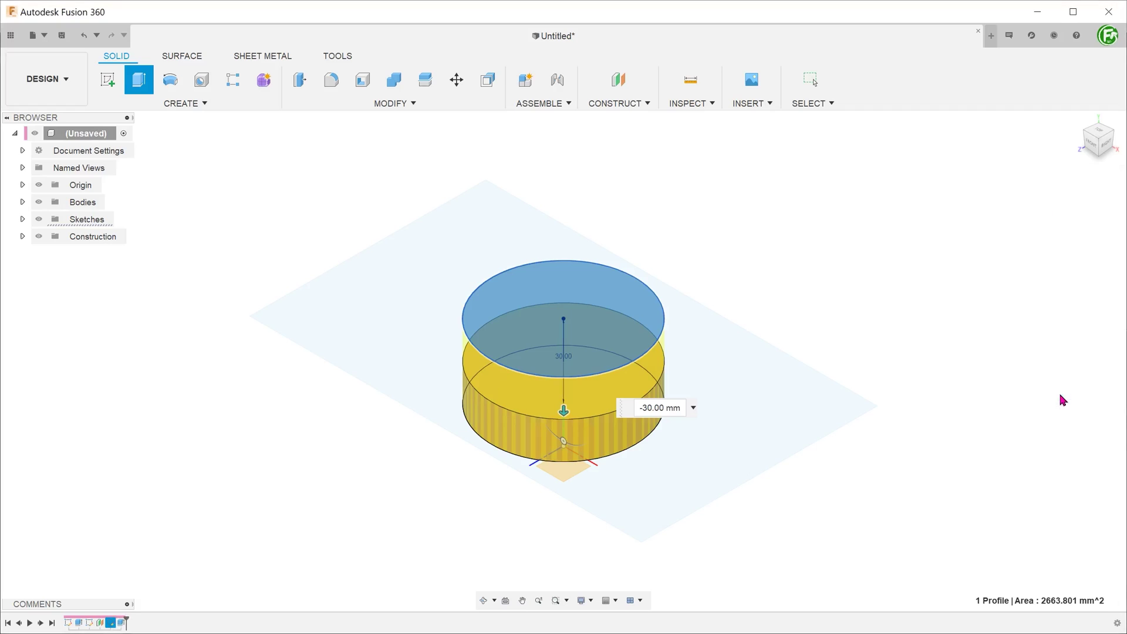
Sketch a line across the block's top face, splitting it into two triangles
middle_click_drag(744, 478, 765, 440, "shift")
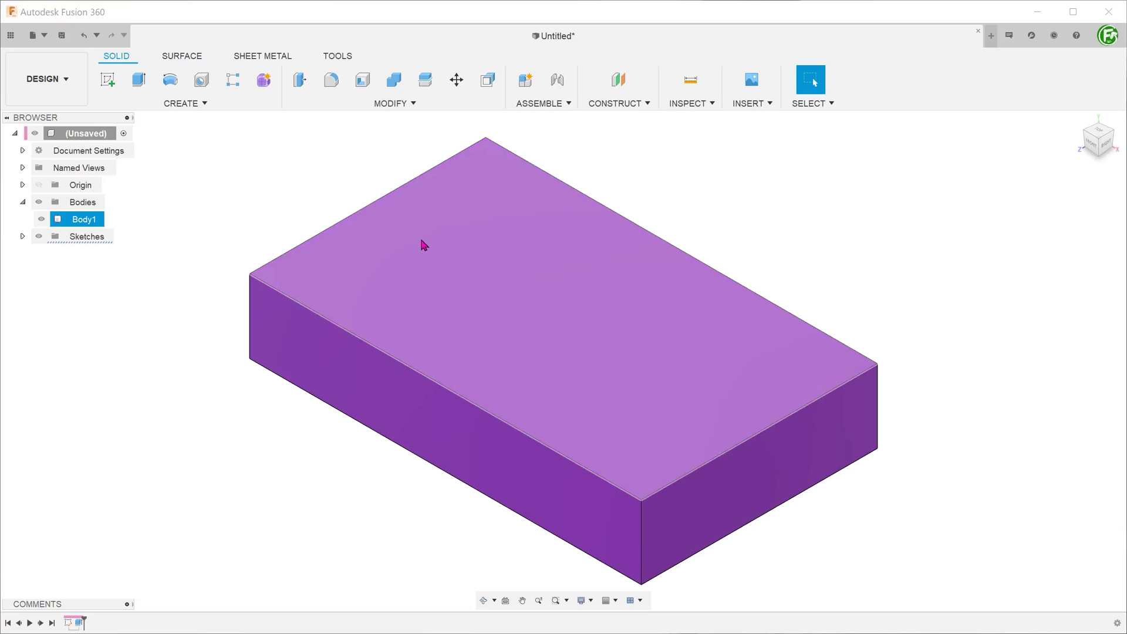
right_click(424, 244)
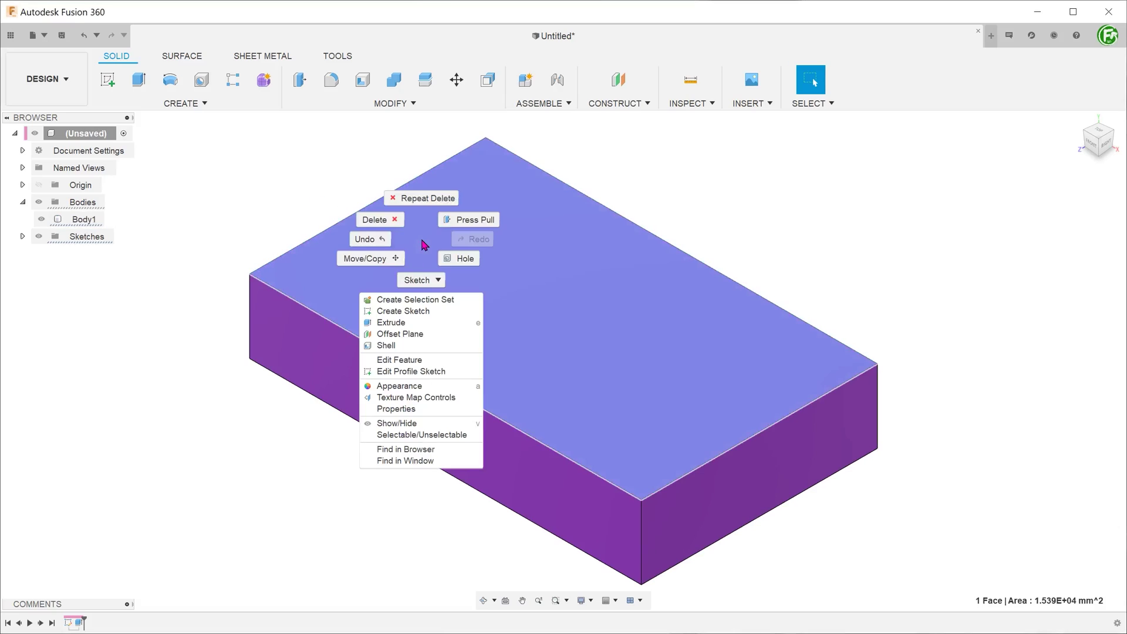
left_click(387, 309)
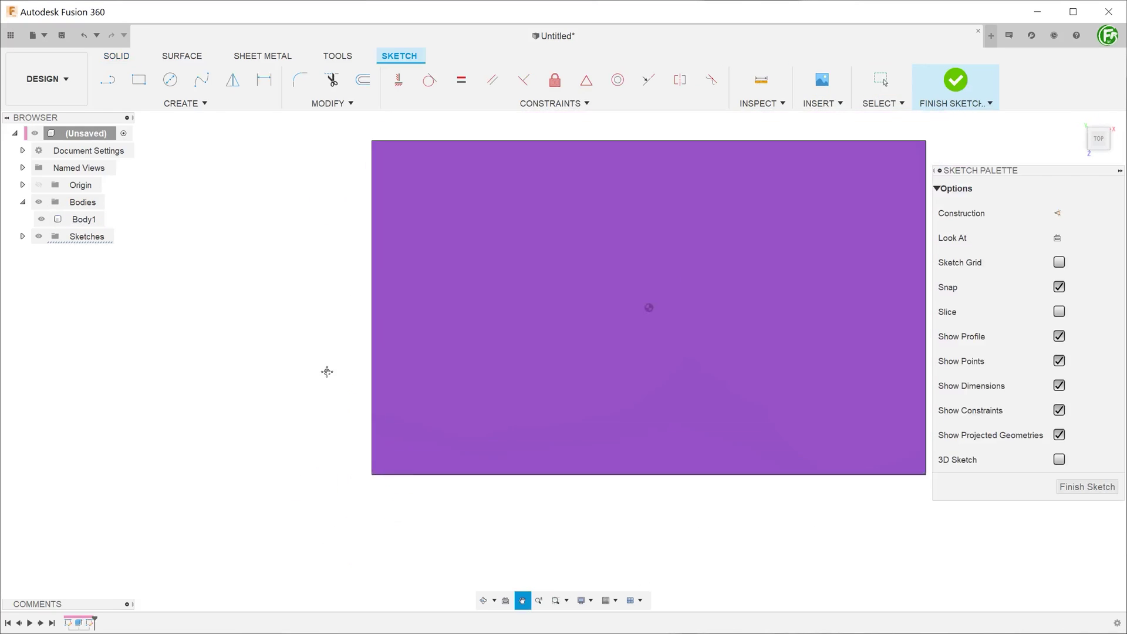
key("l")
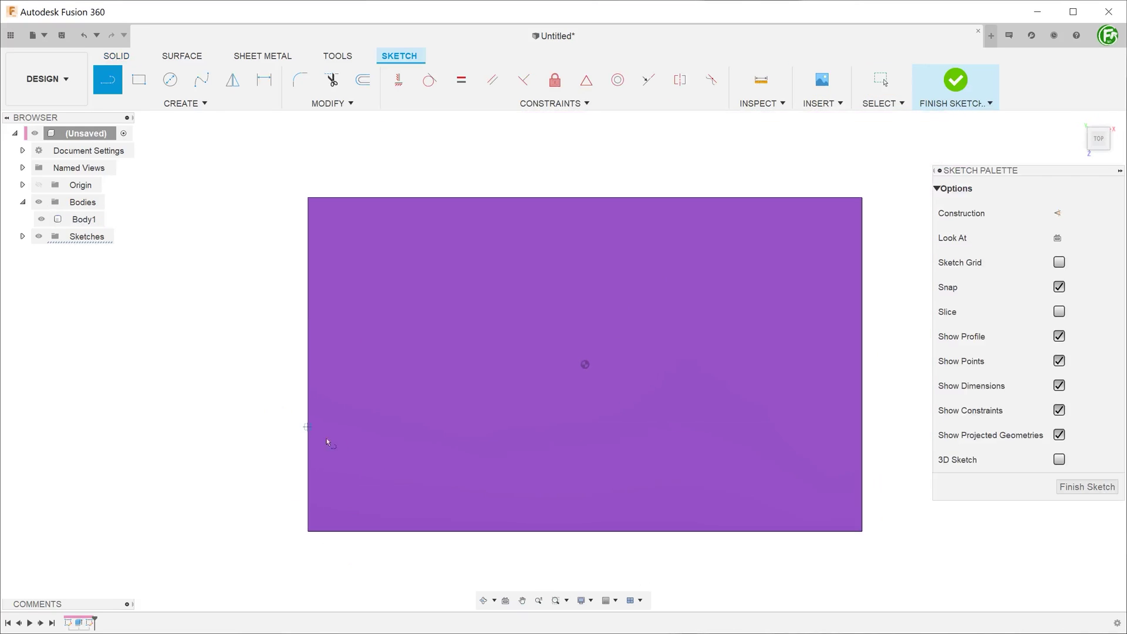
left_click(426, 529)
left_click(630, 197)
Extrude the upper-left triangle 30 mm upward, joined to the block
key("e")
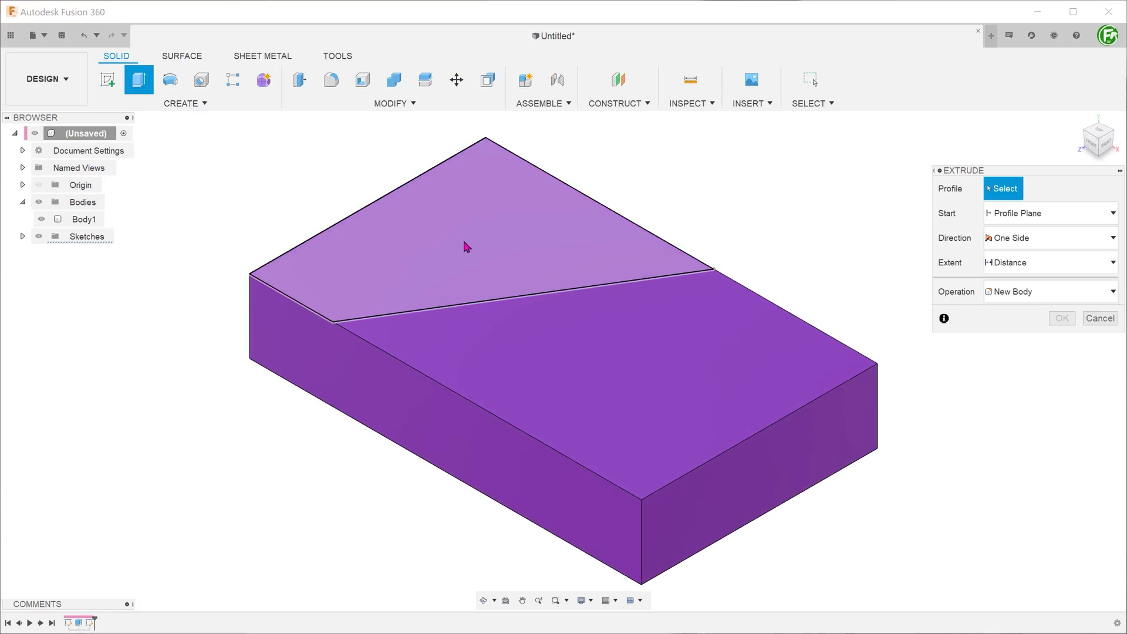
left_click(464, 244)
left_click_drag(481, 264, 481, 218)
scroll(481, 218, "down", 1)
middle_click_drag(481, 218, 456, 288)
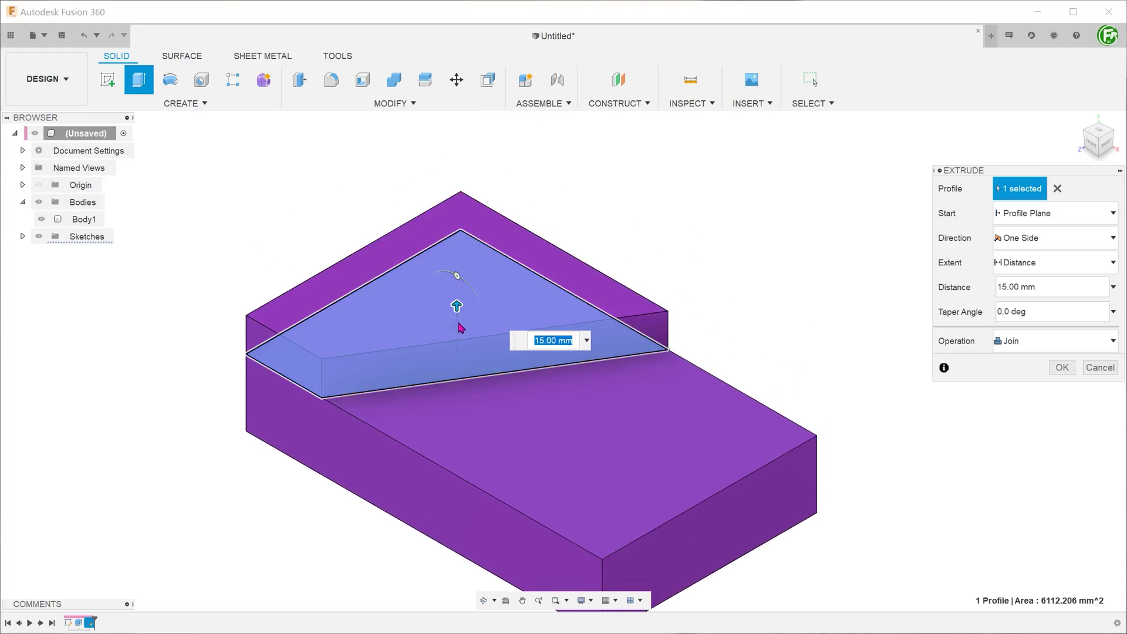
left_click_drag(457, 289, 196, 221)
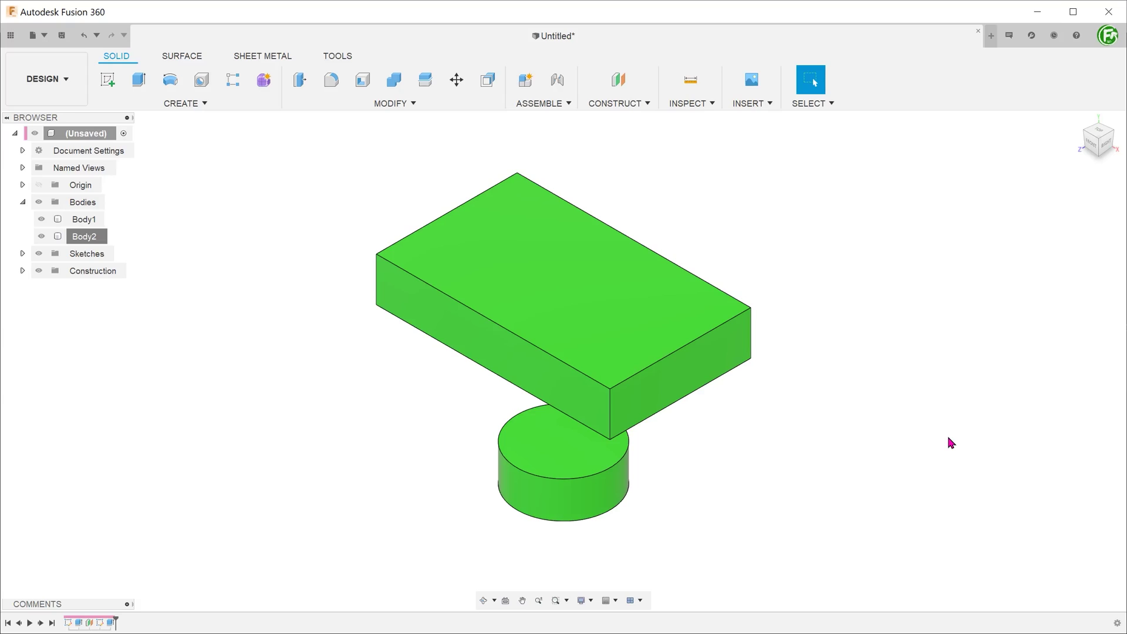
Extrude the cylinder's top face into a 20 mm Join boss starting from the box's top face
left_click(1090, 144)
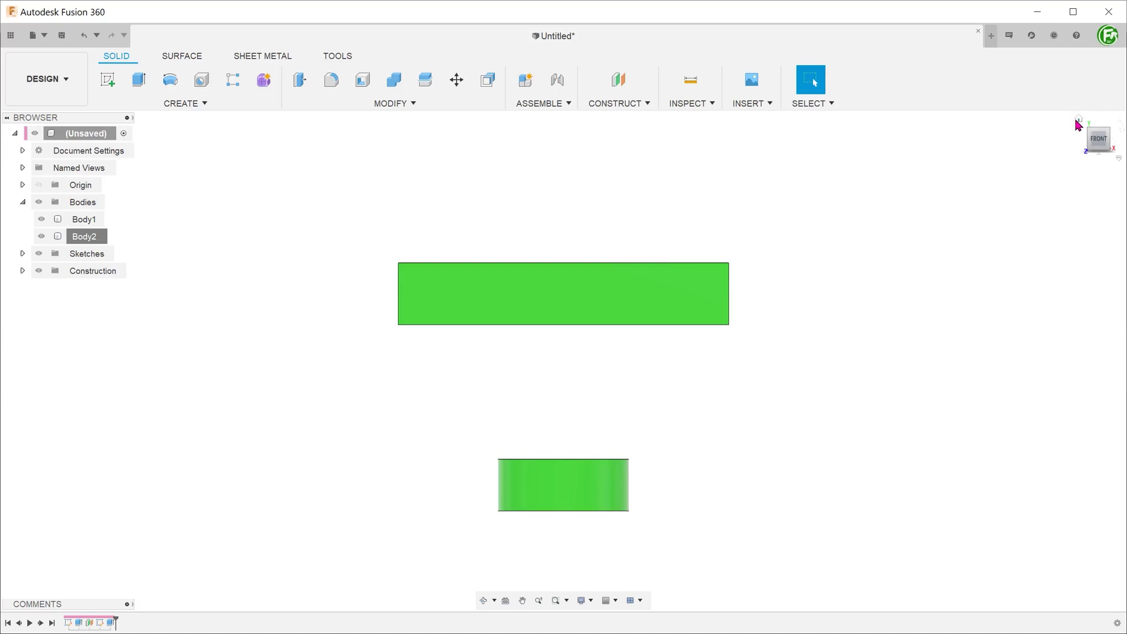
left_click(1078, 124)
left_click(564, 448)
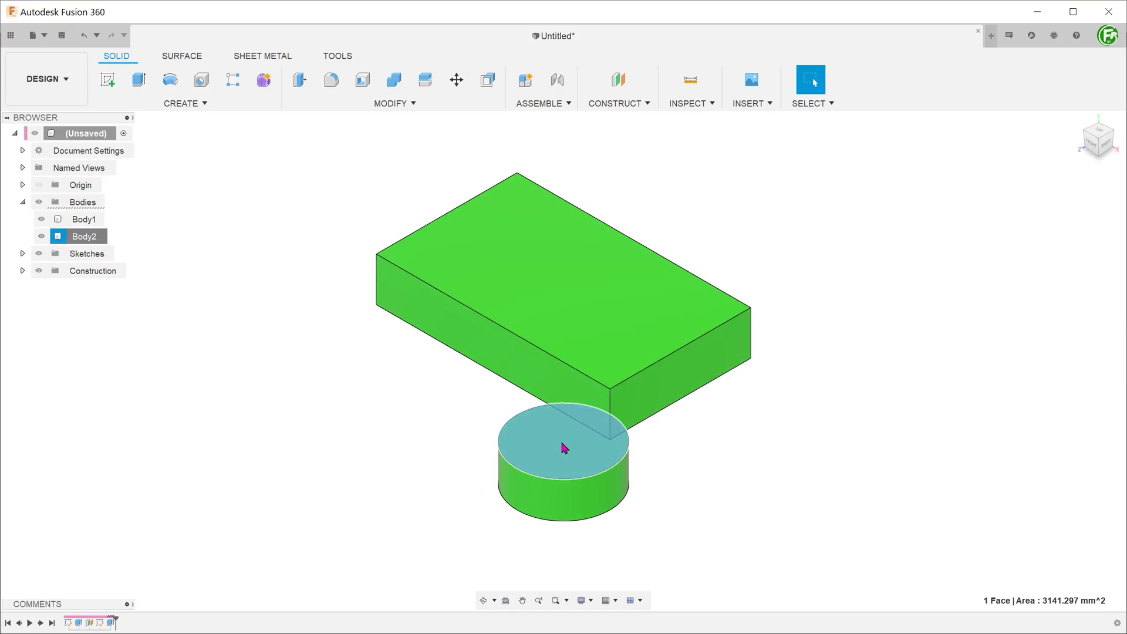
key("e")
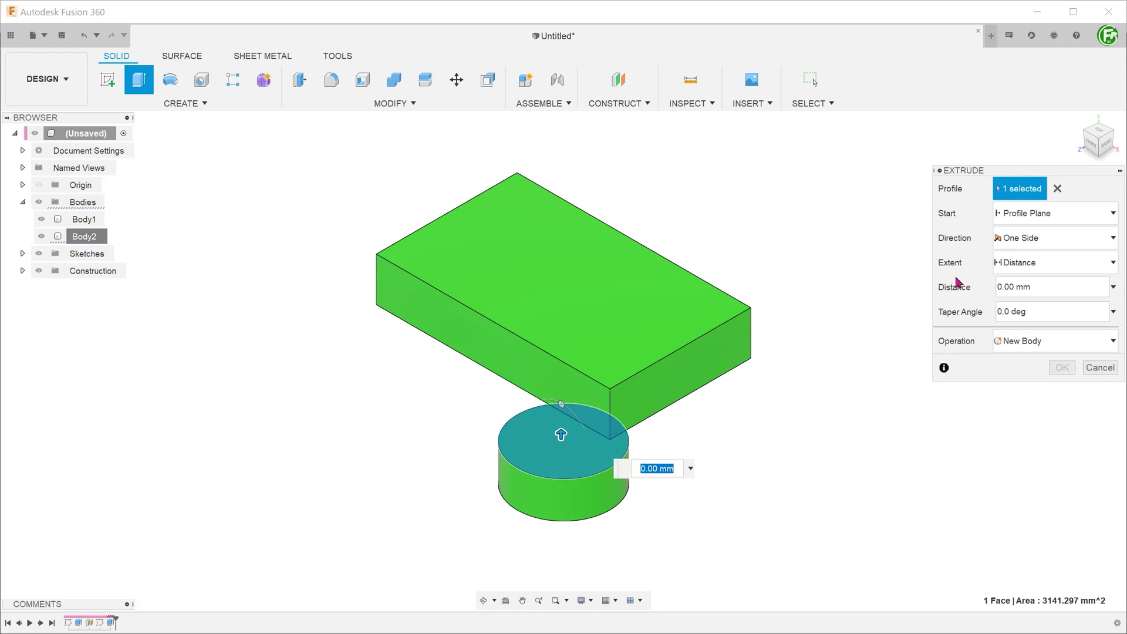
left_click(1057, 213)
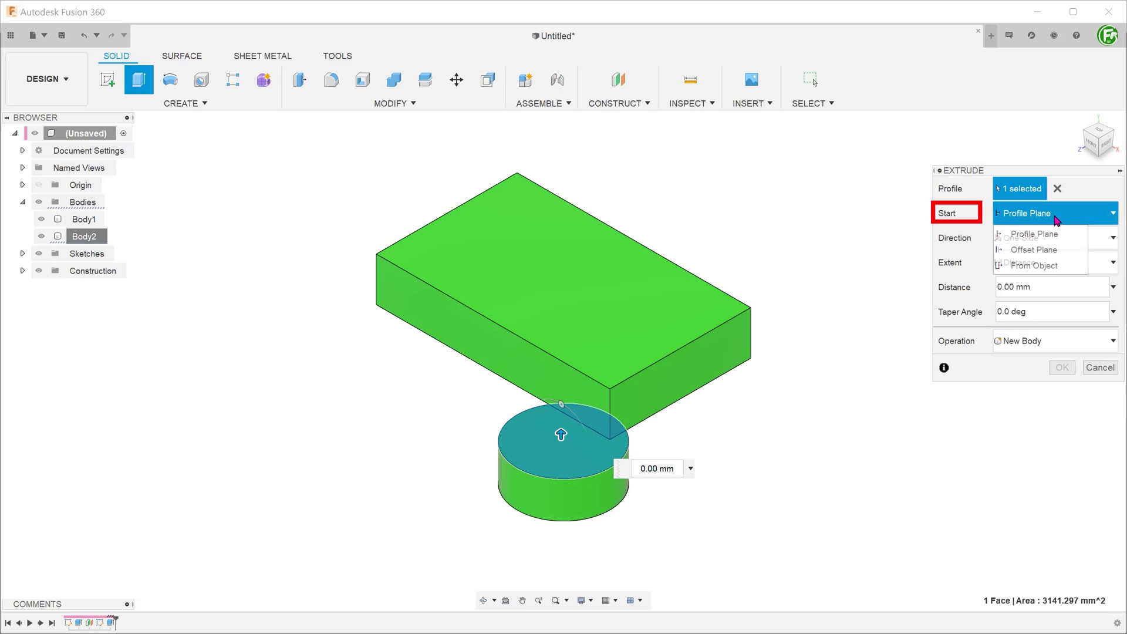
left_click(1061, 266)
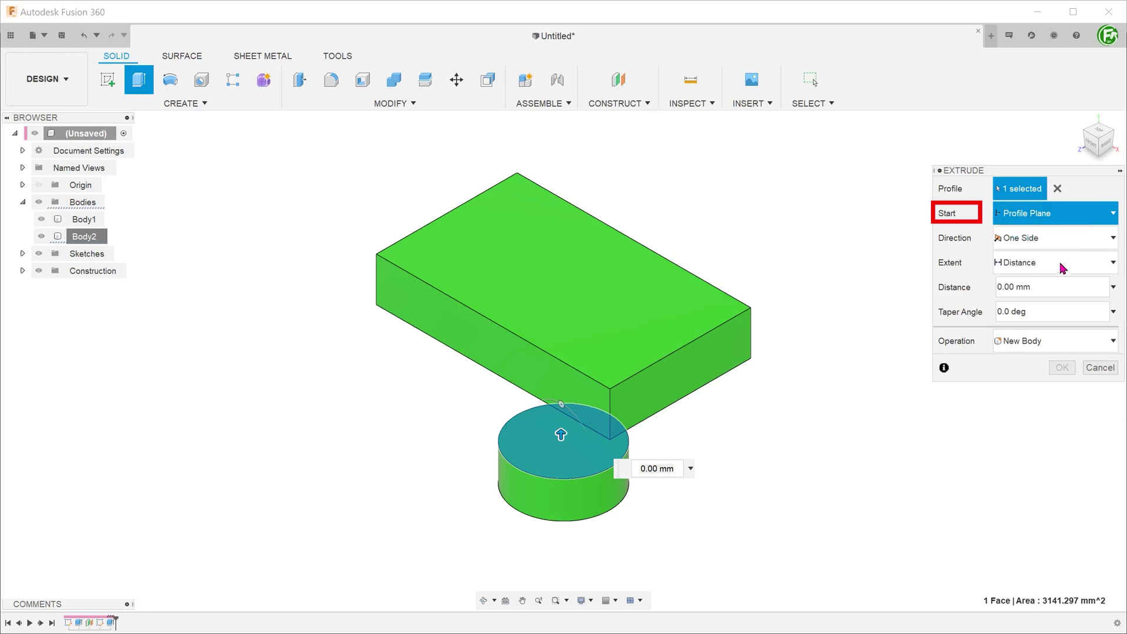
left_click(587, 293)
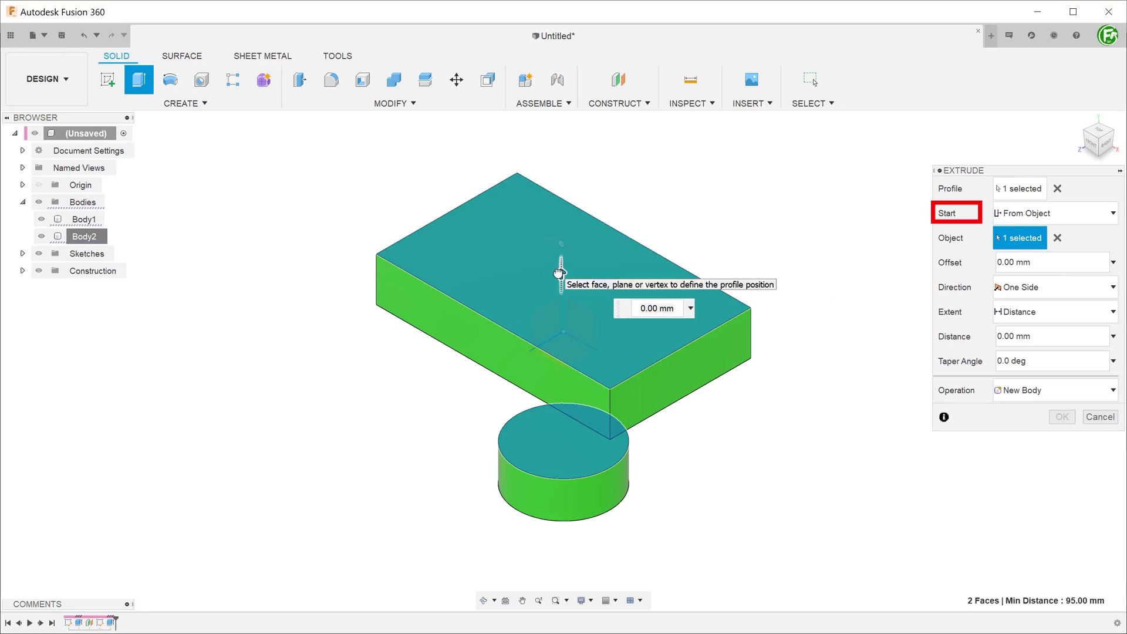
left_click_drag(561, 274, 560, 240)
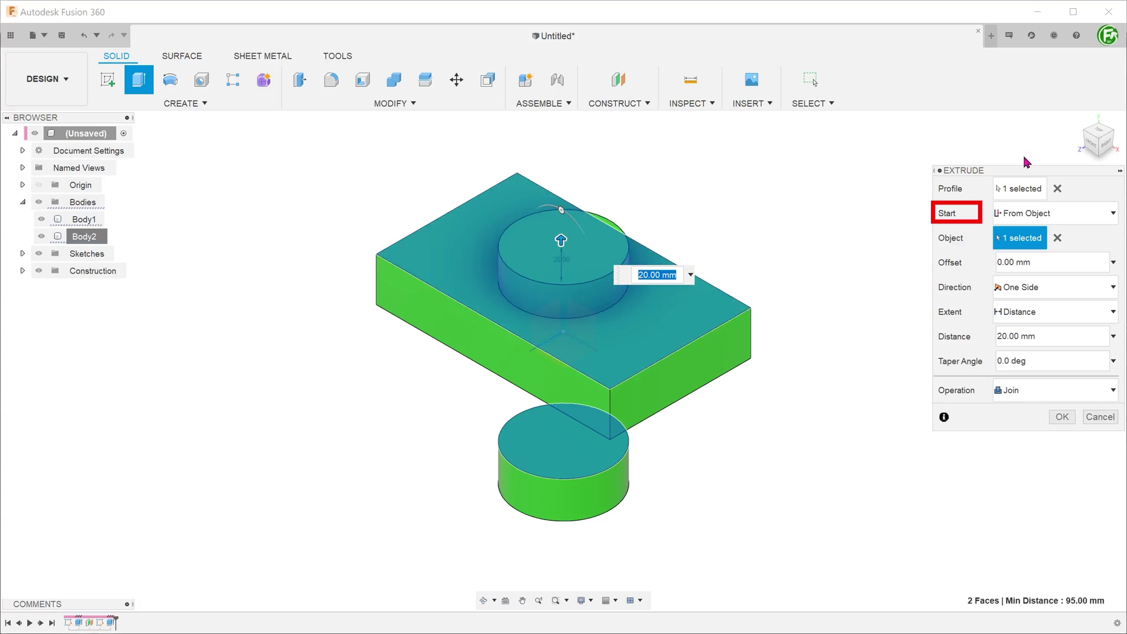
left_click(1091, 144)
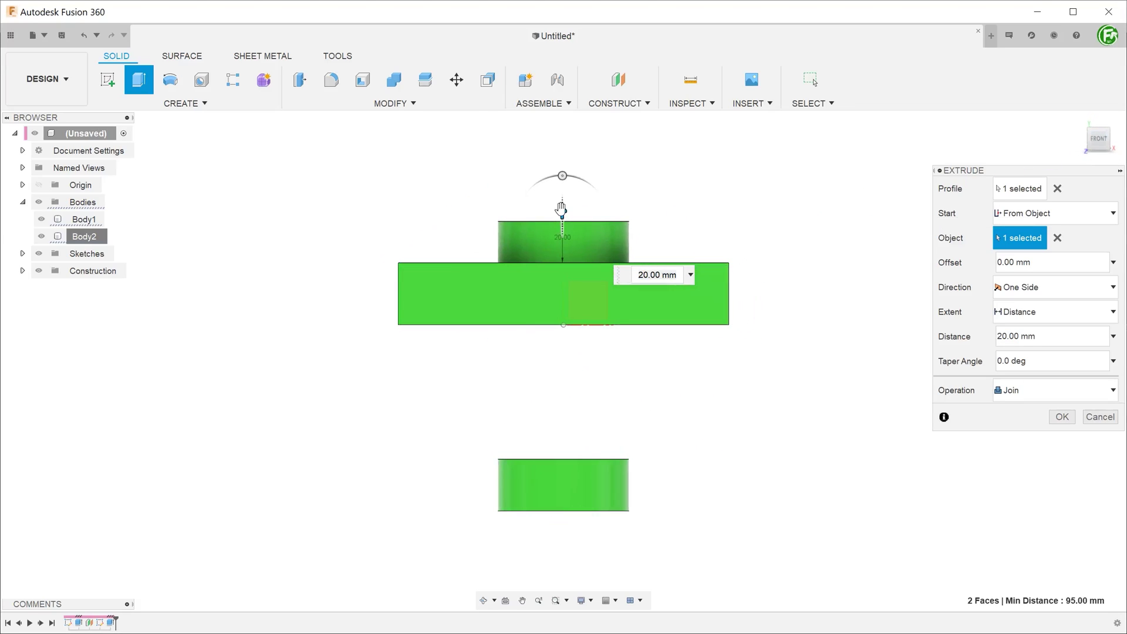
mouse_move(561, 210)
left_mouse_down()
mouse_move(562, 221)
mouse_move(562, 201)
left_mouse_up()
left_click(1062, 417)
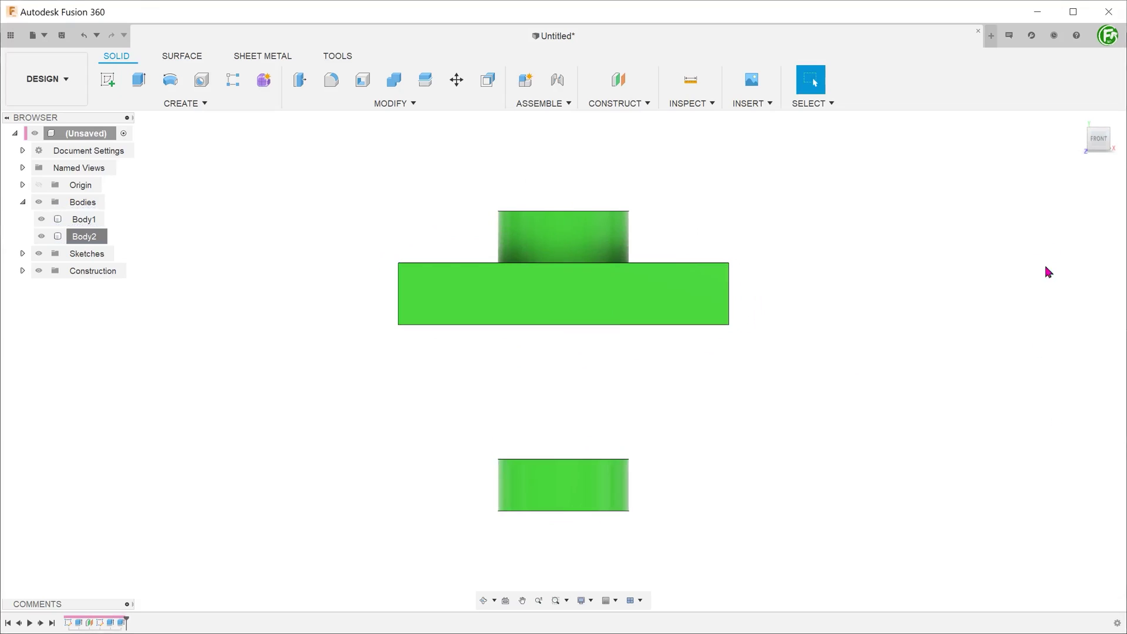
left_click(1079, 122)
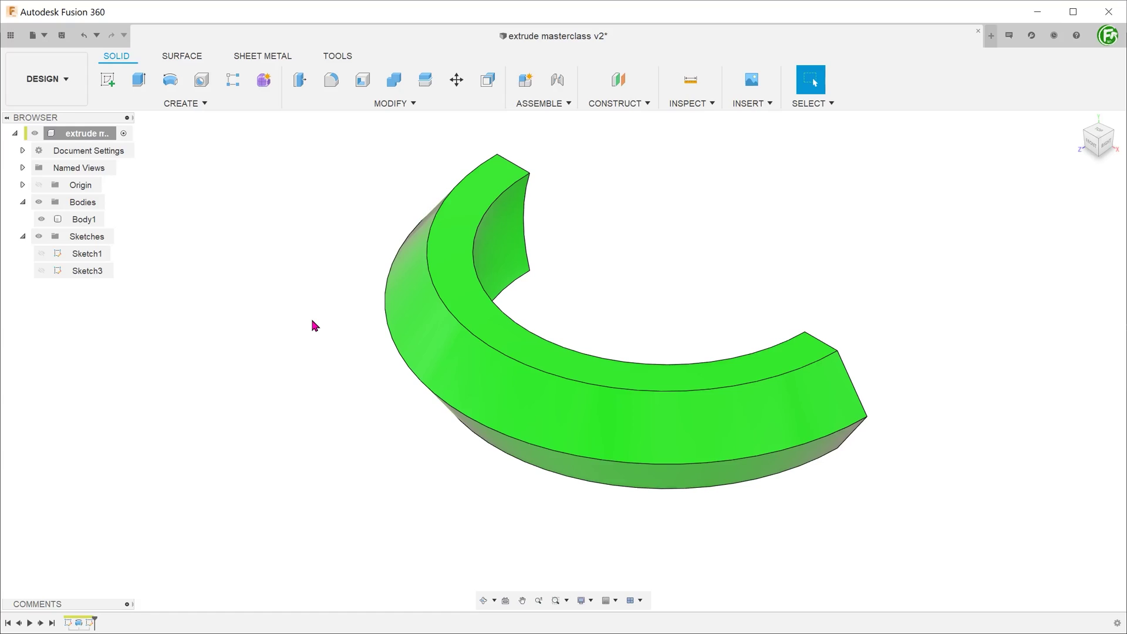
Edit Sketch1, select its upper and lower ring profiles, and finish the sketch
right_click(108, 257)
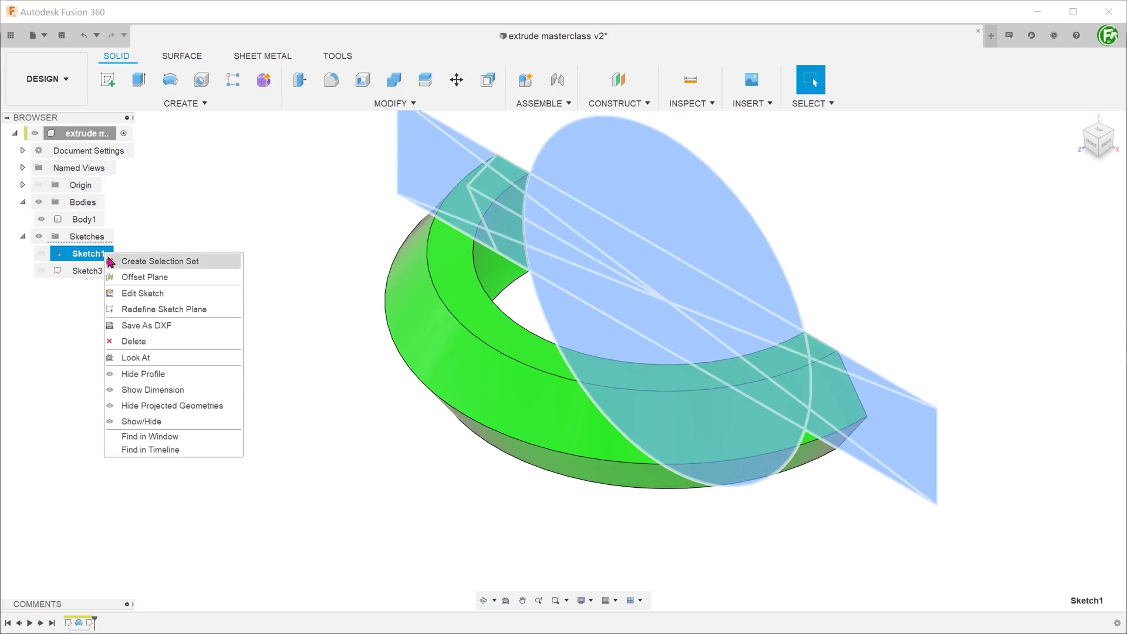
left_click(135, 295)
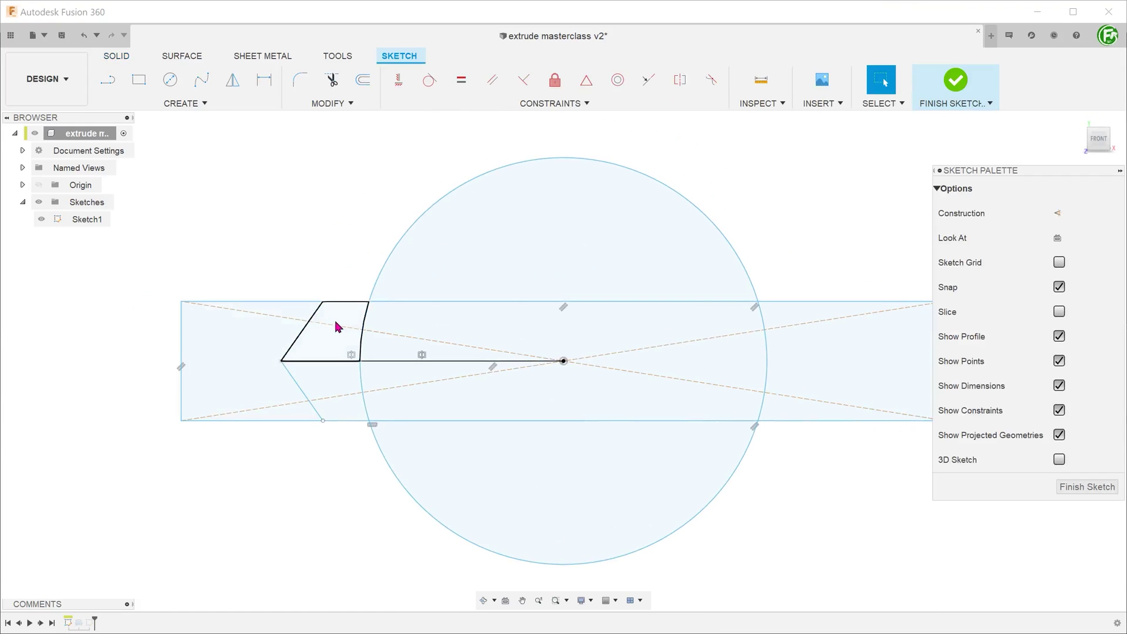
left_click(337, 326)
left_click(324, 388, "shift")
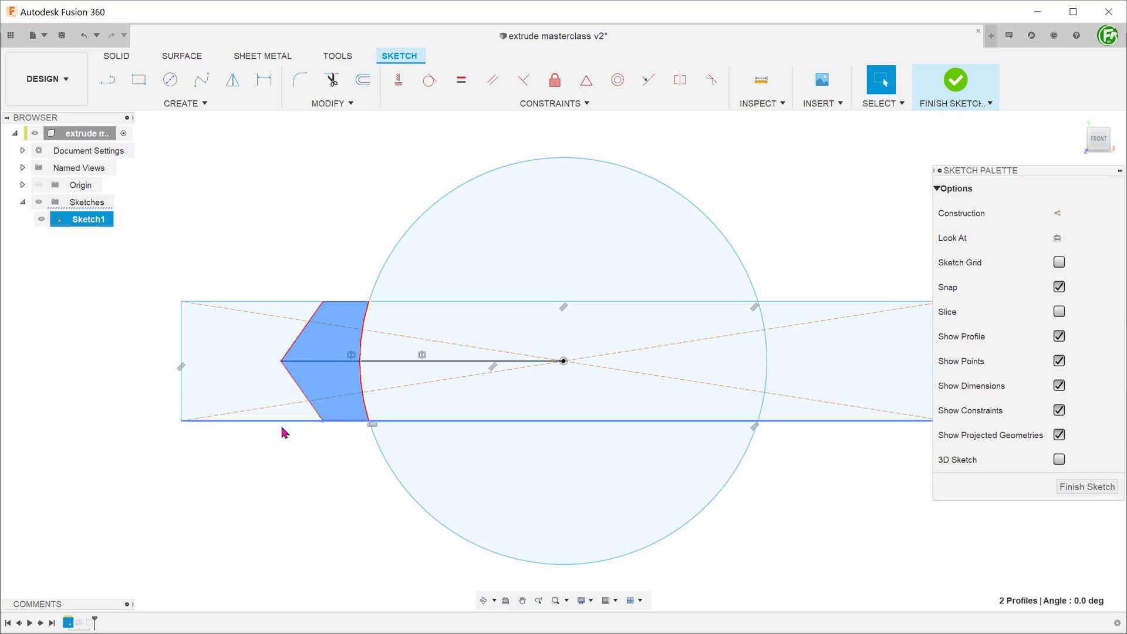
left_click(955, 81)
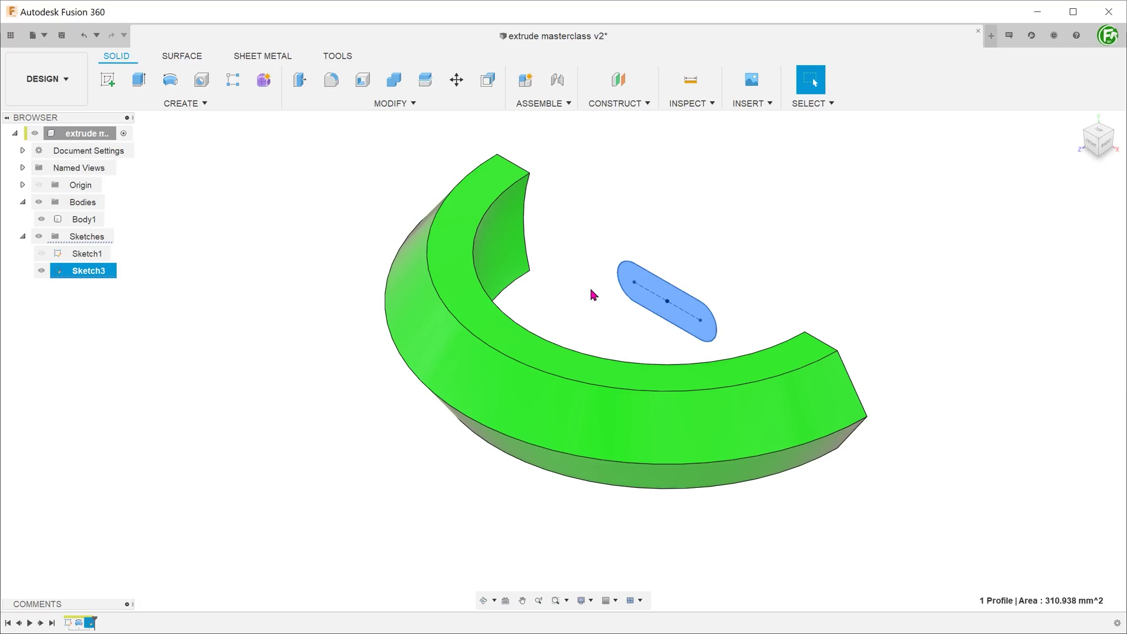
Extrude the slot profile 11 mm, starting From Object on the ring's inner face
key("e")
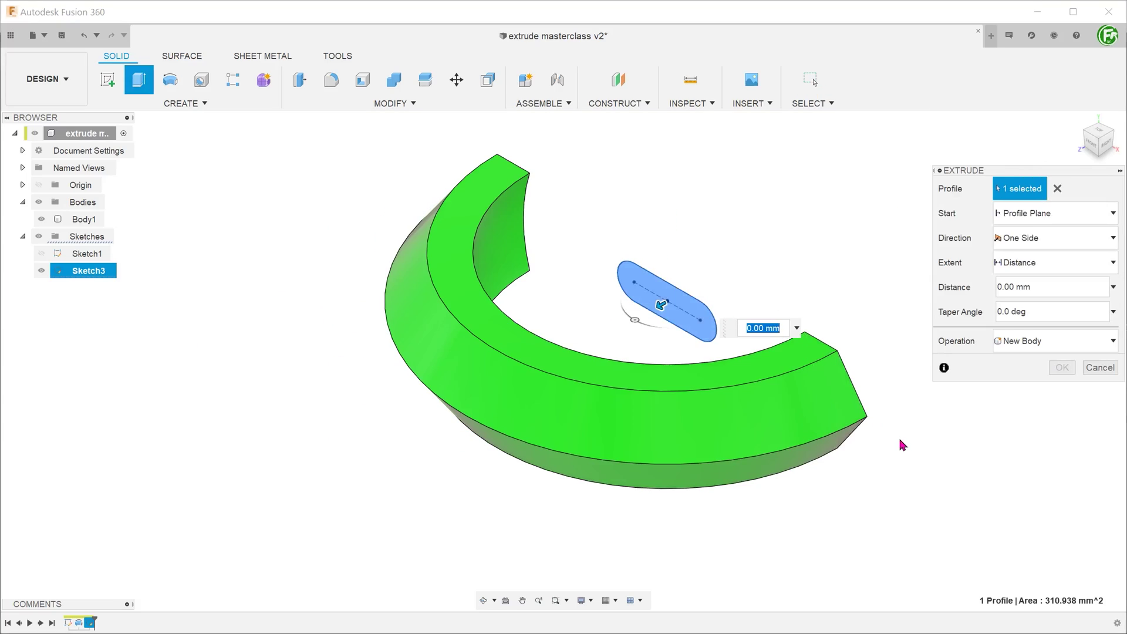
type("11")
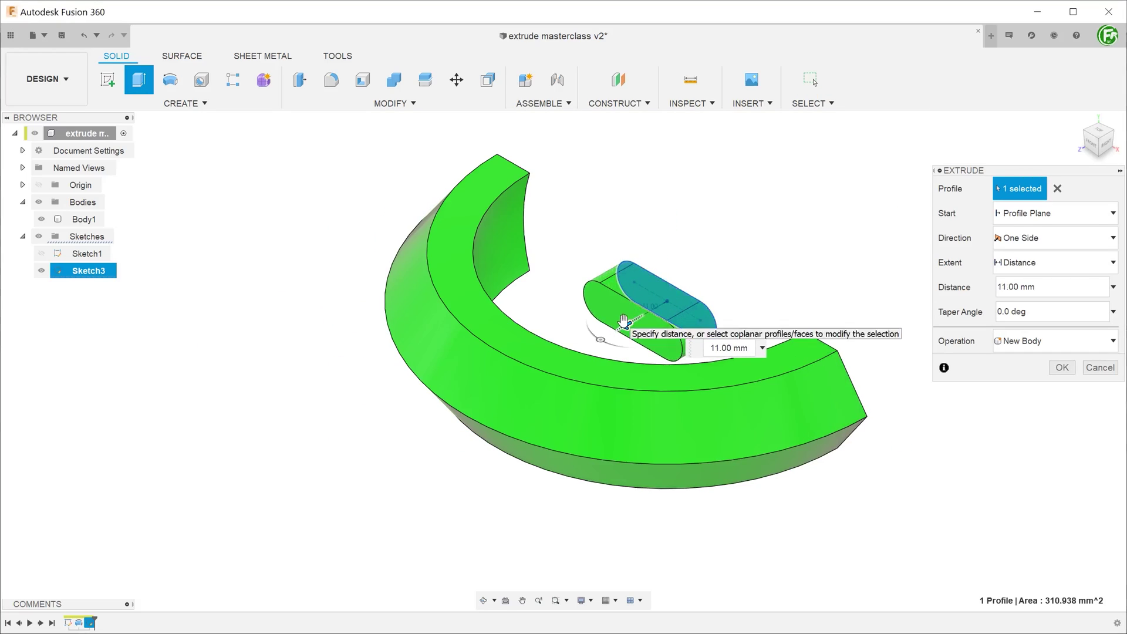
left_click(1049, 216)
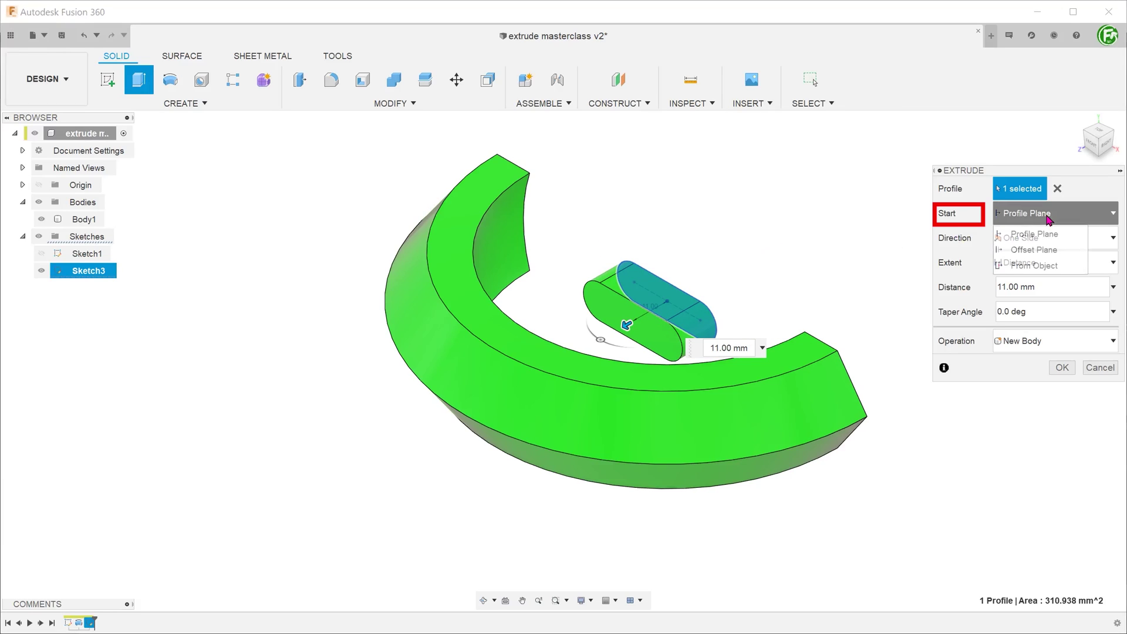
left_click(1066, 269)
left_click(512, 268)
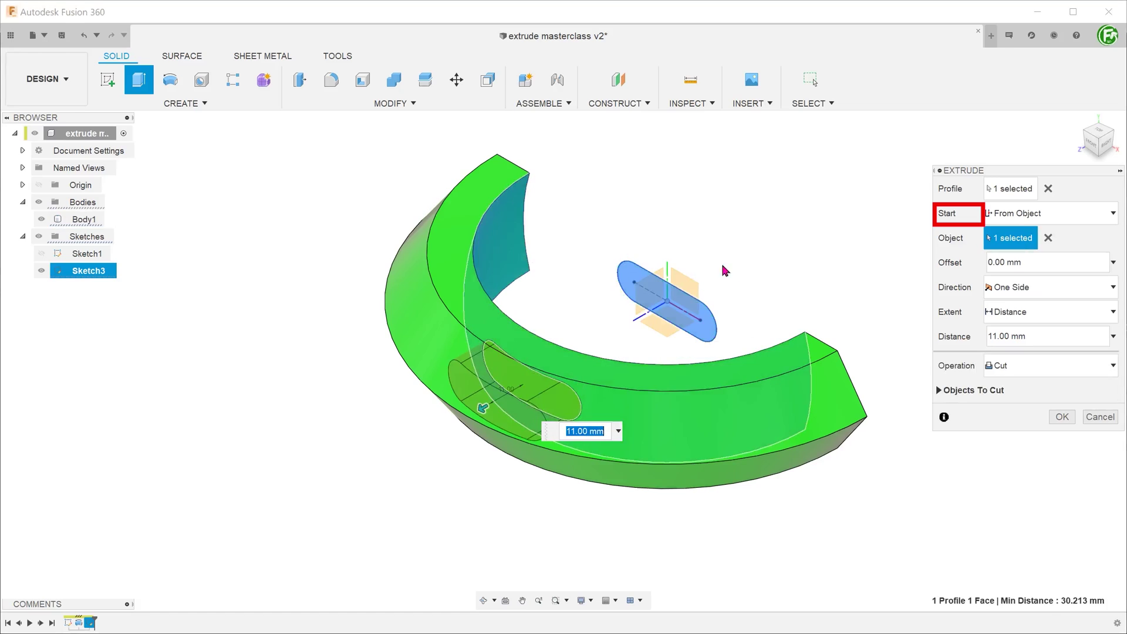
middle_click_drag(731, 269, 587, 290, "shift")
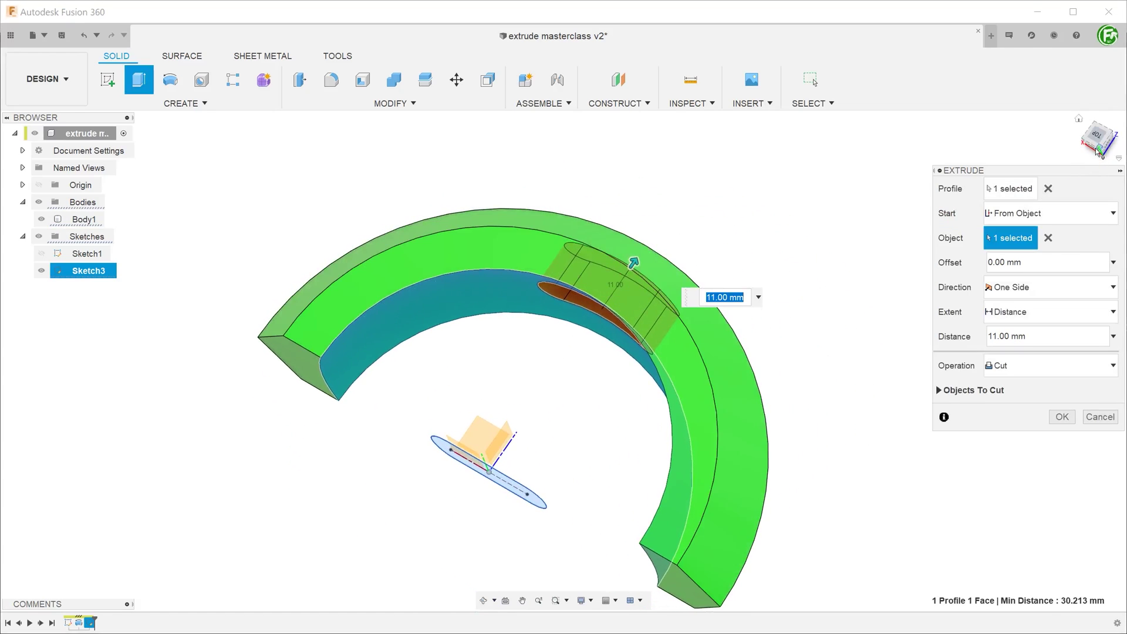
left_click(1099, 151)
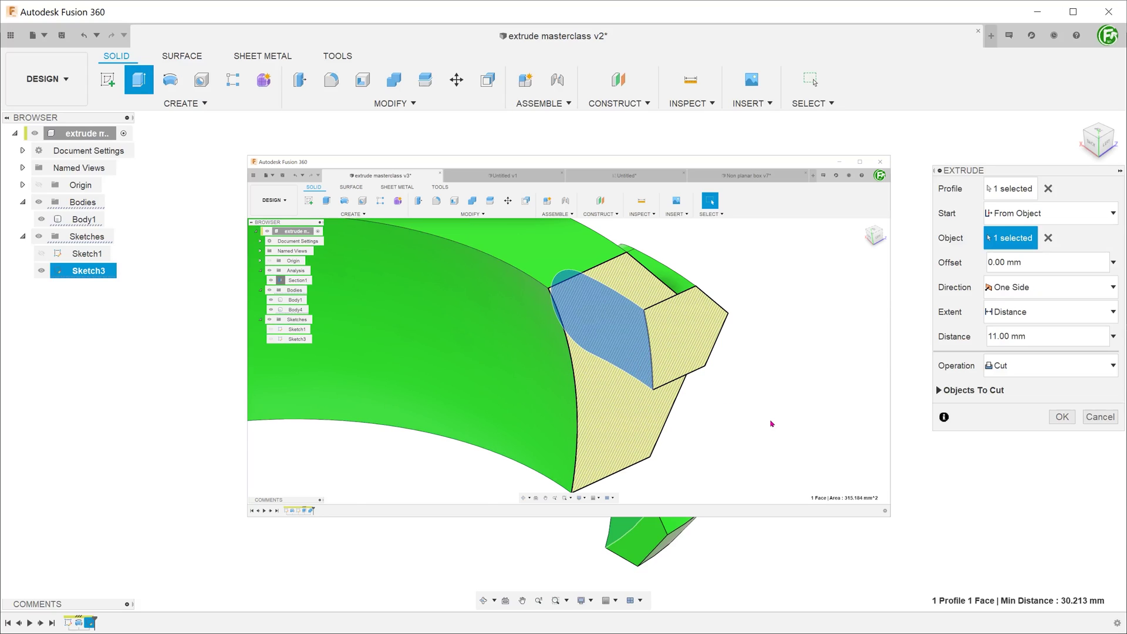
Set the extrusion's start offset to -10 and inspect the cut preview around the ring
left_click(992, 262)
type("00")
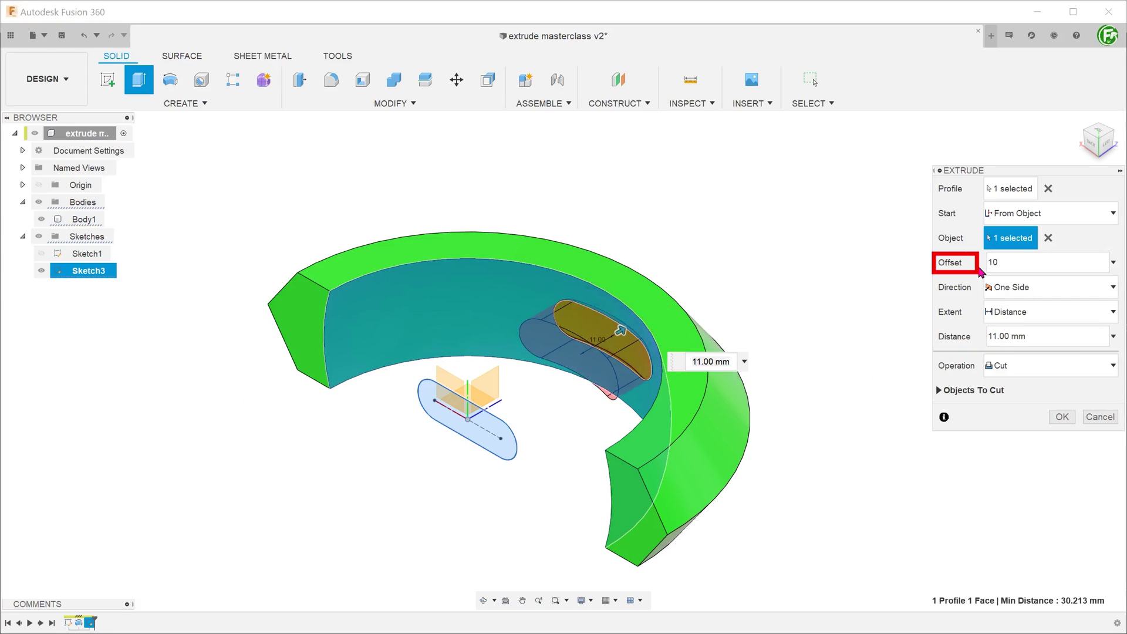
left_click(1100, 133)
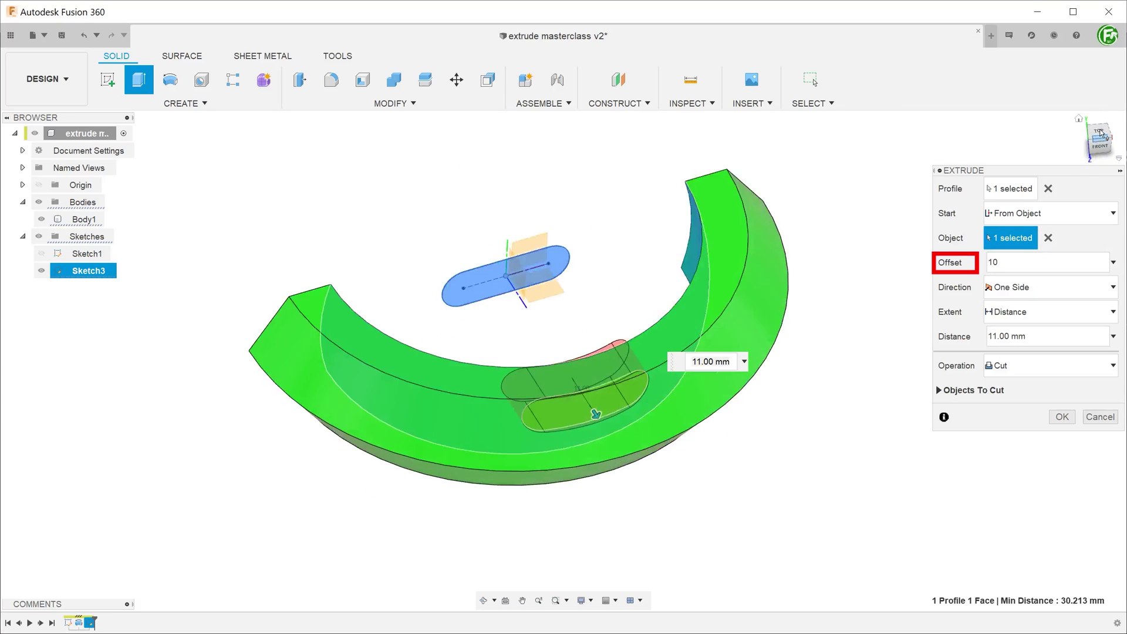
left_click(1100, 132)
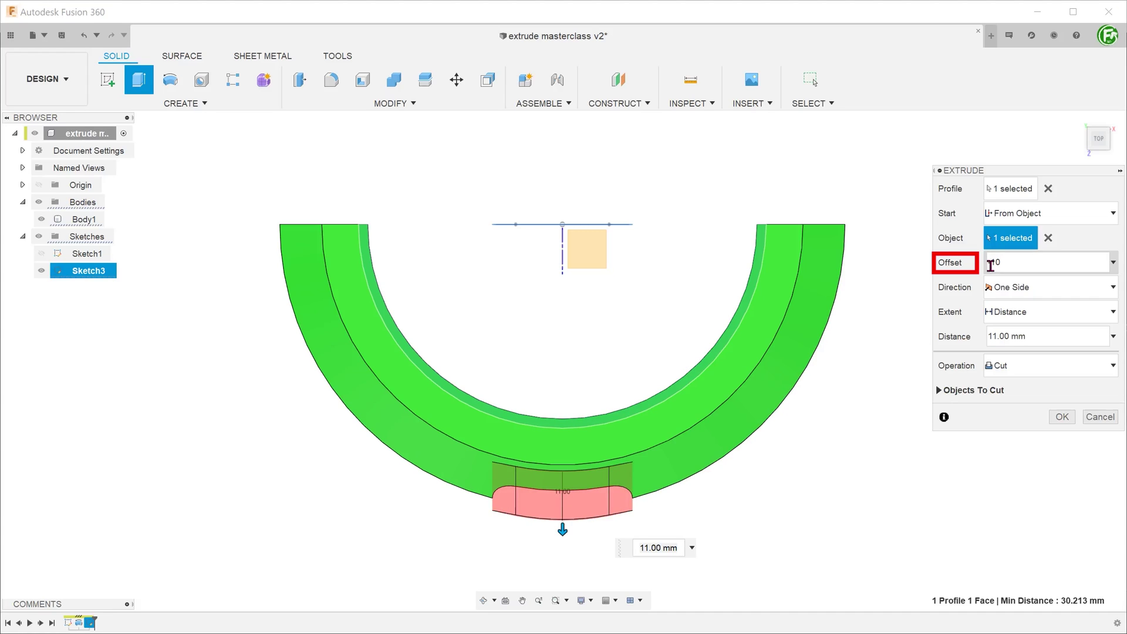
middle_click_drag(734, 446, 446, 497, "shift")
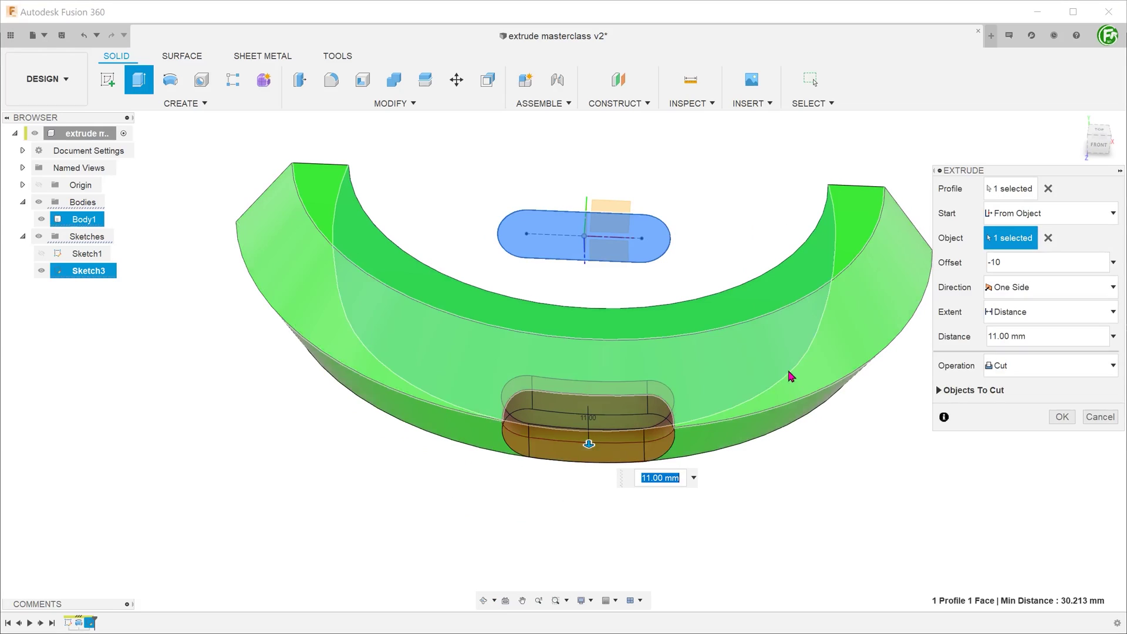
middle_click_drag(783, 430, 817, 465, "shift")
scroll(756, 476, "up", 1)
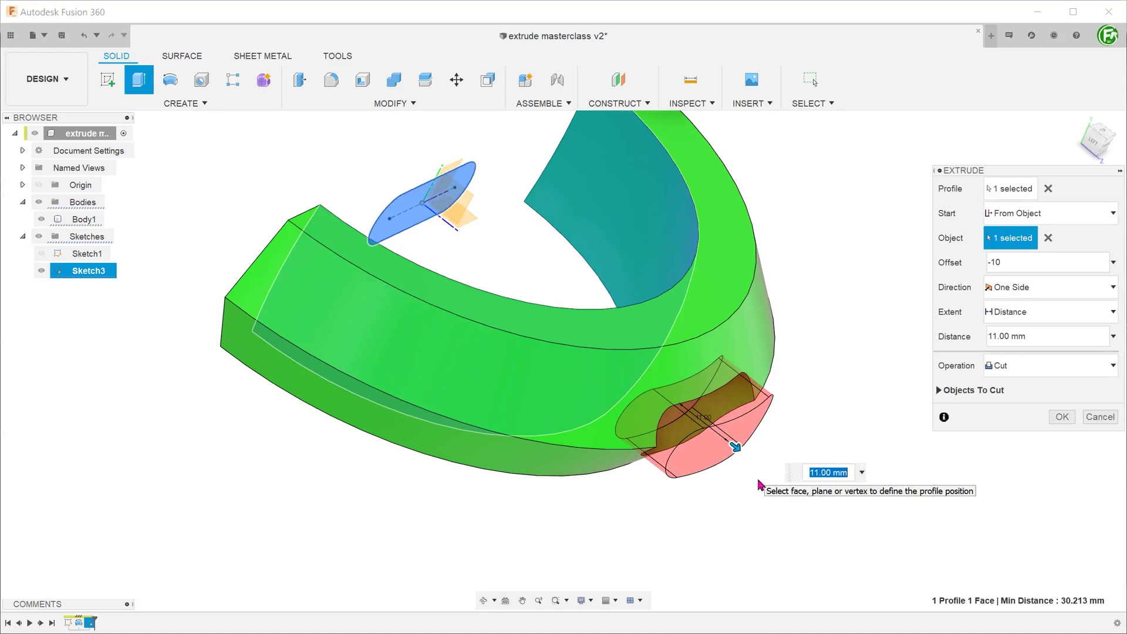
Set the slot extent To Object on the ring's outer face, toggle Chain Faces, offset -2
left_click(1051, 313)
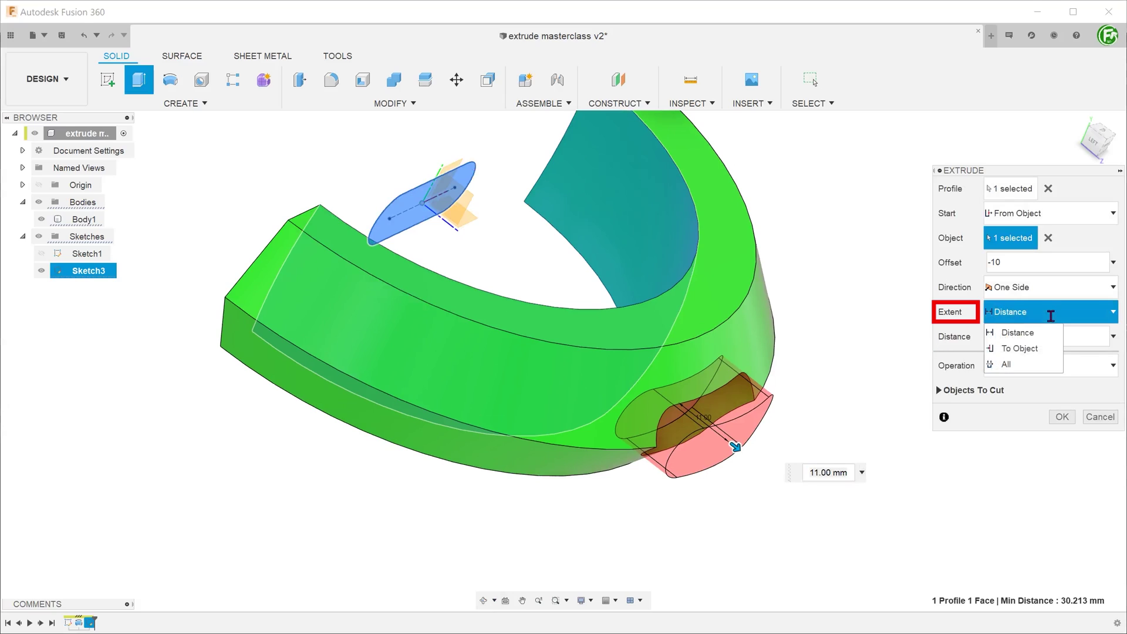
left_click(1056, 349)
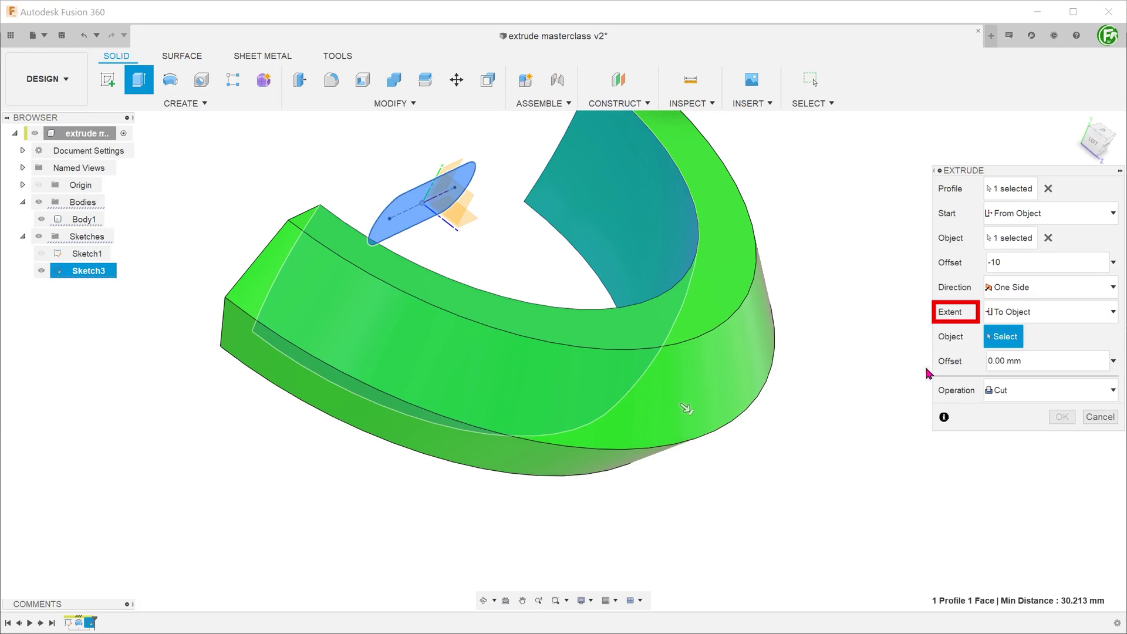
left_click(750, 376)
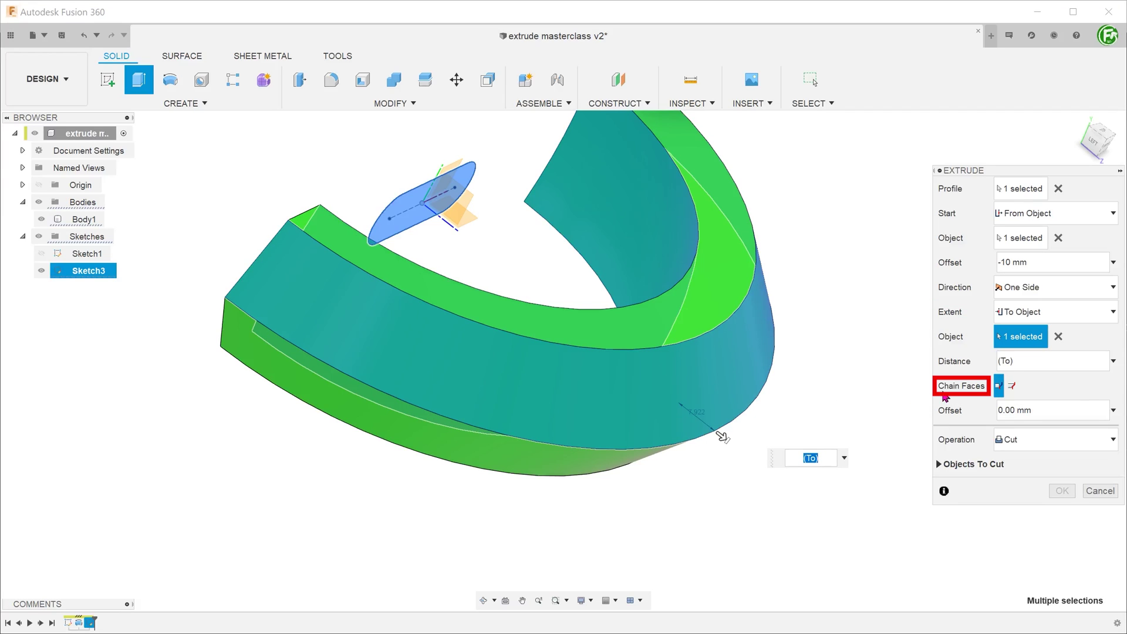
left_click(1011, 386)
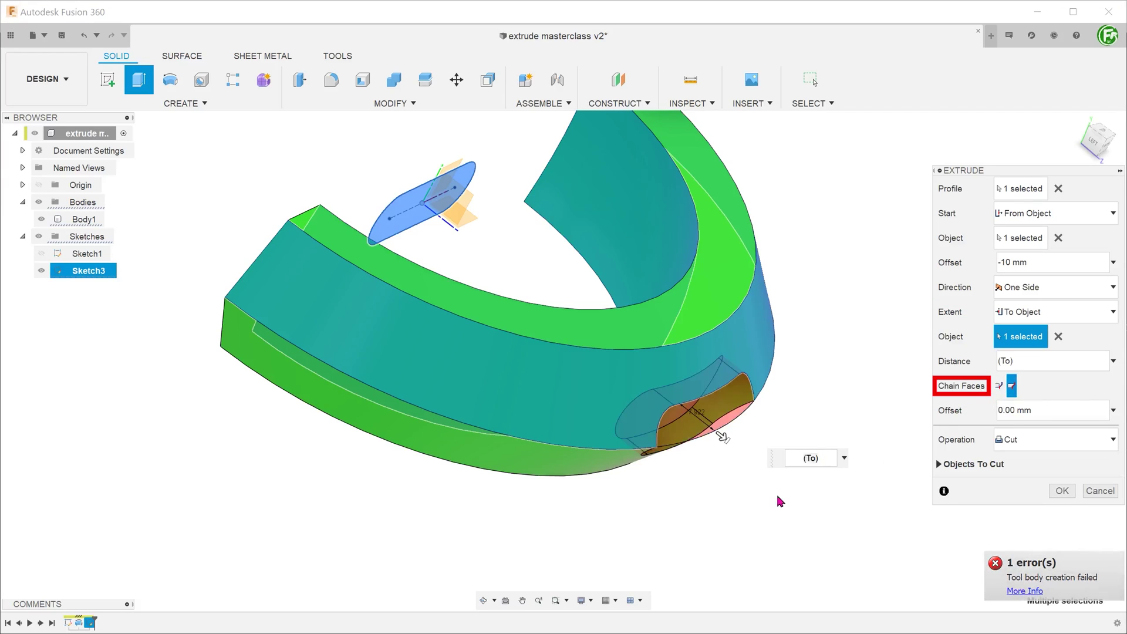
scroll(696, 484, "up", 5)
middle_click_drag(697, 483, 713, 455, "shift")
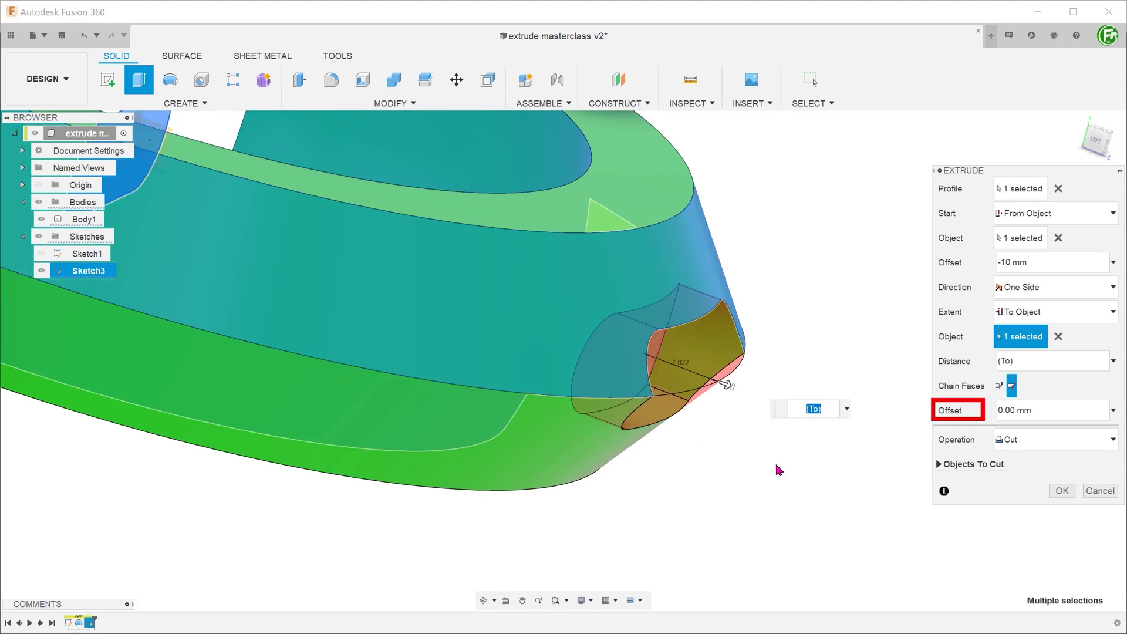
left_click(1027, 410)
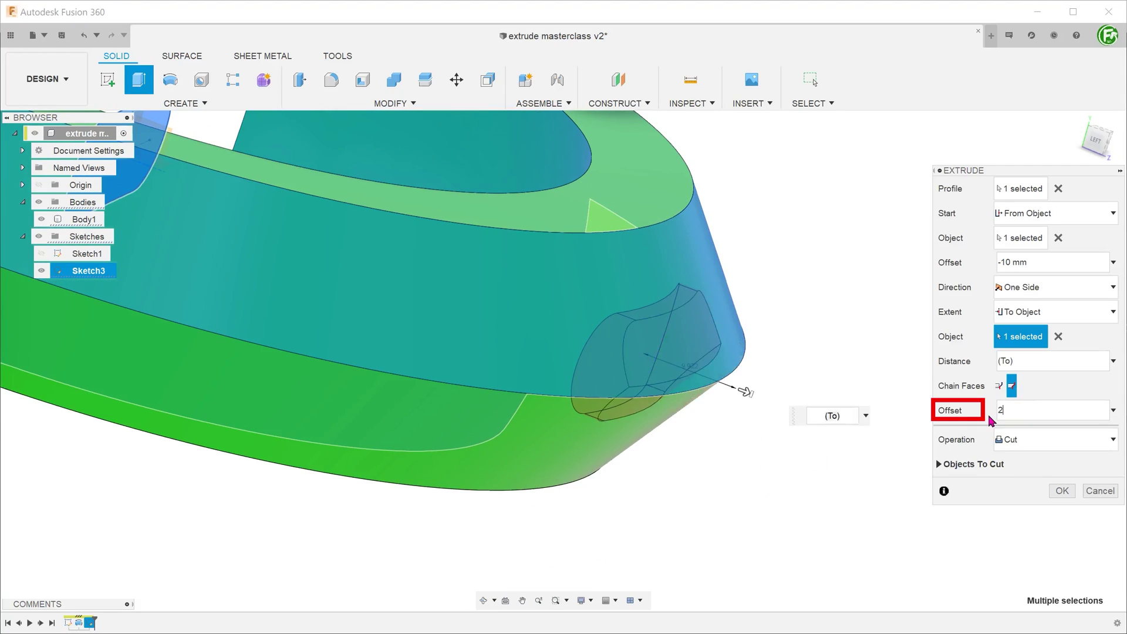
middle_click_drag(731, 463, 729, 490, "shift")
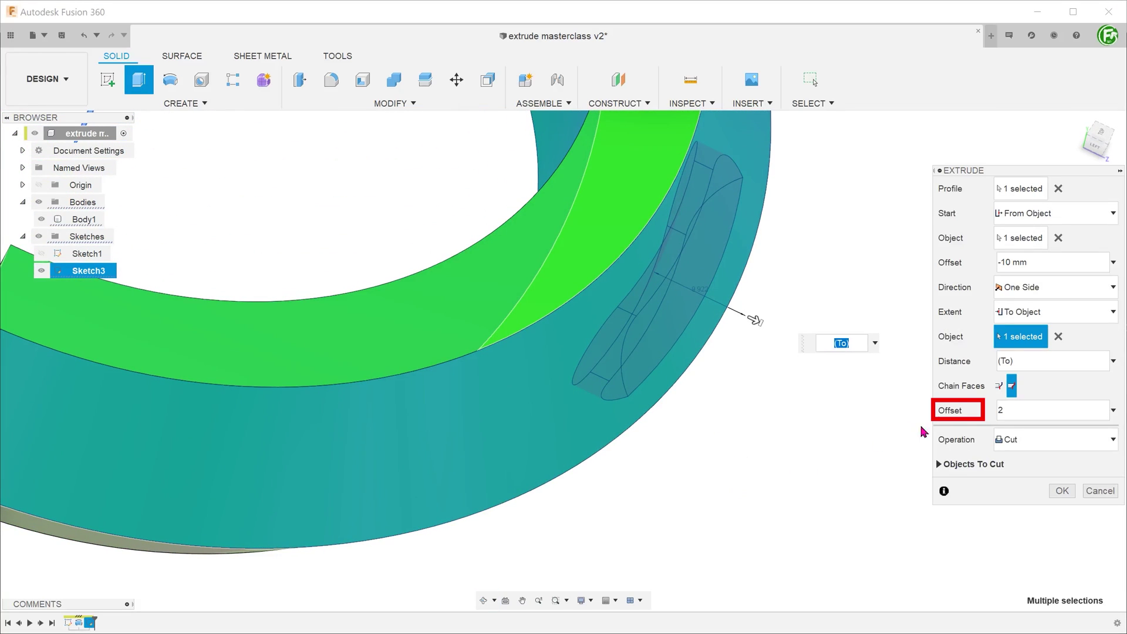
left_click(999, 410)
type("-2")
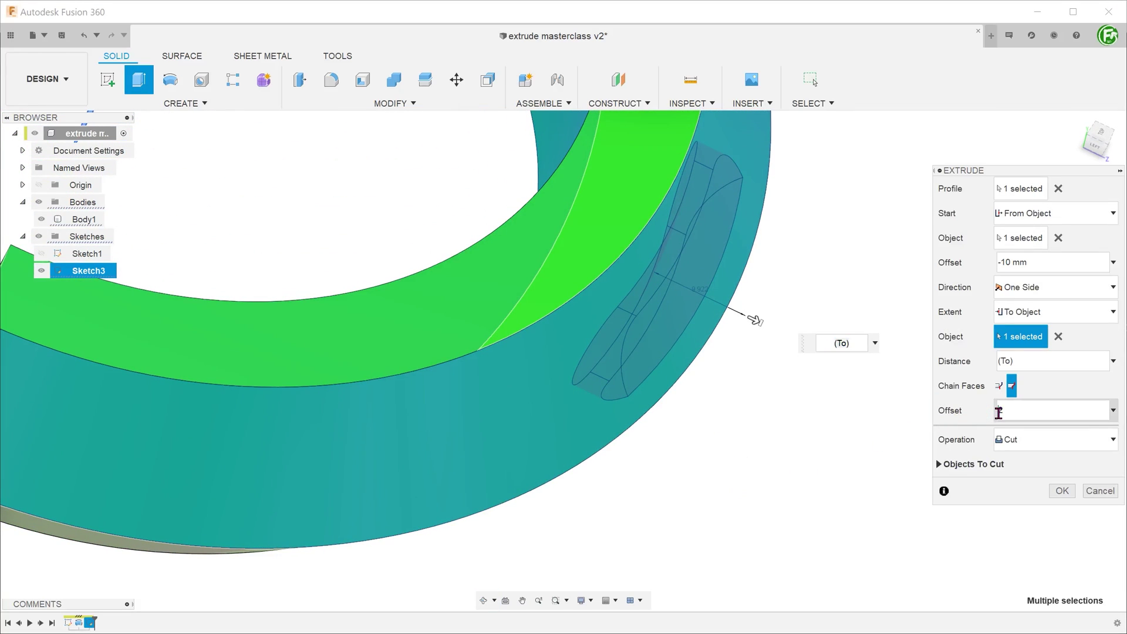
mouse_move(786, 438)
middle_mouse_down("shift")
mouse_move(777, 470)
mouse_move(804, 420)
mouse_move(784, 453)
middle_mouse_up("shift")
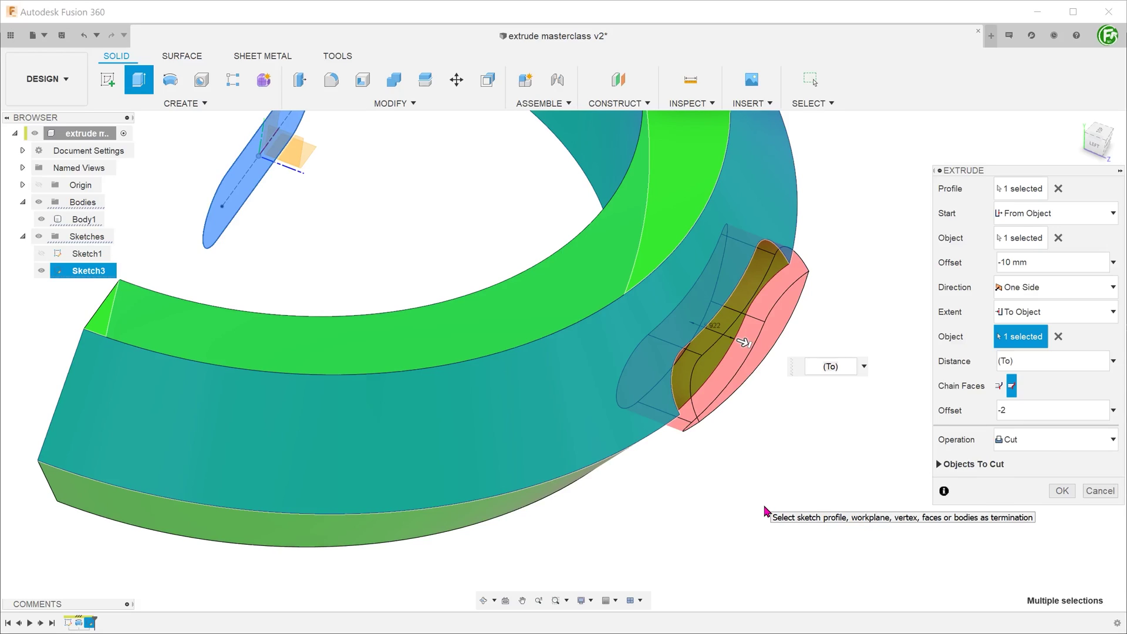
Commit the slot extrusion as a New Body, then check Body1 and Body4 in the browser
left_click(1059, 446)
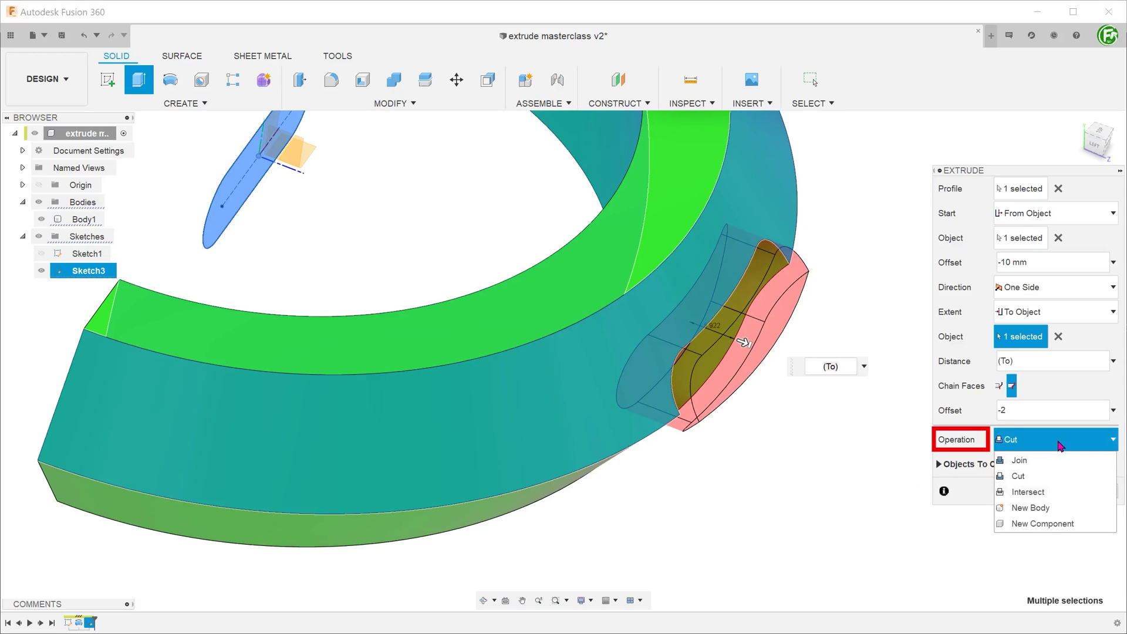
left_click(1082, 509)
left_click(1062, 467)
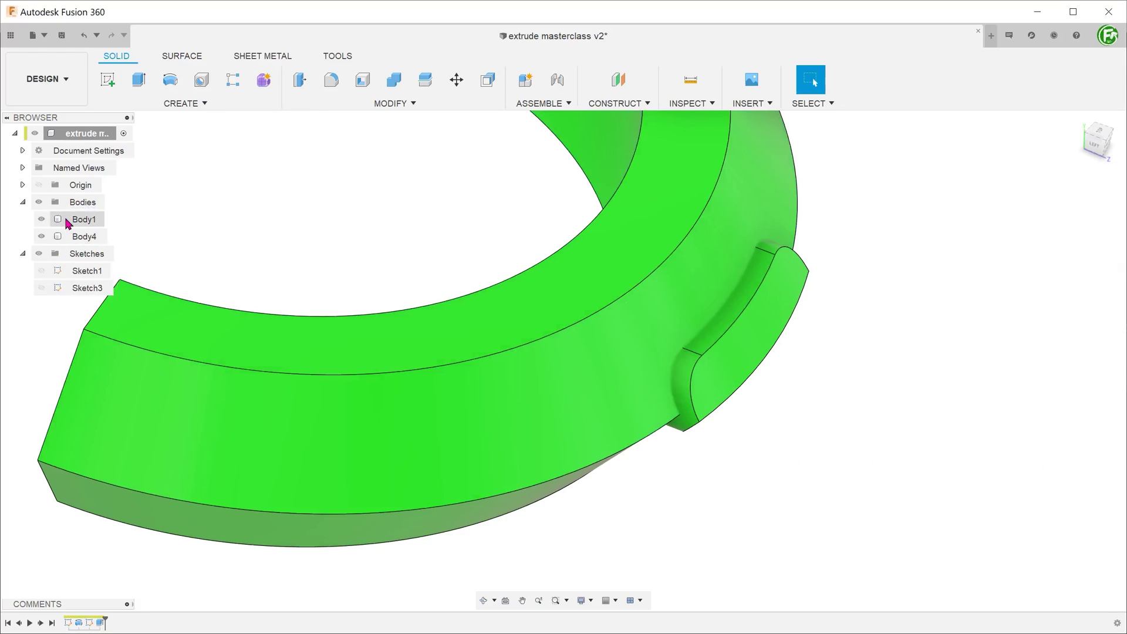
left_click(81, 219)
left_click(82, 237)
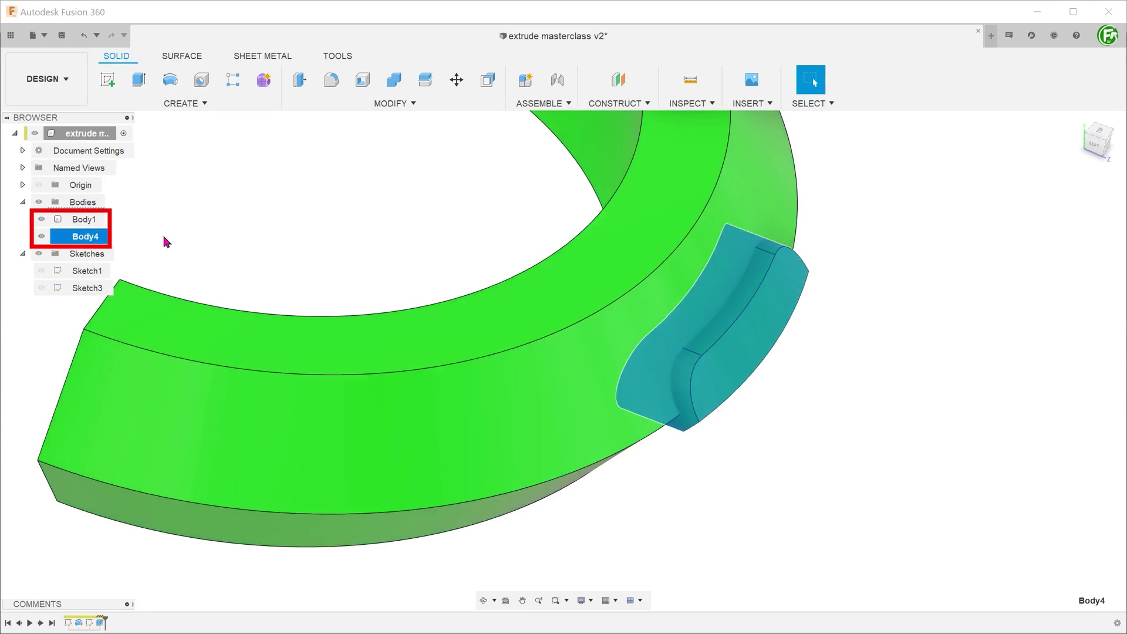
left_click(338, 226)
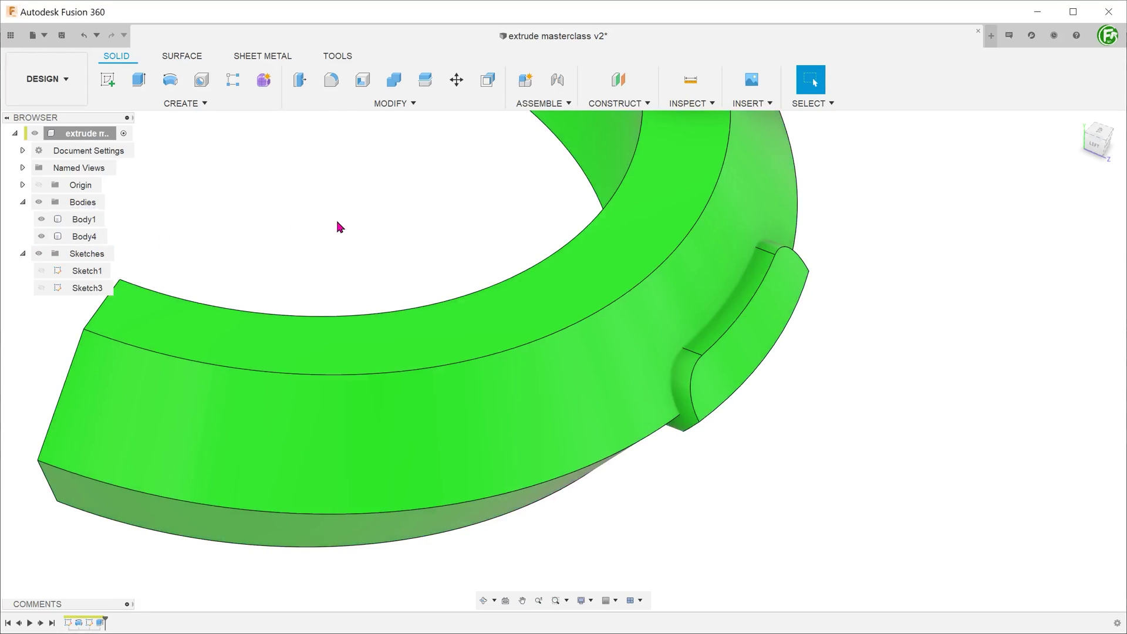
Start a Combine with ring Body1 as the target and Body4 as the tool body
left_click(416, 104)
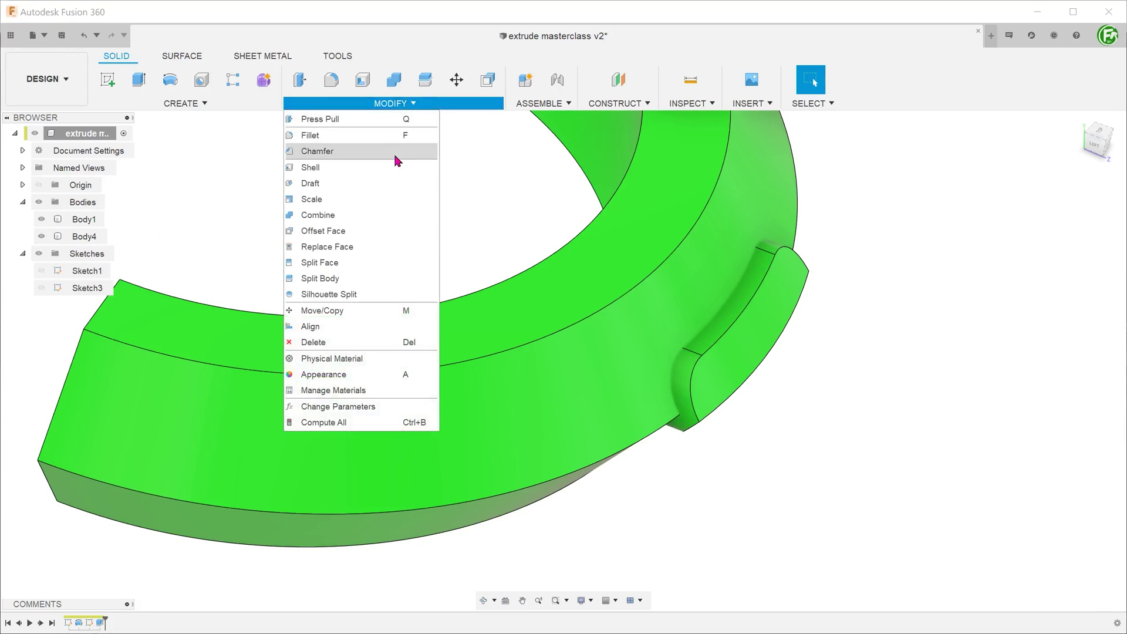
left_click(406, 217)
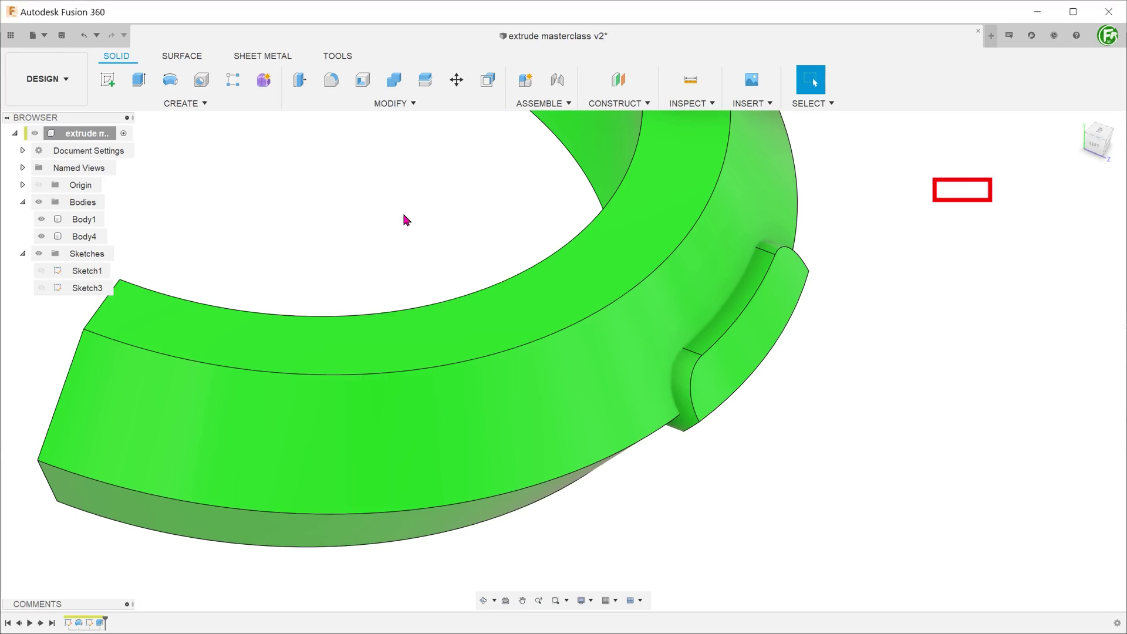
left_click(540, 289)
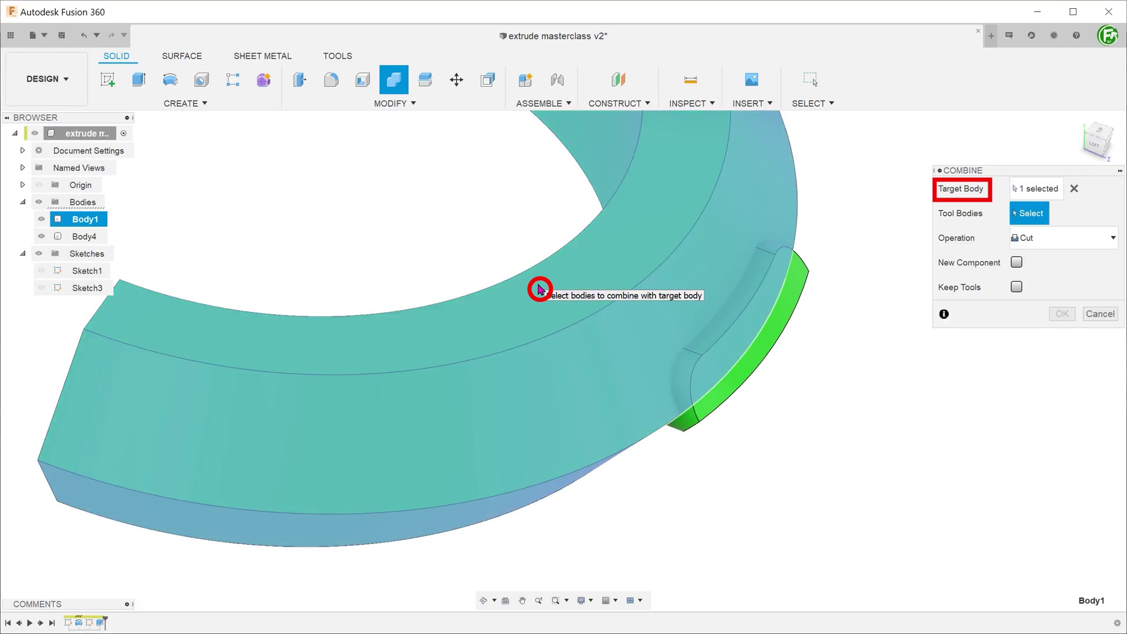
left_click(747, 364)
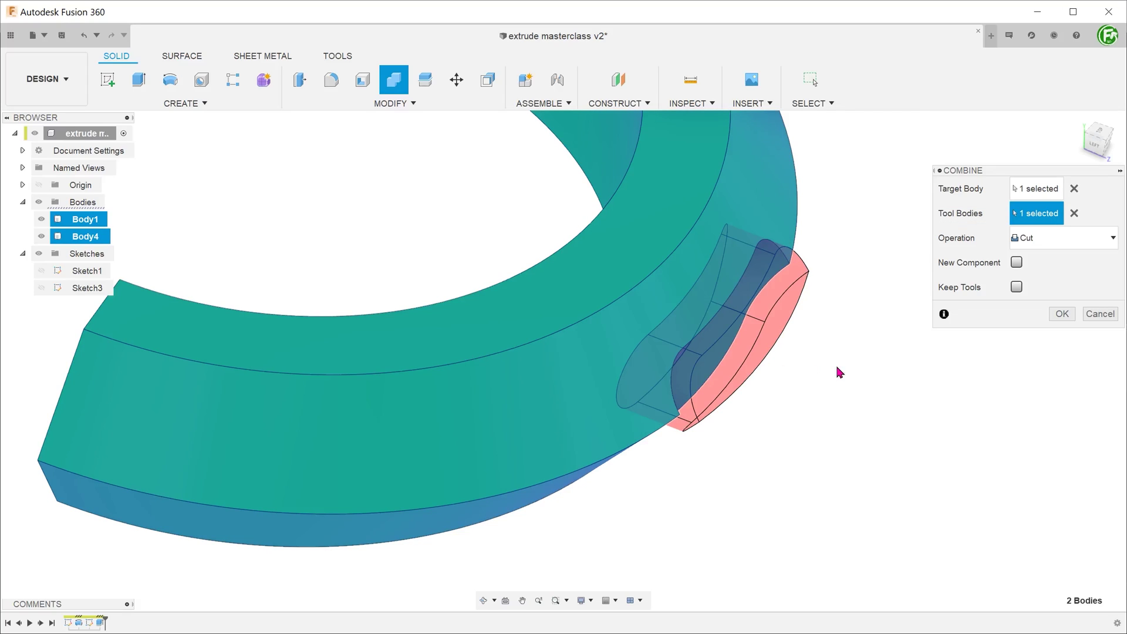